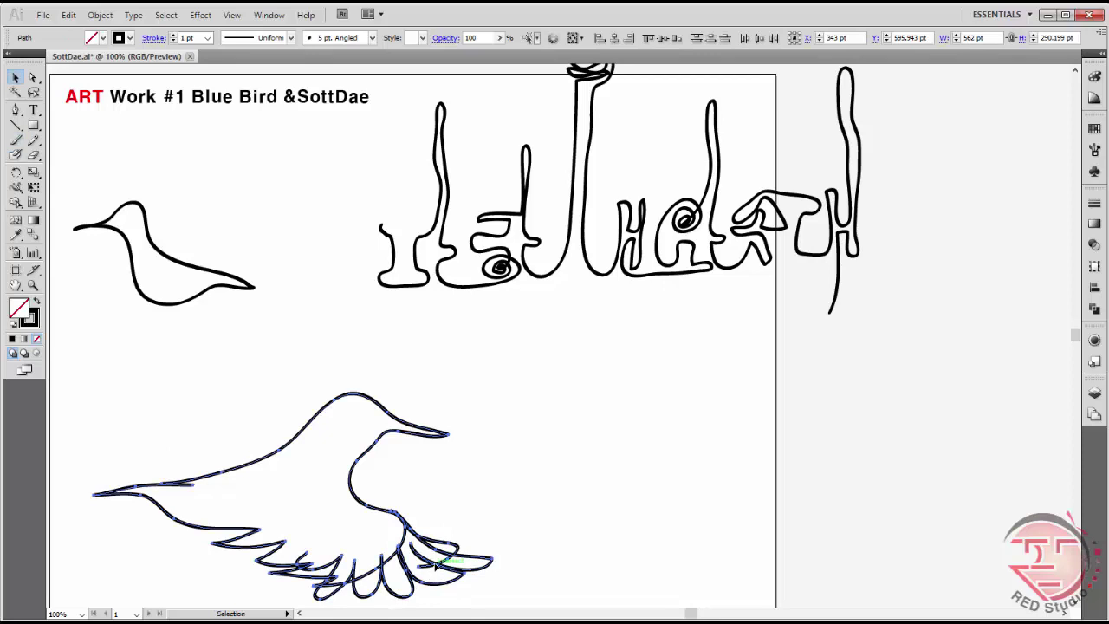
- Replace the selected large bird with a smaller brush-painted bird with a feathered wing, and move it up beneath the small bird
key("Delete")
key("b")
mouse_move(199, 452)
left_mouse_down()
mouse_move(379, 401)
mouse_move(402, 416)
mouse_move(364, 464)
mouse_move(458, 518)
mouse_move(381, 497)
mouse_move(361, 525)
mouse_move(251, 527)
mouse_move(260, 491)
mouse_move(221, 466)
mouse_move(144, 449)
left_mouse_up()
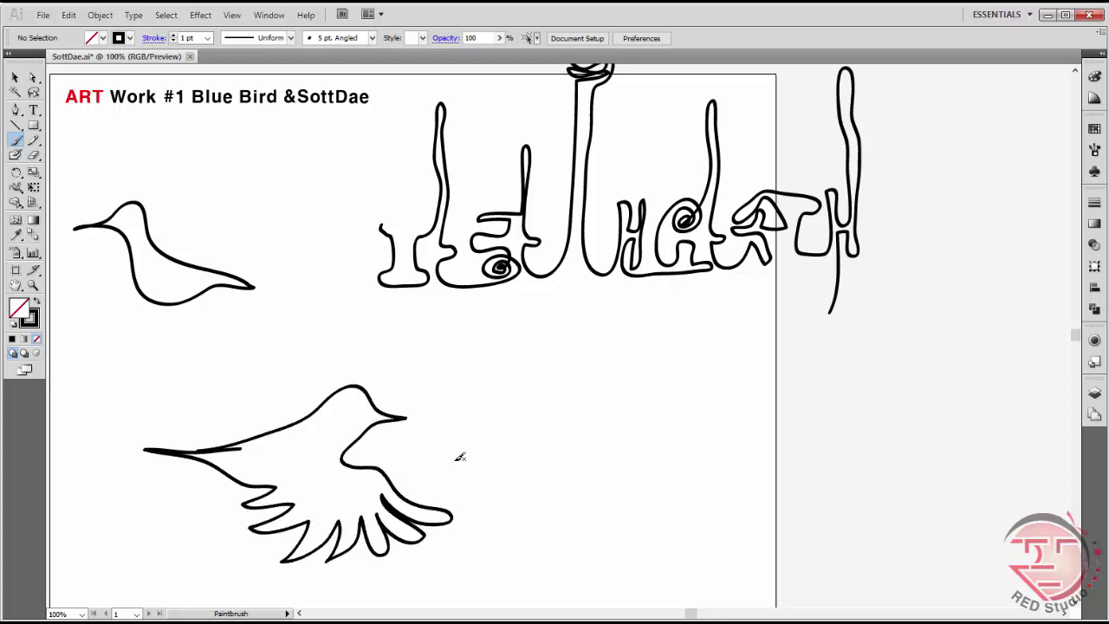
key("v")
left_click(372, 429)
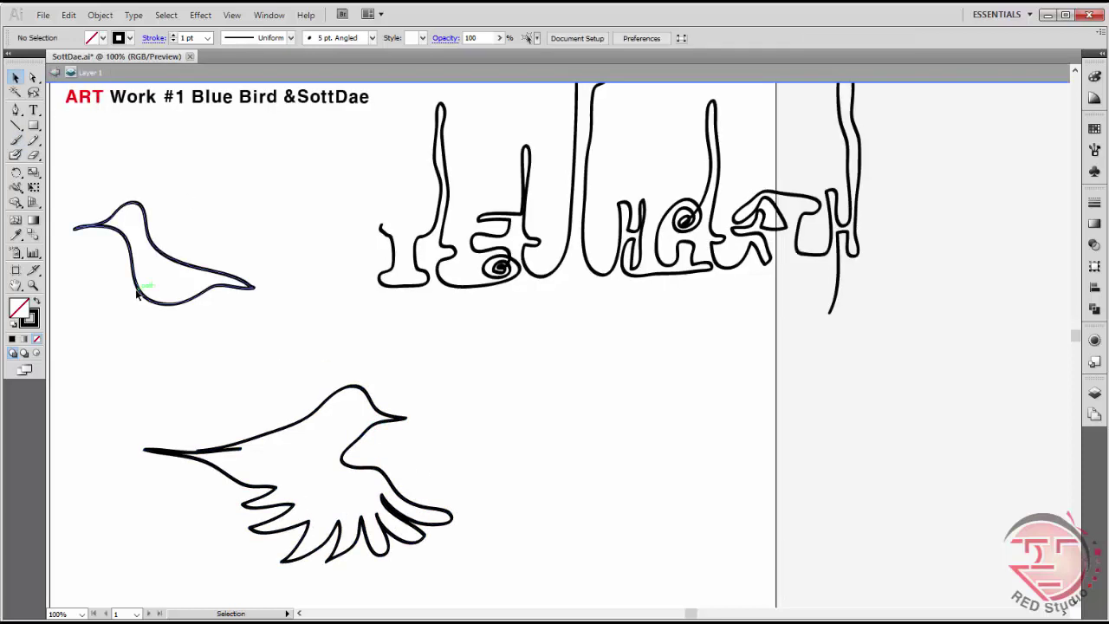
mouse_move(412, 544)
left_mouse_down()
mouse_move(343, 490)
mouse_move(374, 441)
left_mouse_up()
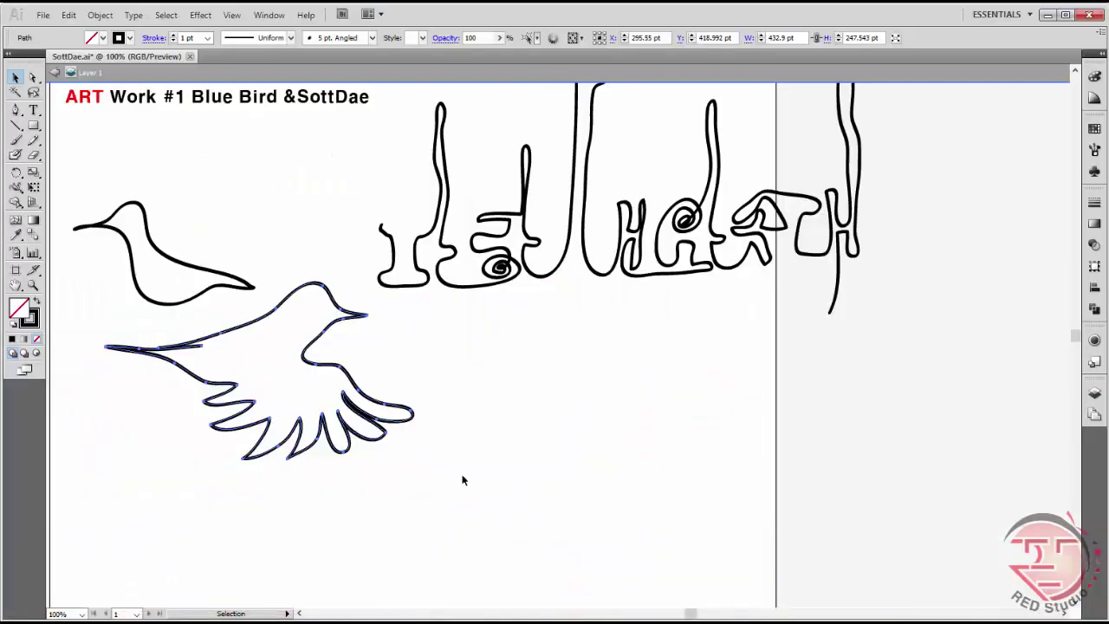
- Paint a plump perched bird outline with a pointed tail and place it beside the feathered bird, below the lettering
key("b")
mouse_move(508, 414)
left_mouse_down()
mouse_move(571, 401)
mouse_move(601, 415)
mouse_move(606, 440)
mouse_move(572, 514)
mouse_move(468, 531)
mouse_move(408, 489)
mouse_move(494, 486)
mouse_move(566, 418)
mouse_move(526, 411)
left_mouse_up()
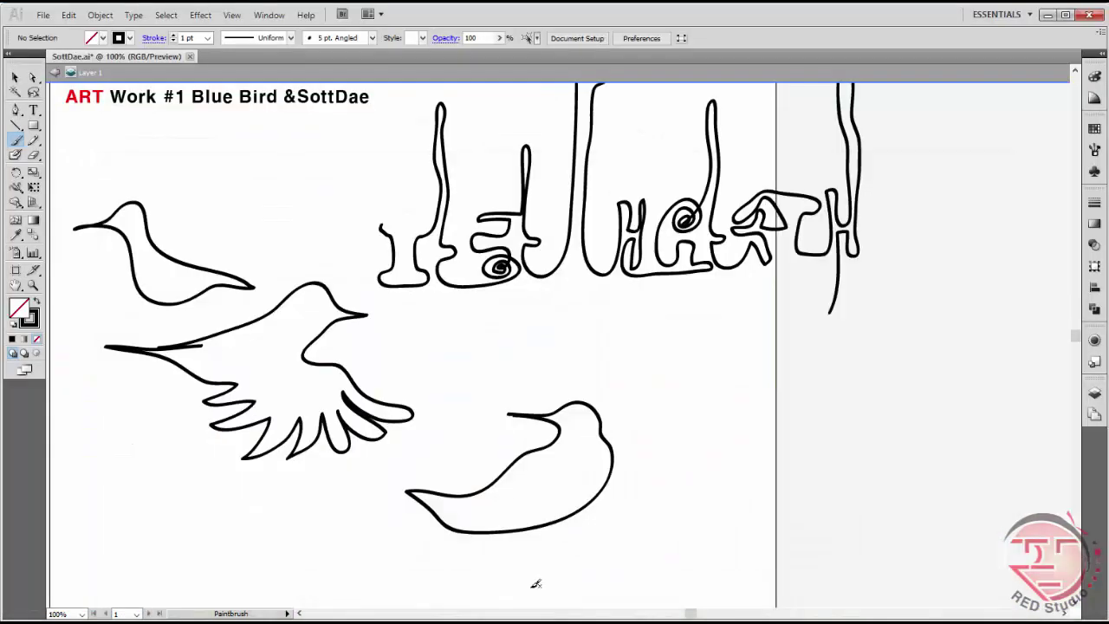
key("ctrl+z")
mouse_move(512, 411)
left_mouse_down()
mouse_move(562, 401)
mouse_move(612, 413)
mouse_move(557, 529)
mouse_move(438, 555)
mouse_move(509, 434)
mouse_move(559, 423)
mouse_move(494, 414)
left_mouse_up()
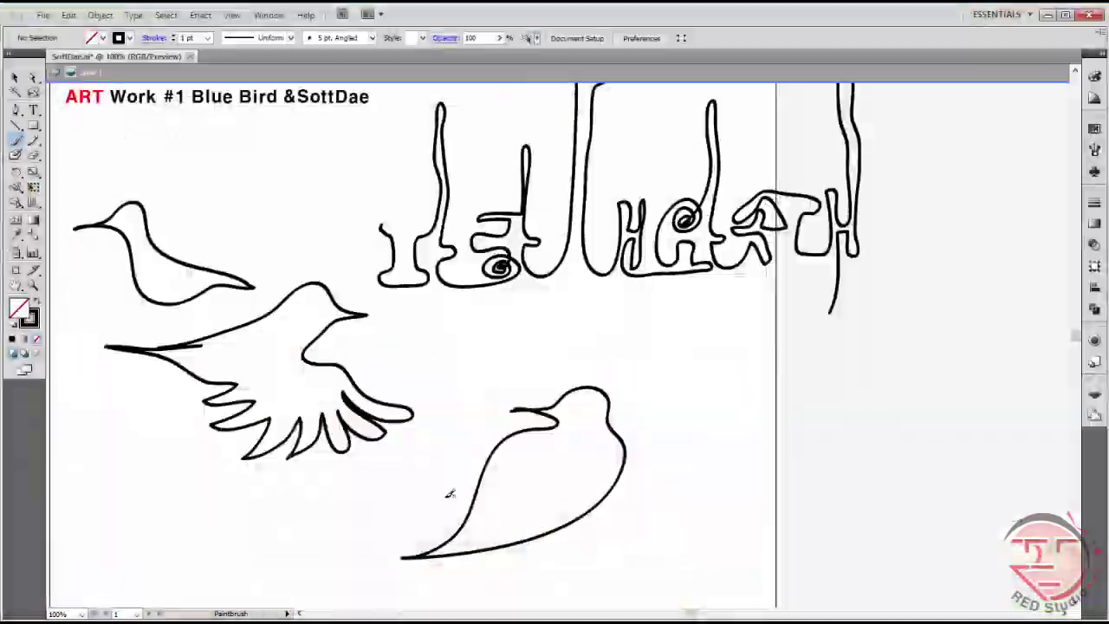
key("v")
mouse_move(587, 516)
left_mouse_down()
mouse_move(627, 440)
mouse_move(629, 395)
left_mouse_up()
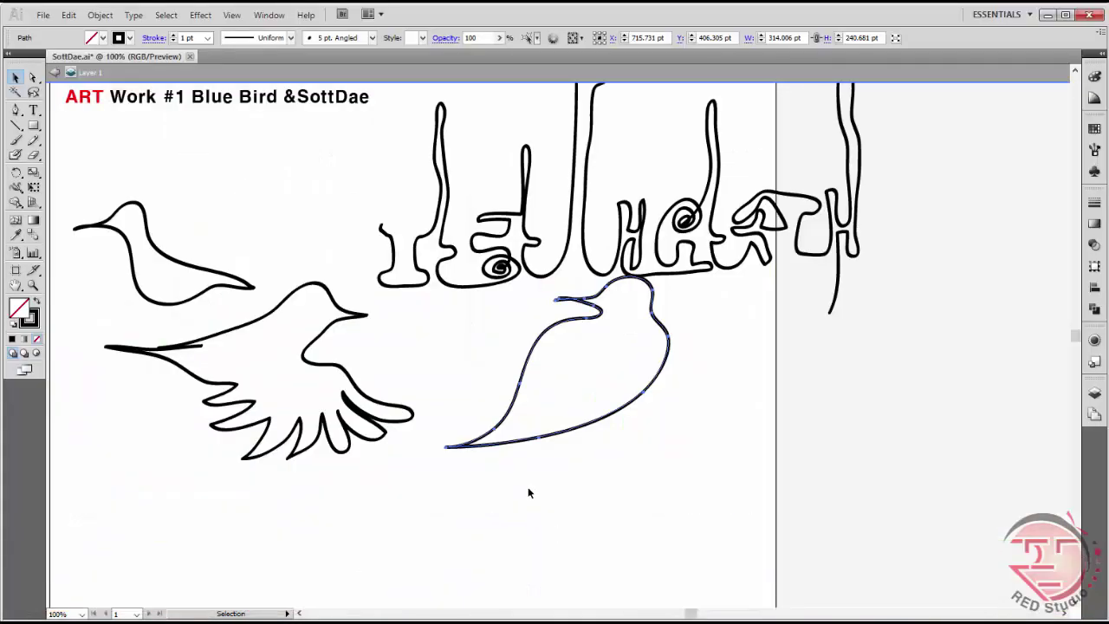
- Try to paint a flying bird with a raised wing across the artboard's lower edge, checking the kingfisher reference images in the browser
mouse_move(528, 490)
left_mouse_down()
mouse_move(622, 430)
mouse_move(653, 308)
left_mouse_up()
key("b")
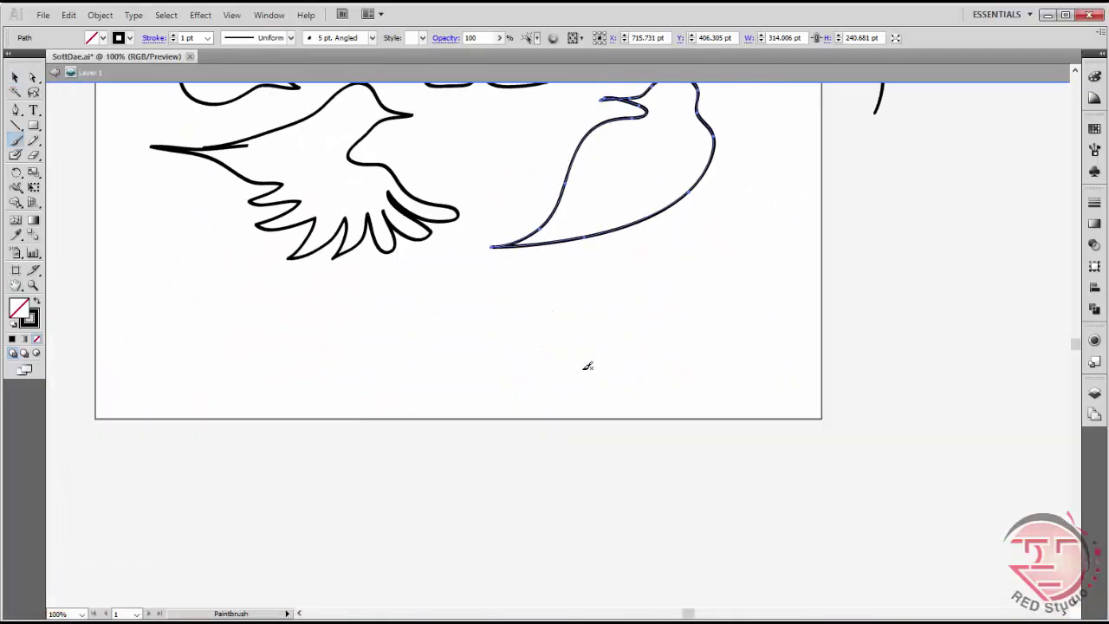
mouse_move(237, 449)
left_mouse_down()
mouse_move(315, 397)
mouse_move(342, 431)
mouse_move(399, 394)
mouse_move(432, 329)
mouse_move(427, 364)
mouse_move(432, 380)
mouse_move(458, 382)
mouse_move(458, 422)
mouse_move(418, 455)
mouse_move(451, 481)
mouse_move(493, 488)
mouse_move(402, 504)
mouse_move(348, 497)
mouse_move(319, 439)
mouse_move(260, 439)
left_mouse_up()
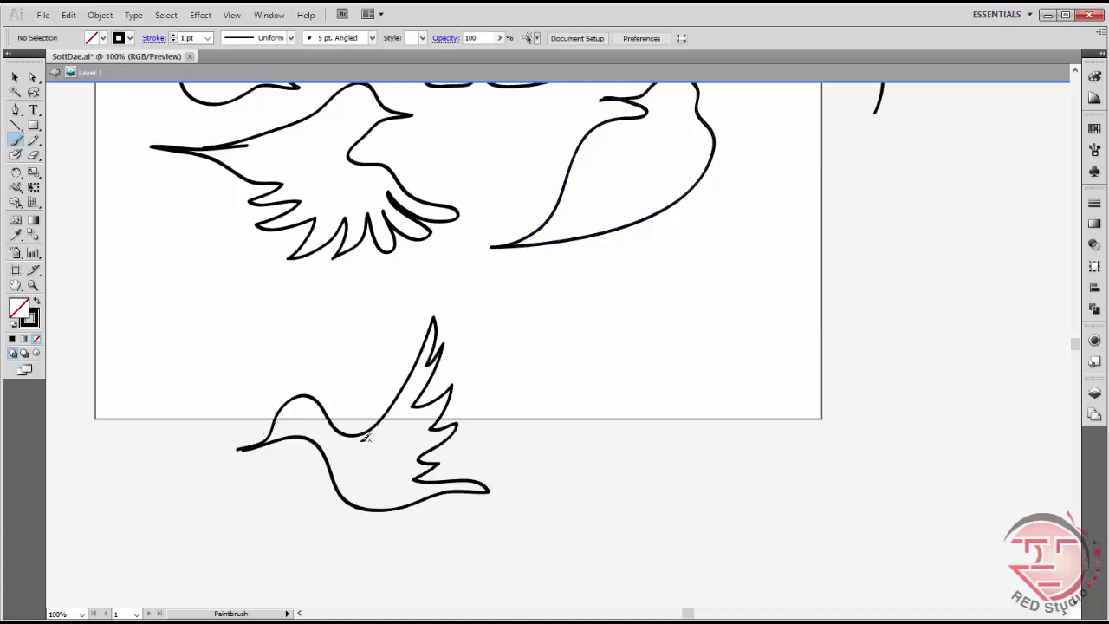
key("alt+Tab")
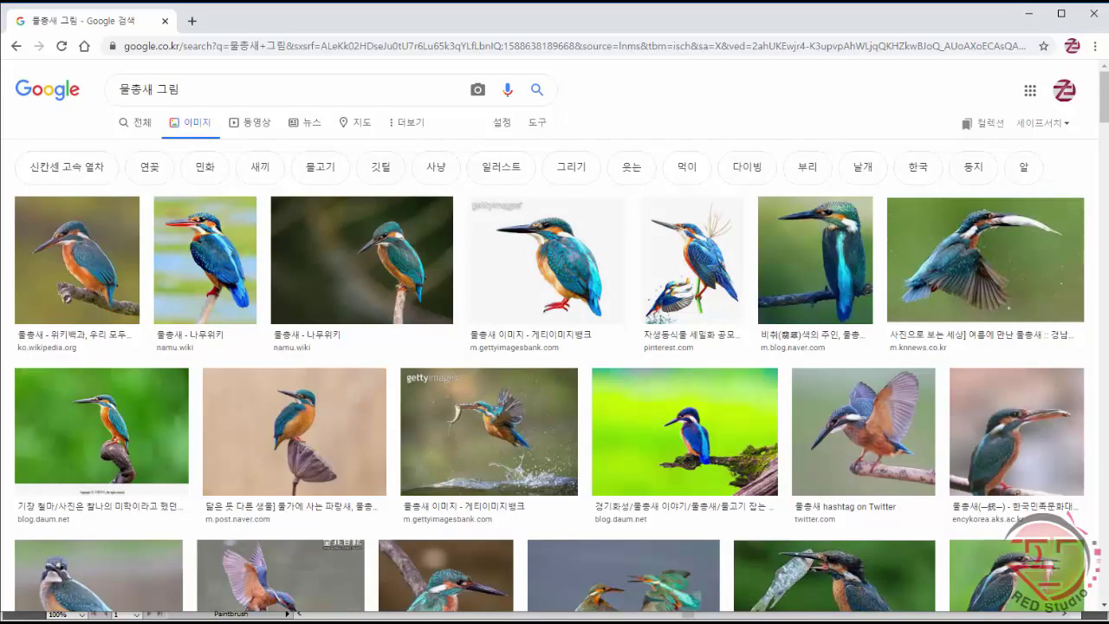
key("alt+Tab")
mouse_move(332, 421)
left_mouse_down()
mouse_move(367, 321)
mouse_move(390, 336)
mouse_move(381, 366)
mouse_move(402, 385)
left_mouse_up()
key("ctrl+z")
key("ctrl+z")
- Try to paint a left-facing flying bird with two raised feathered wings and a single pointed tail
mouse_move(257, 484)
left_mouse_down()
mouse_move(316, 430)
mouse_move(352, 461)
mouse_move(416, 464)
mouse_move(485, 384)
mouse_move(494, 406)
mouse_move(471, 498)
mouse_move(524, 488)
mouse_move(411, 536)
mouse_move(359, 515)
mouse_move(335, 471)
mouse_move(299, 466)
mouse_move(250, 489)
left_mouse_up()
mouse_move(359, 463)
left_mouse_down()
mouse_move(393, 376)
mouse_move(394, 407)
mouse_move(427, 407)
mouse_move(430, 435)
left_mouse_up()
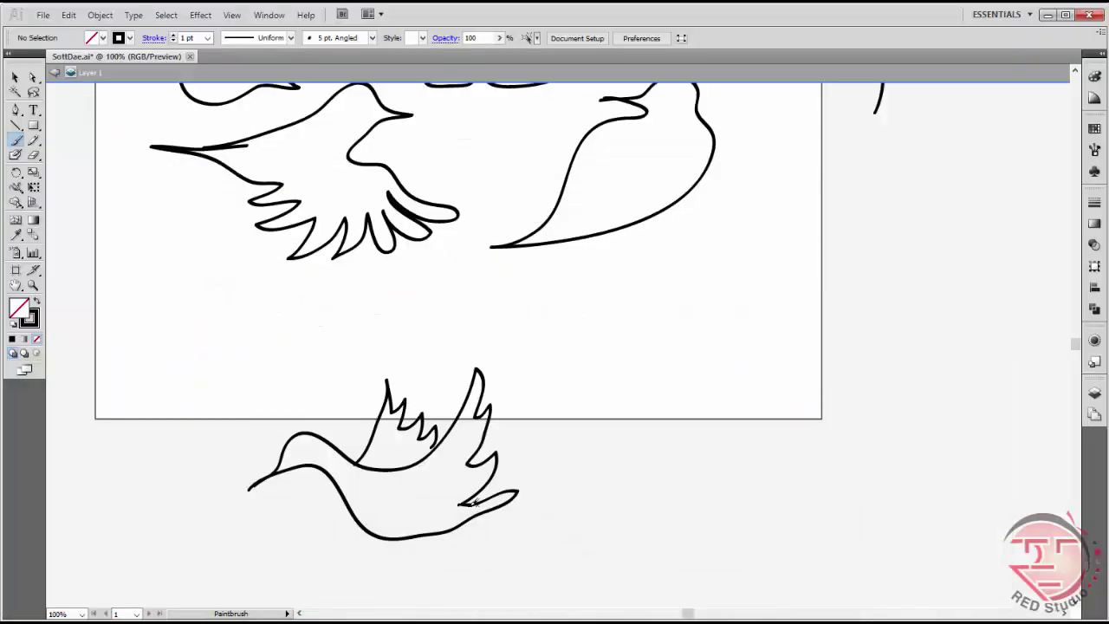
mouse_move(460, 502)
left_mouse_down()
mouse_move(537, 518)
mouse_move(559, 496)
mouse_move(520, 524)
mouse_move(460, 505)
left_mouse_up()
key("ctrl+z")
key("ctrl+z")
key("ctrl+z")
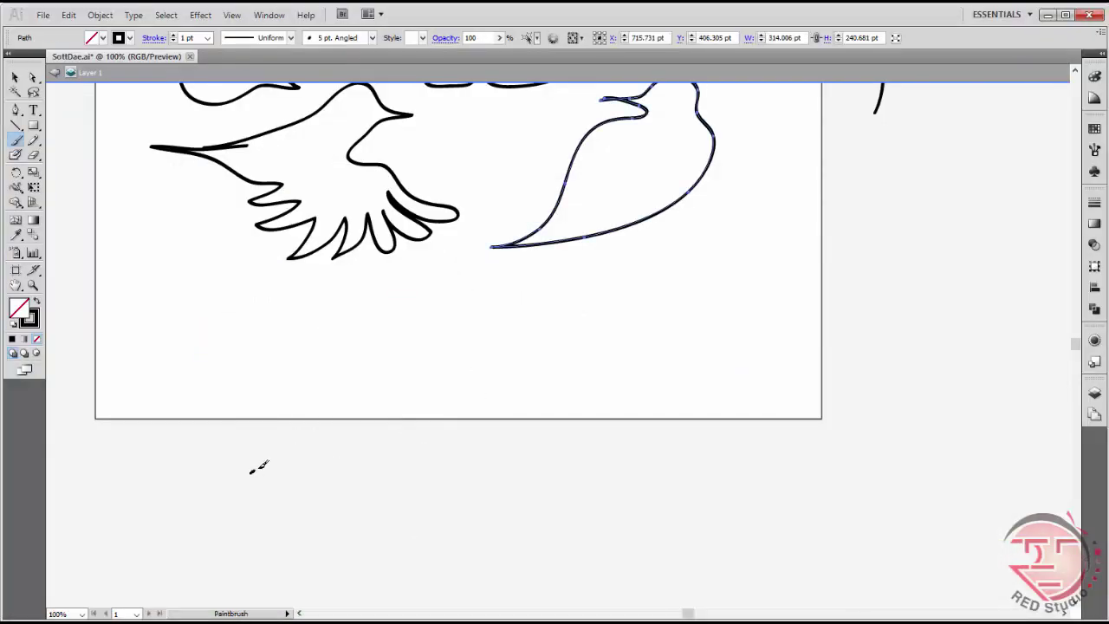
- Try another version of the two-winged flying bird, giving it a split feathered tail
mouse_move(251, 471)
left_mouse_down()
mouse_move(447, 371)
mouse_move(438, 475)
mouse_move(486, 483)
mouse_move(472, 501)
mouse_move(368, 513)
mouse_move(296, 447)
mouse_move(240, 475)
left_mouse_up()
mouse_move(345, 444)
left_mouse_down()
mouse_move(369, 387)
mouse_move(403, 442)
left_mouse_up()
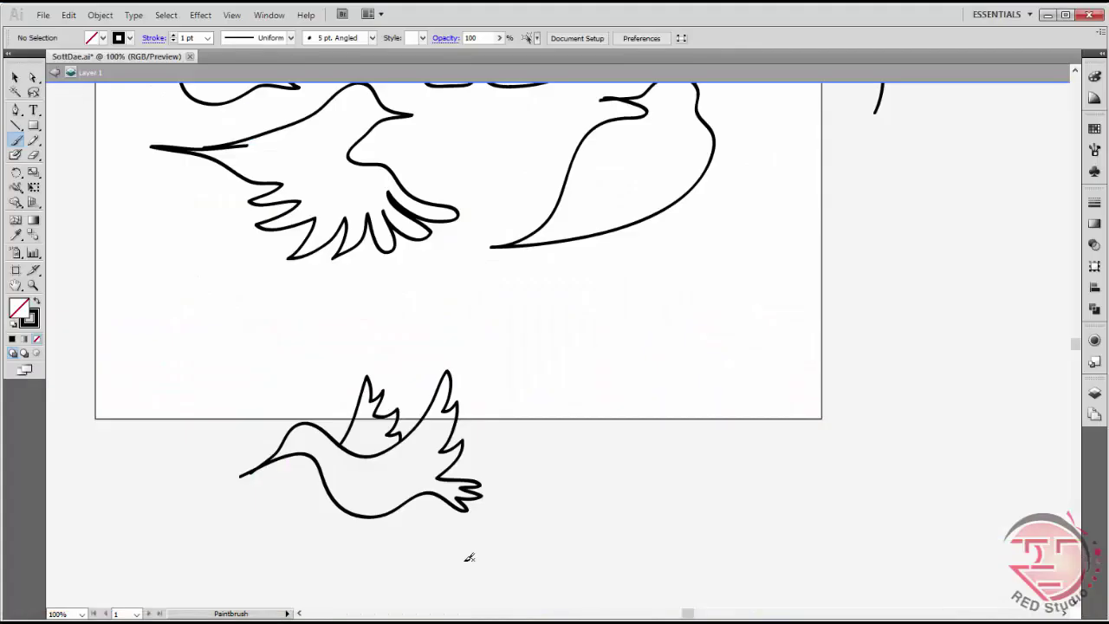
key("ctrl+z")
key("ctrl+z")
- Paint a compact flying bird with two raised wings and a feathered tail, and move it off the artboard's right edge
mouse_move(275, 487)
left_mouse_down()
mouse_move(299, 452)
mouse_move(348, 462)
mouse_move(389, 414)
mouse_move(427, 428)
mouse_move(423, 475)
mouse_move(468, 490)
mouse_move(433, 512)
mouse_move(287, 470)
mouse_move(330, 445)
mouse_move(358, 403)
mouse_move(342, 471)
left_mouse_up()
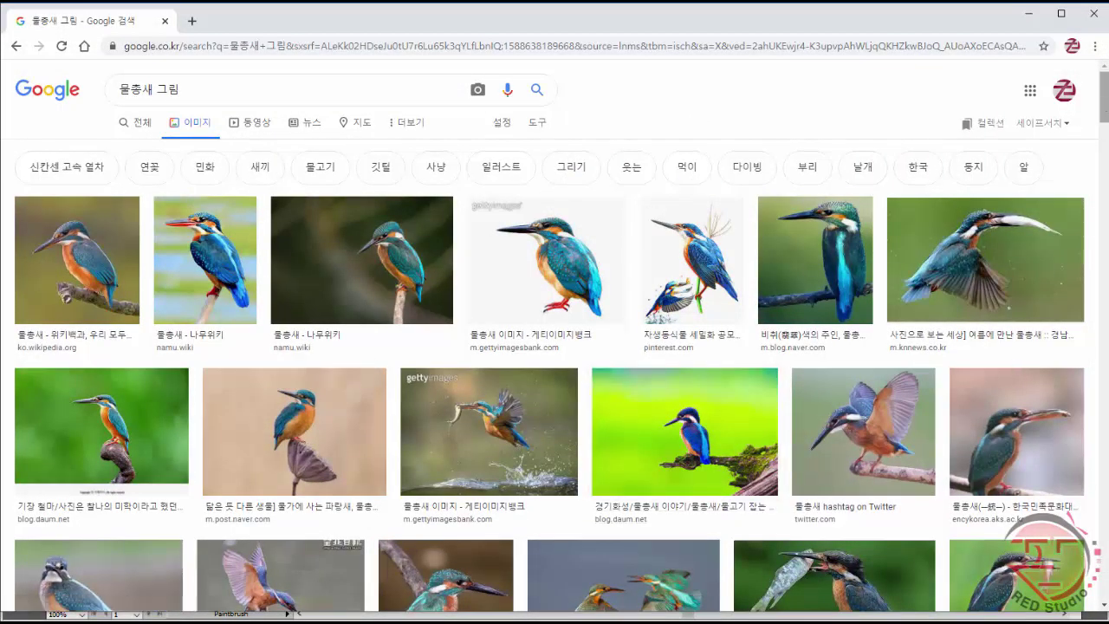
scroll(818, 361, "down", 3)
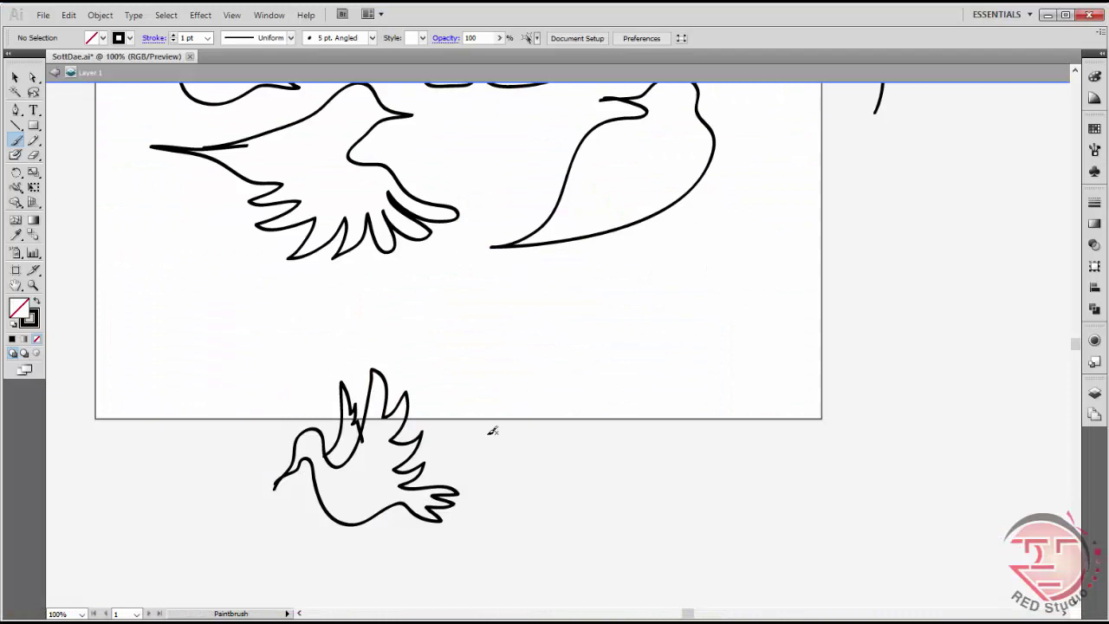
key("v")
mouse_move(437, 477)
left_mouse_down()
mouse_move(777, 387)
mouse_move(995, 226)
left_mouse_up()
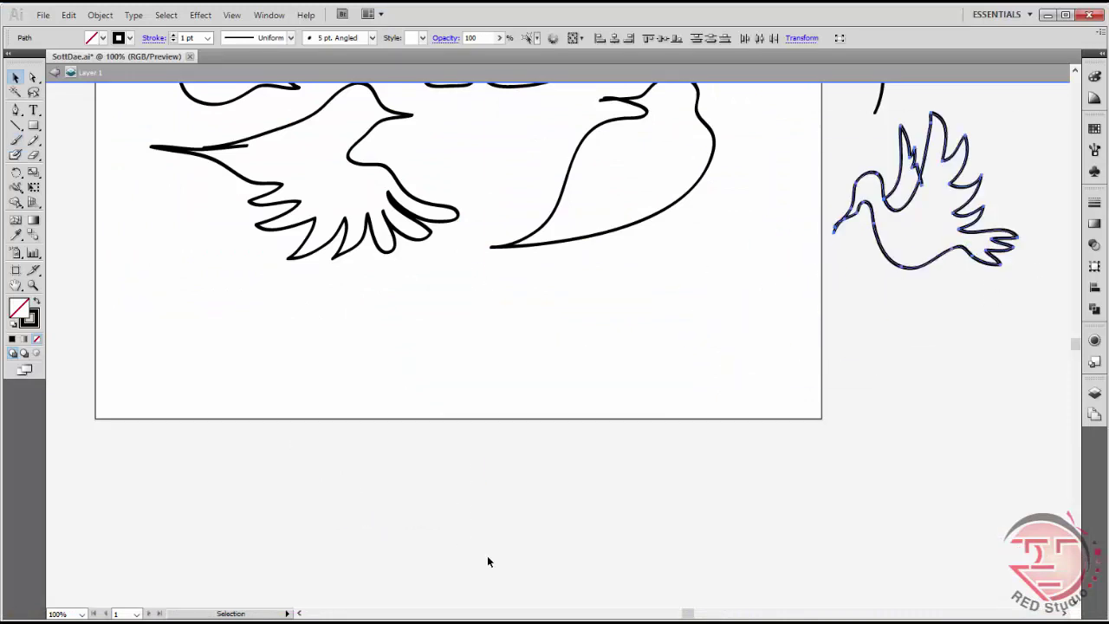
- Try to sketch a long, slender bird holding a round pouch in its beak, and clear the sketch
key("b")
mouse_move(285, 439)
left_mouse_down()
mouse_move(346, 401)
mouse_move(461, 367)
mouse_move(453, 433)
mouse_move(429, 392)
mouse_move(395, 463)
mouse_move(265, 448)
mouse_move(315, 409)
mouse_move(429, 376)
mouse_move(509, 407)
mouse_move(454, 412)
mouse_move(367, 447)
mouse_move(234, 461)
left_mouse_up()
key("ctrl+z")
mouse_move(491, 399)
left_mouse_down()
mouse_move(515, 411)
mouse_move(513, 391)
mouse_move(541, 399)
mouse_move(593, 433)
mouse_move(574, 487)
mouse_move(533, 453)
mouse_move(499, 401)
left_mouse_up()
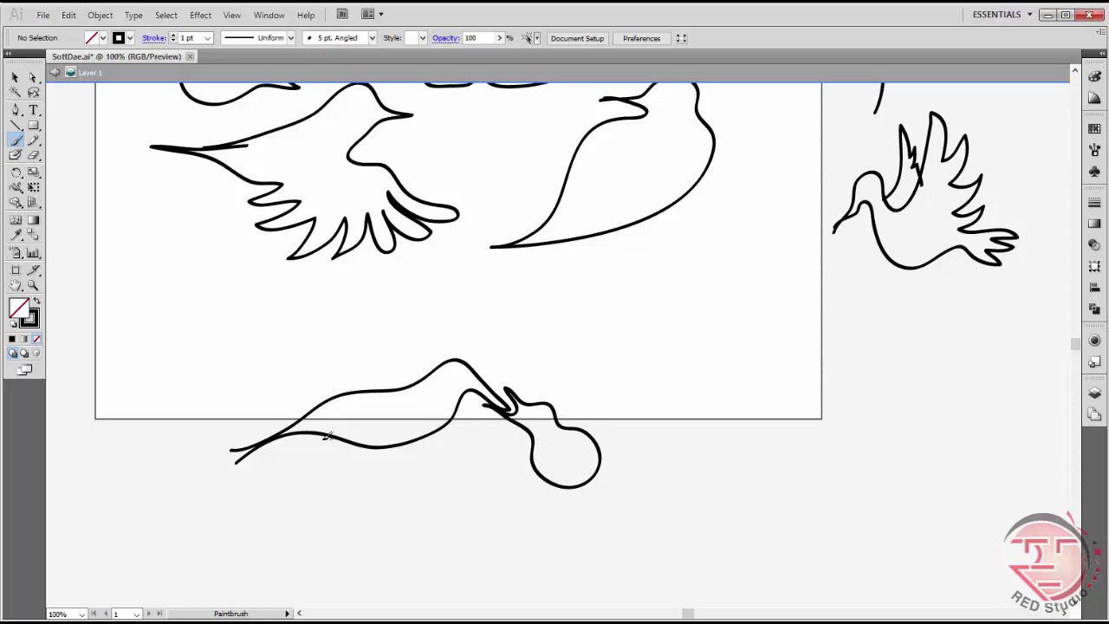
mouse_move(327, 457)
left_mouse_down()
mouse_move(454, 465)
mouse_move(624, 422)
mouse_move(439, 498)
mouse_move(329, 431)
left_mouse_up()
key("v")
left_click_drag(251, 338, 787, 576)
key("Delete")
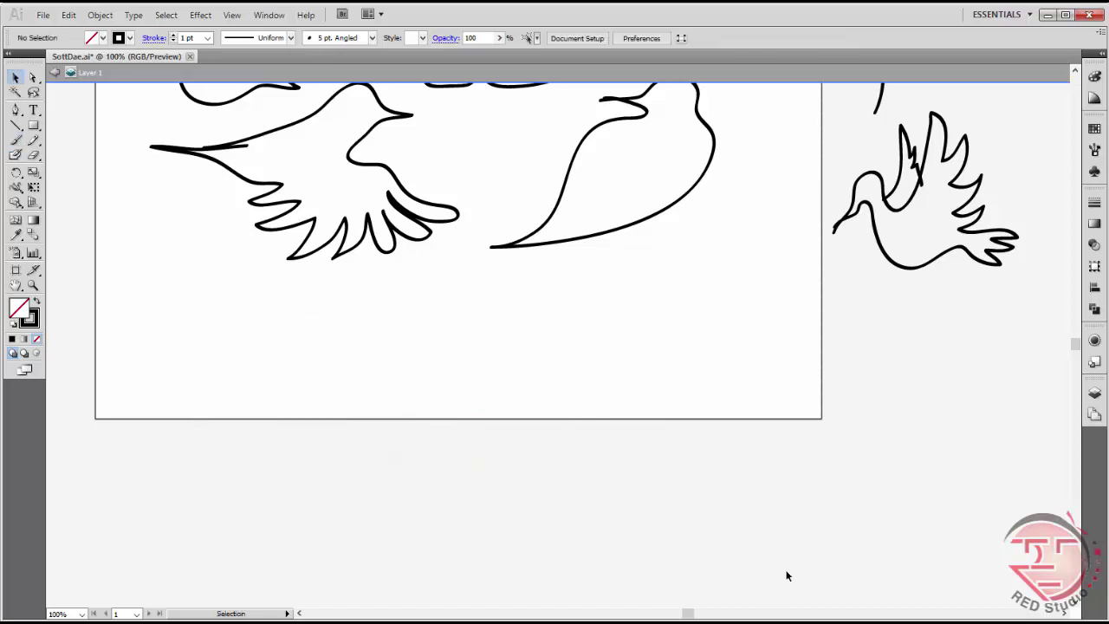
- Paint a bird with a downturned beak holding a pouch, and add long looping curves beneath it
key("b")
mouse_move(265, 483)
left_mouse_down()
mouse_move(295, 481)
mouse_move(389, 408)
mouse_move(462, 382)
mouse_move(496, 400)
mouse_move(494, 414)
mouse_move(365, 504)
left_mouse_up()
key("ctrl+z")
mouse_move(240, 466)
left_mouse_down()
mouse_move(394, 371)
mouse_move(438, 394)
mouse_move(460, 437)
mouse_move(447, 475)
mouse_move(442, 435)
mouse_move(414, 425)
mouse_move(397, 447)
mouse_move(216, 454)
left_mouse_up()
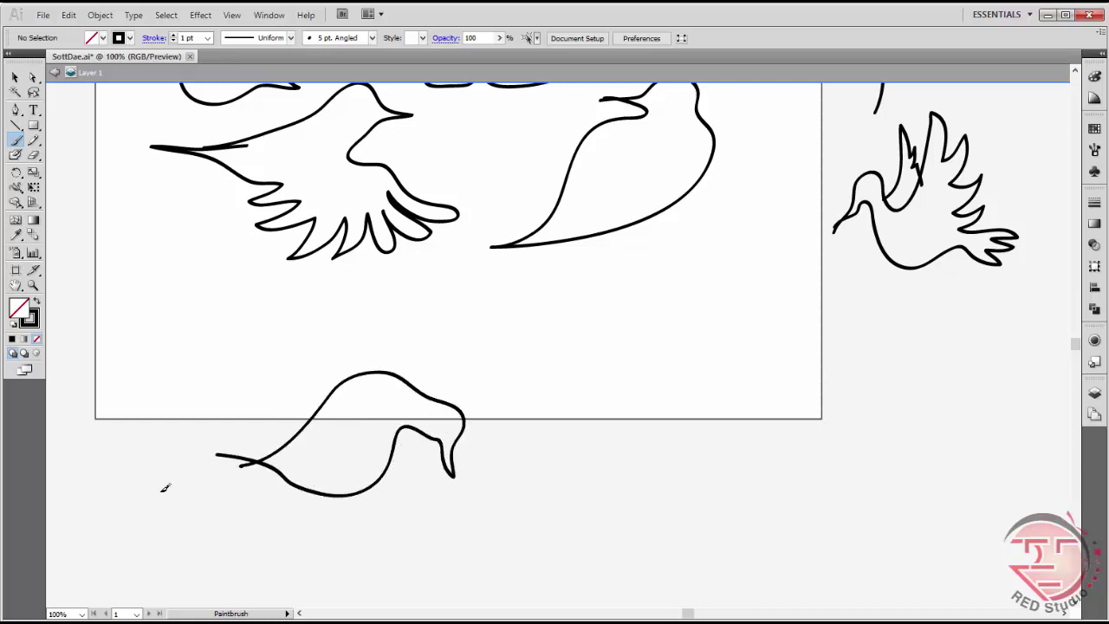
mouse_move(438, 459)
left_mouse_down()
mouse_move(452, 479)
mouse_move(468, 459)
mouse_move(490, 498)
mouse_move(490, 577)
mouse_move(444, 502)
mouse_move(450, 490)
left_mouse_up()
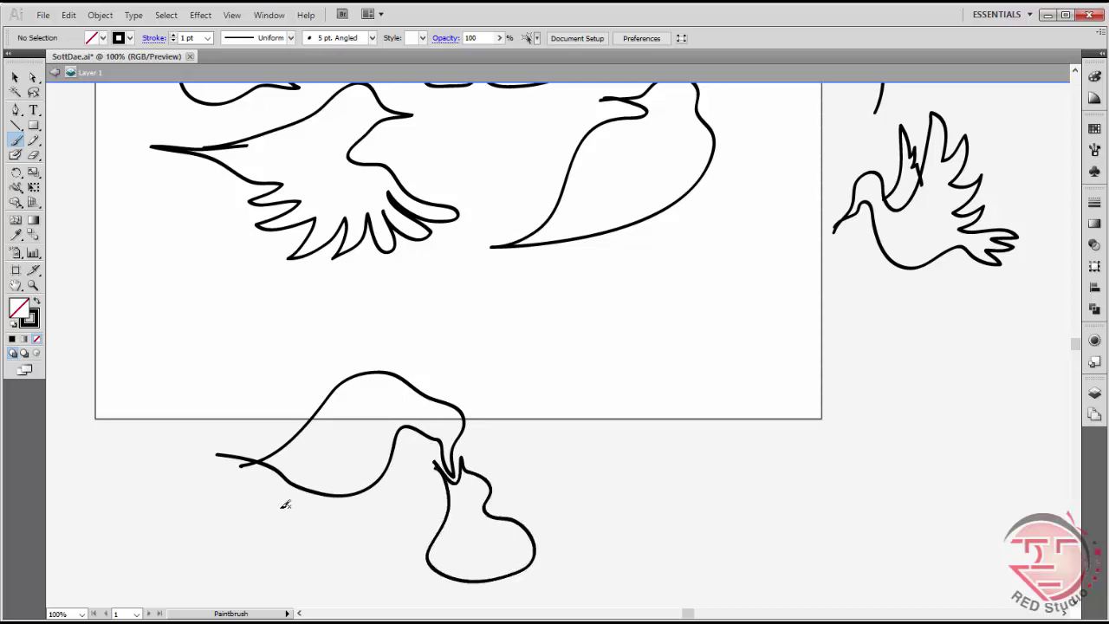
mouse_move(265, 512)
left_mouse_down()
mouse_move(418, 520)
mouse_move(559, 450)
mouse_move(507, 534)
mouse_move(287, 482)
mouse_move(606, 494)
mouse_move(406, 589)
mouse_move(267, 465)
left_mouse_up()
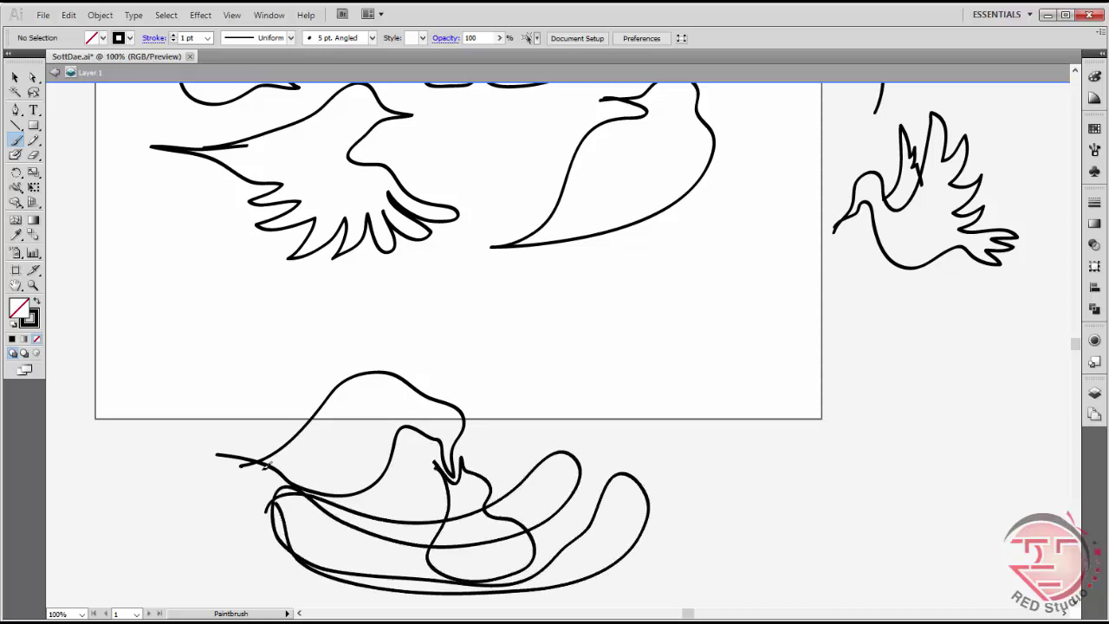
key("v")
scroll(555, 347, "down", 3)
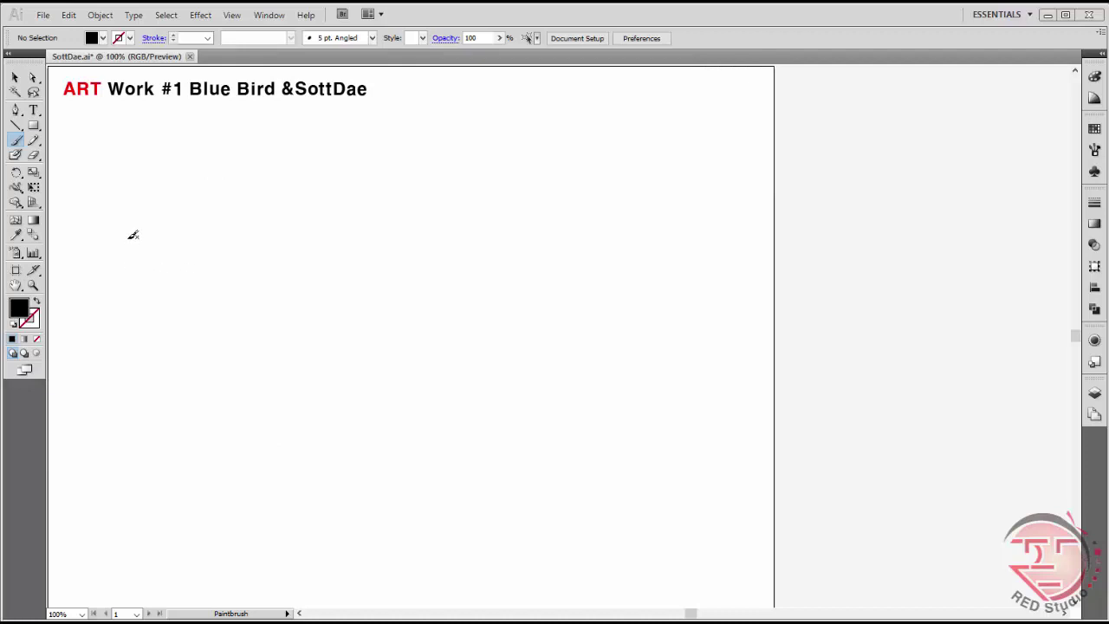
- Try a continuous-line lettering with a treble-clef-shaped letter on the empty artboard
mouse_move(129, 237)
left_mouse_down()
mouse_move(123, 318)
mouse_move(156, 319)
mouse_move(178, 279)
mouse_move(170, 266)
mouse_move(175, 316)
mouse_move(187, 295)
mouse_move(217, 305)
mouse_move(196, 315)
mouse_move(186, 352)
mouse_move(195, 355)
mouse_move(195, 319)
mouse_move(223, 323)
mouse_move(269, 295)
left_mouse_up()
mouse_move(286, 303)
left_mouse_down()
mouse_move(249, 302)
mouse_move(277, 248)
mouse_move(280, 207)
mouse_move(263, 226)
mouse_move(258, 355)
mouse_move(246, 341)
mouse_move(292, 320)
mouse_move(313, 257)
mouse_move(310, 284)
left_mouse_up()
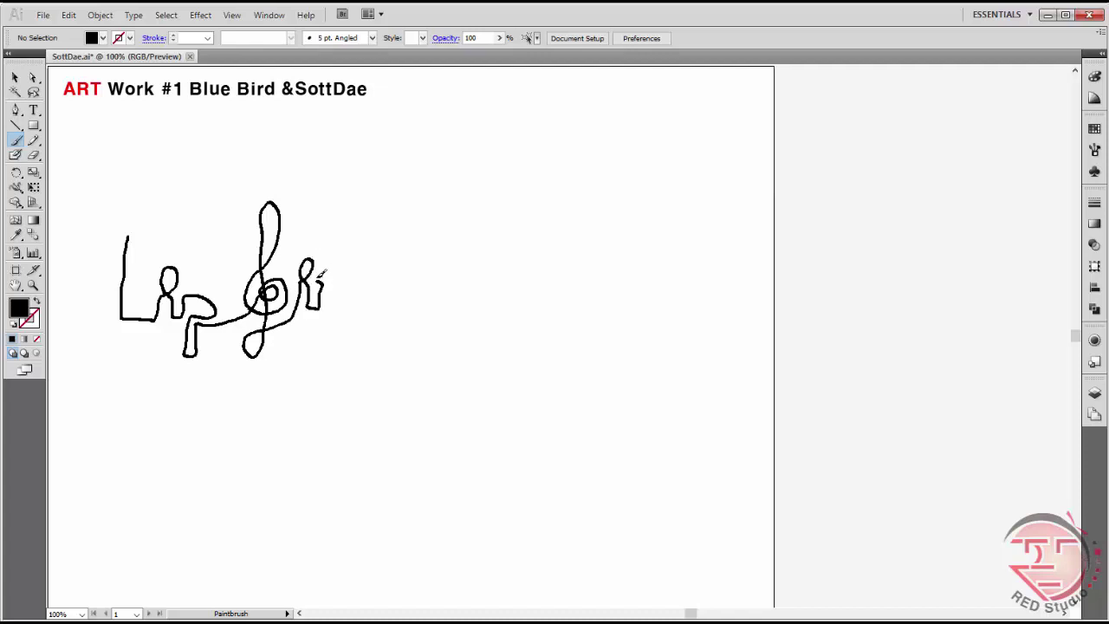
mouse_move(329, 277)
left_mouse_down()
mouse_move(351, 281)
mouse_move(349, 306)
mouse_move(388, 275)
mouse_move(386, 309)
mouse_move(378, 284)
mouse_move(357, 319)
mouse_move(397, 303)
mouse_move(405, 262)
left_mouse_up()
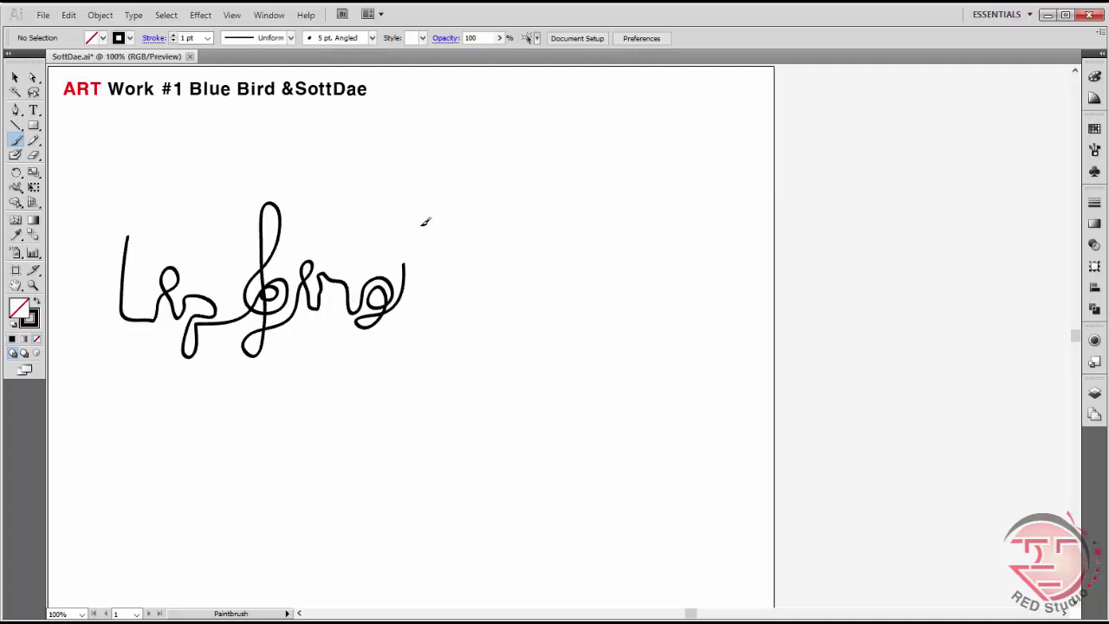
key("ctrl+z")
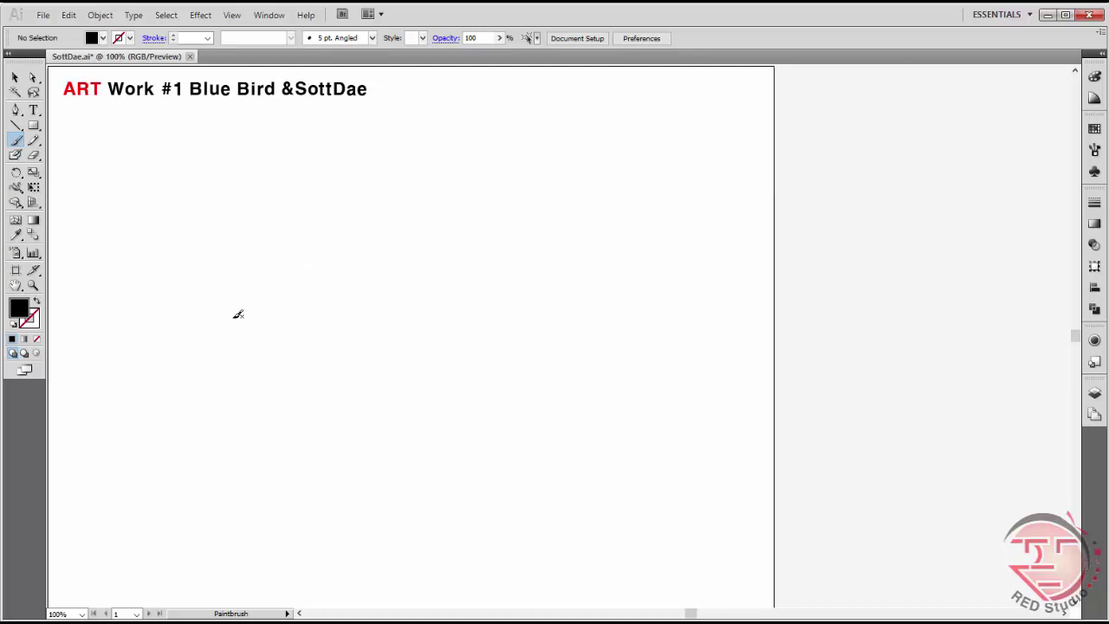
- Handwrite the Korean phrase 파랑새와 솟대 across the middle of the artboard with the Paintbrush
mouse_move(194, 279)
left_mouse_down()
mouse_move(213, 281)
mouse_move(198, 317)
mouse_move(222, 331)
left_mouse_up()
mouse_move(234, 272)
left_mouse_down()
mouse_move(234, 336)
mouse_move(297, 312)
left_mouse_up()
mouse_move(301, 275)
left_mouse_down()
mouse_move(303, 305)
mouse_move(311, 294)
left_mouse_up()
mouse_move(297, 310)
left_mouse_down()
mouse_move(352, 289)
mouse_move(364, 305)
left_mouse_up()
left_click_drag(377, 275, 364, 339)
mouse_move(435, 286)
left_mouse_down()
mouse_move(425, 299)
mouse_move(433, 291)
left_mouse_up()
mouse_move(456, 262)
left_mouse_down()
mouse_move(476, 296)
mouse_move(510, 298)
left_mouse_up()
mouse_move(519, 286)
left_mouse_down()
mouse_move(536, 323)
mouse_move(503, 323)
mouse_move(486, 343)
left_mouse_up()
mouse_move(575, 279)
left_mouse_down()
mouse_move(561, 297)
mouse_move(598, 302)
mouse_move(598, 345)
left_mouse_up()
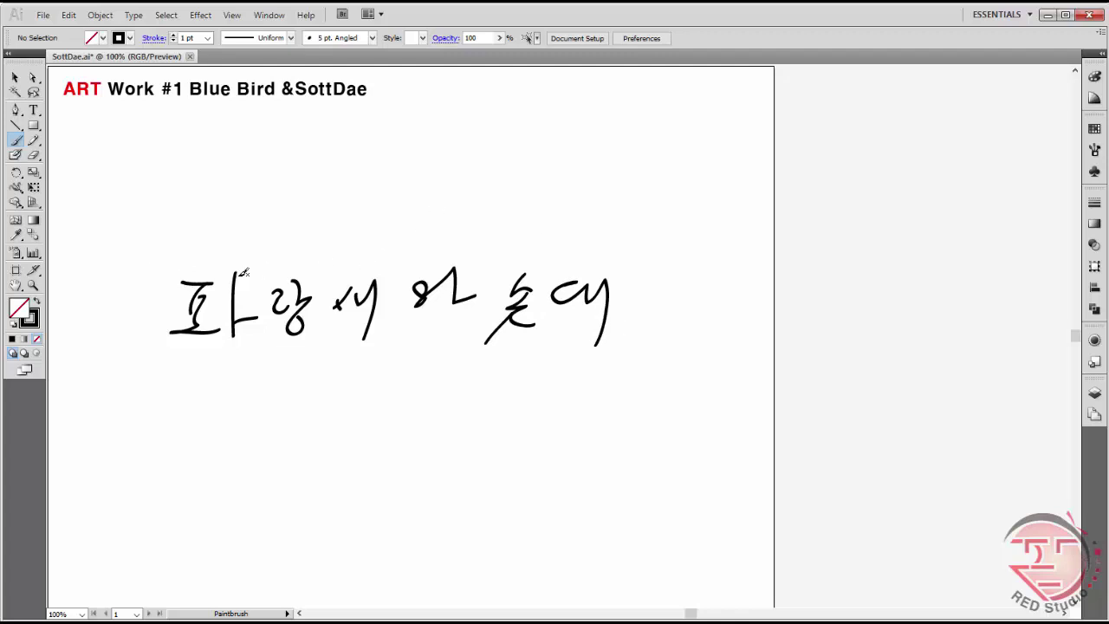
- Extend the lettering's strokes upward into tall poles, adding small loops on some tips and a rounded figure above 새
mouse_move(240, 265)
left_mouse_down()
mouse_move(250, 196)
mouse_move(274, 181)
mouse_move(247, 196)
left_mouse_up()
mouse_move(302, 279)
left_mouse_down()
mouse_move(323, 233)
mouse_move(319, 208)
mouse_move(317, 224)
left_mouse_up()
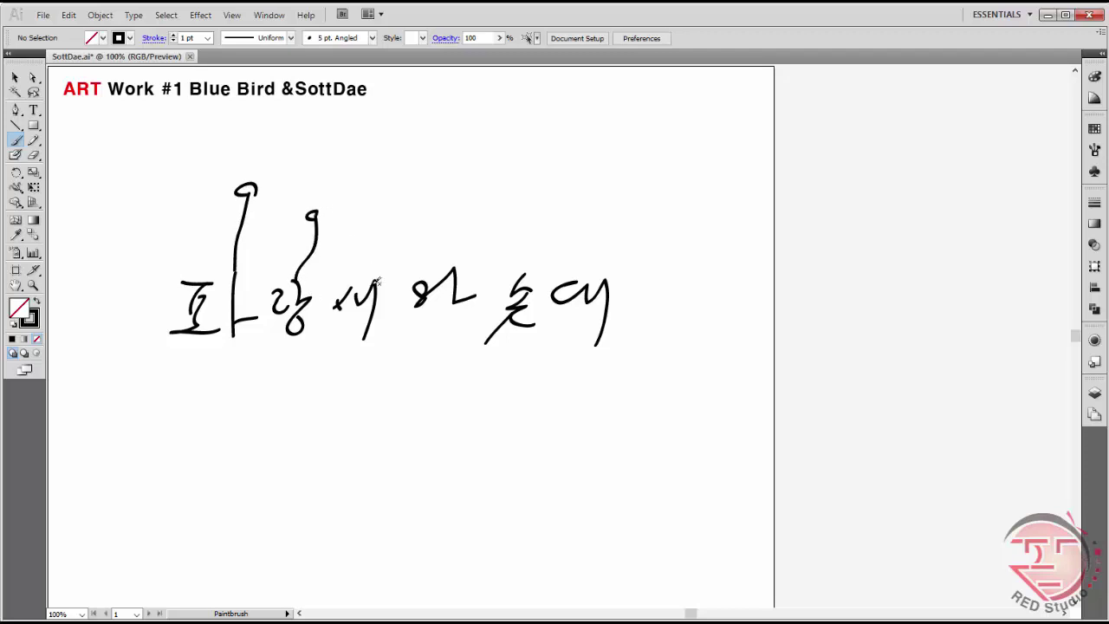
mouse_move(334, 303)
left_mouse_down()
mouse_move(351, 289)
mouse_move(362, 310)
left_mouse_up()
mouse_move(348, 252)
left_mouse_down()
mouse_move(367, 224)
mouse_move(362, 272)
left_mouse_up()
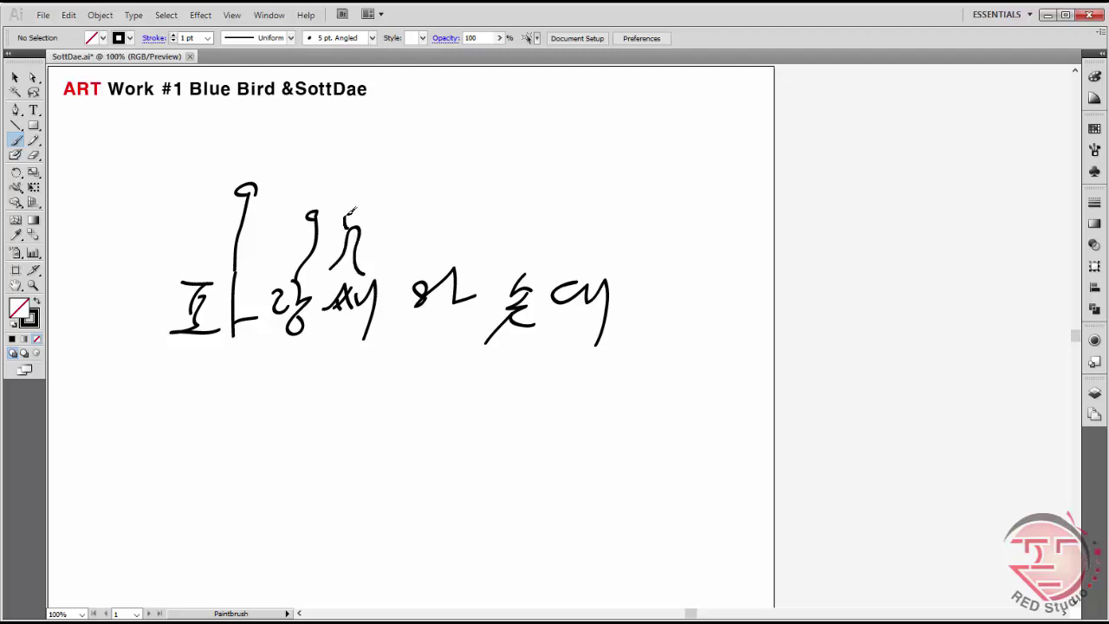
mouse_move(349, 213)
left_mouse_down()
mouse_move(369, 225)
mouse_move(343, 188)
mouse_move(359, 208)
mouse_move(378, 206)
mouse_move(359, 216)
left_mouse_up()
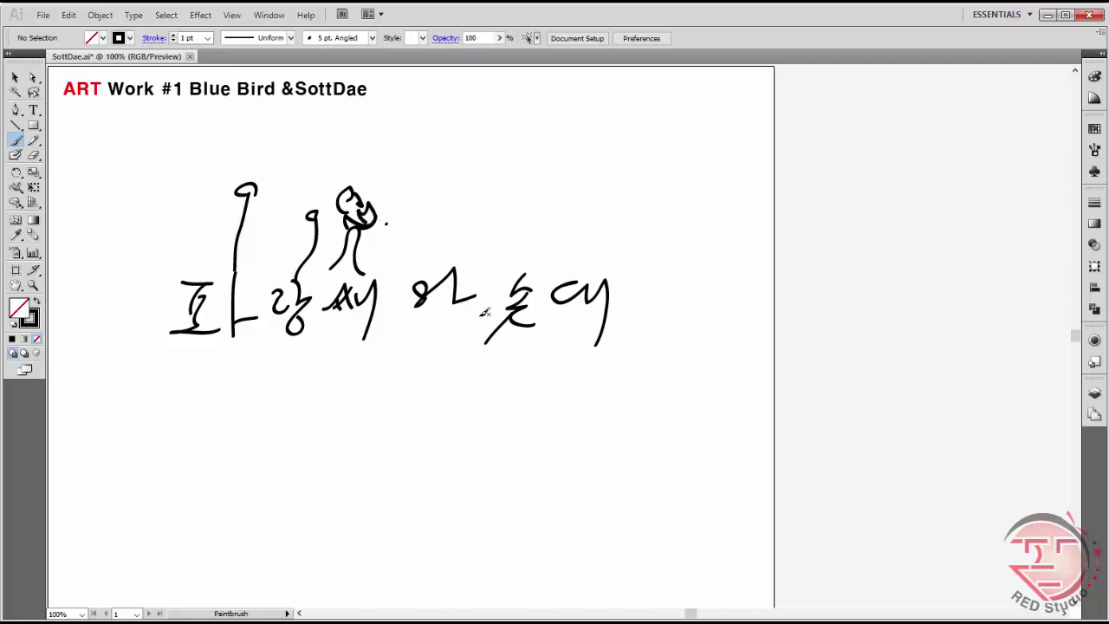
left_click_drag(454, 267, 448, 168)
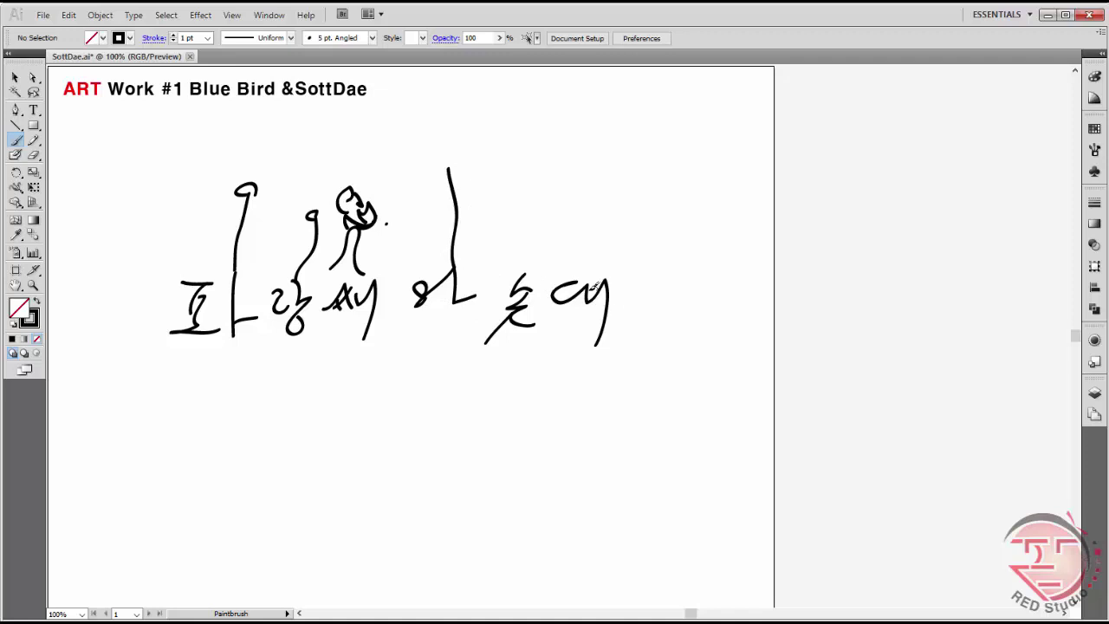
left_click_drag(587, 280, 581, 237)
mouse_move(593, 277)
left_mouse_down()
mouse_move(593, 216)
mouse_move(595, 157)
left_mouse_up()
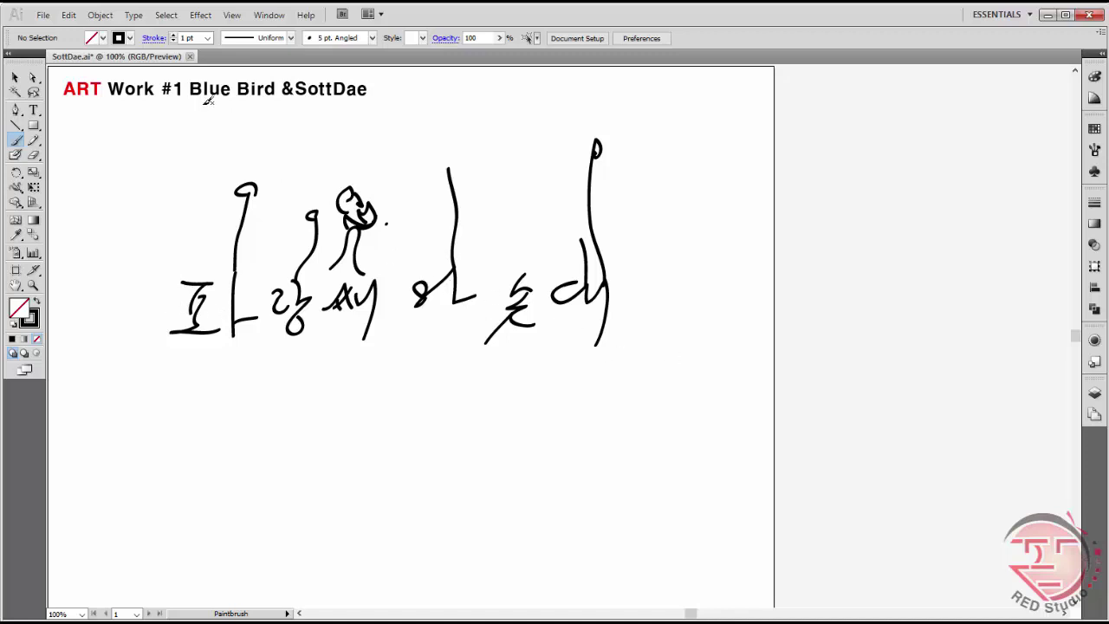
- Delete all the handwritten Korean lettering and its pole strokes from the artboard
left_click(14, 77)
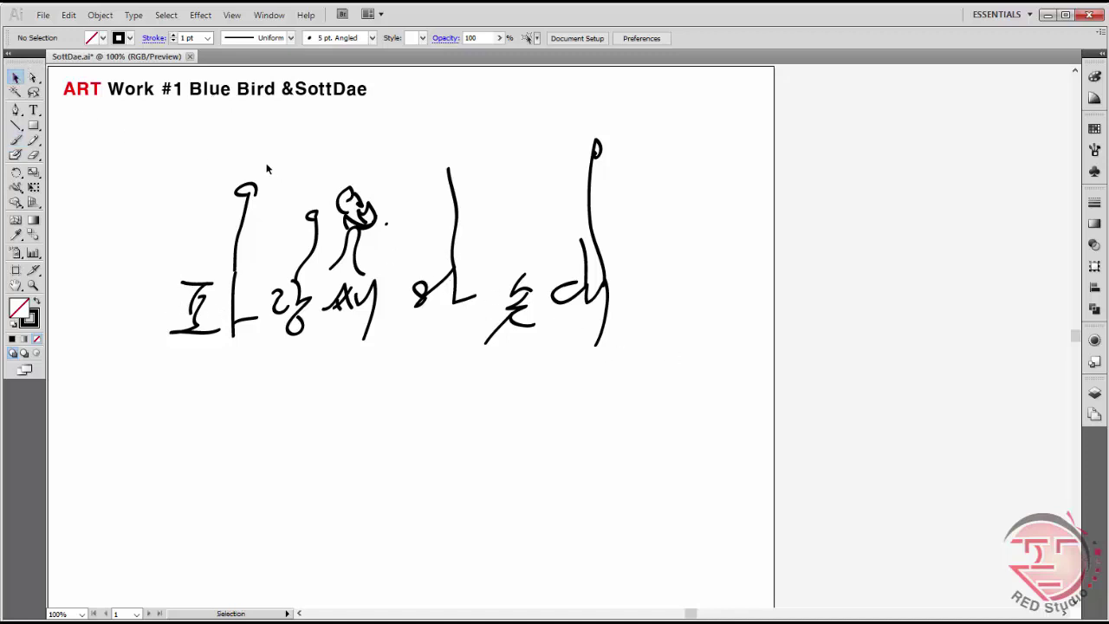
mouse_move(107, 117)
left_mouse_down()
mouse_move(377, 435)
mouse_move(823, 610)
mouse_move(663, 369)
left_mouse_up()
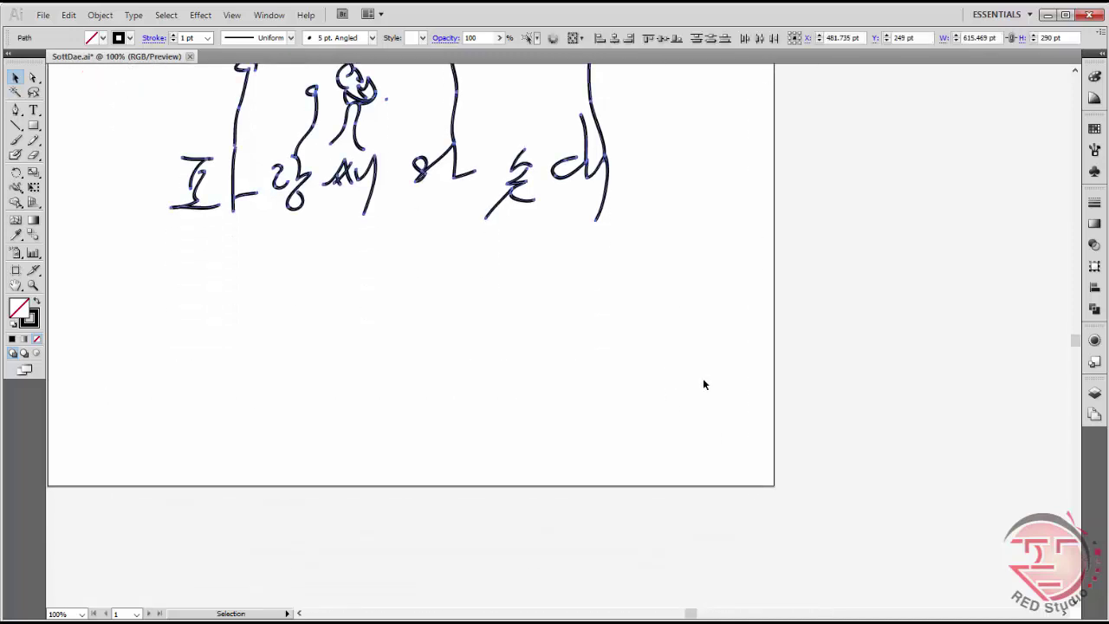
key("Delete")
- Draw a continuous-line pole lettering with a layered bird-like shape atop the third pole on the empty artboard with the Paintbrush
key("h")
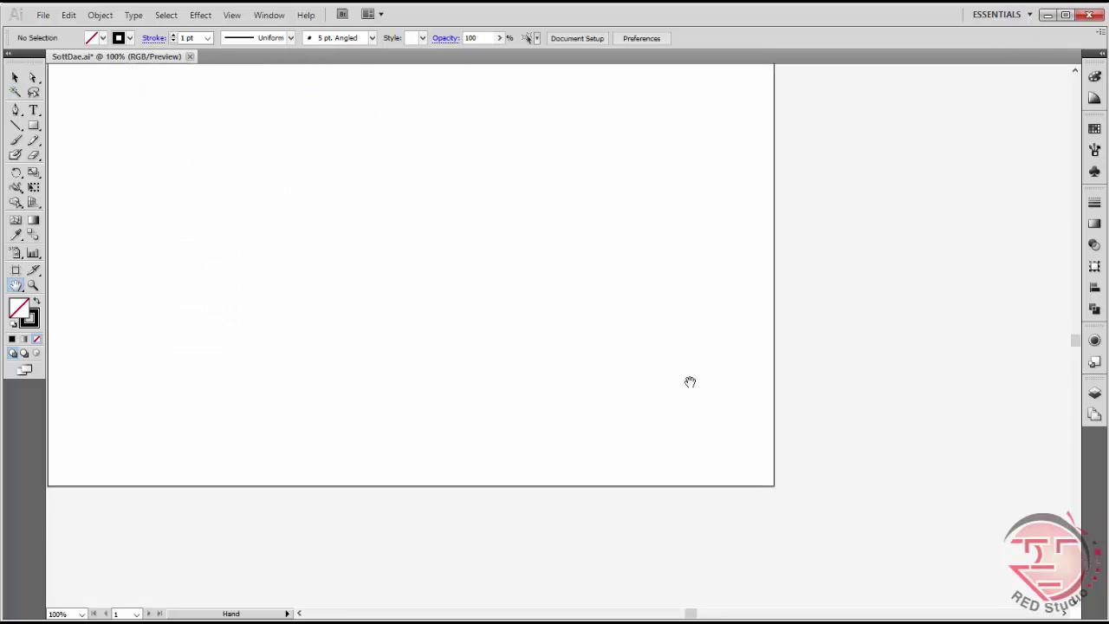
scroll(659, 314, "up", 5)
left_click_drag(659, 362, 666, 362)
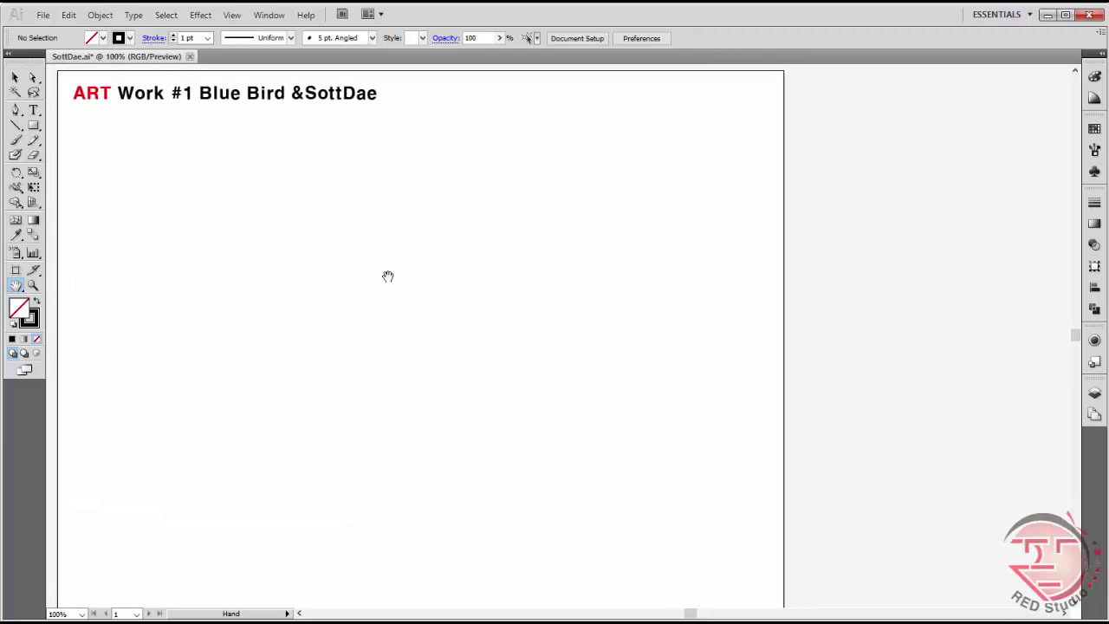
key("b")
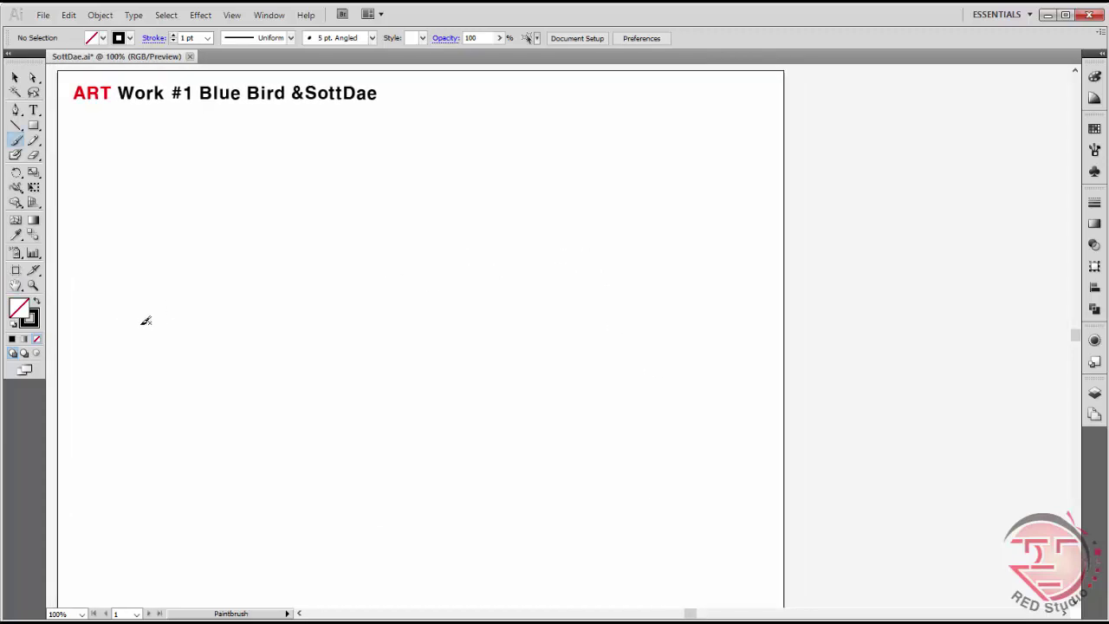
mouse_move(148, 352)
left_mouse_down()
mouse_move(179, 269)
mouse_move(179, 345)
mouse_move(190, 354)
mouse_move(213, 344)
mouse_move(205, 349)
mouse_move(210, 332)
mouse_move(196, 331)
mouse_move(211, 325)
mouse_move(197, 321)
mouse_move(215, 313)
mouse_move(214, 282)
mouse_move(227, 351)
mouse_move(240, 331)
mouse_move(240, 237)
mouse_move(263, 213)
mouse_move(227, 213)
mouse_move(269, 201)
mouse_move(214, 199)
mouse_move(269, 185)
mouse_move(222, 195)
mouse_move(206, 186)
mouse_move(276, 188)
mouse_move(264, 224)
mouse_move(245, 232)
mouse_move(263, 350)
mouse_move(271, 294)
mouse_move(288, 319)
mouse_move(295, 289)
mouse_move(286, 350)
mouse_move(337, 358)
mouse_move(321, 336)
mouse_move(306, 339)
mouse_move(339, 310)
mouse_move(325, 318)
mouse_move(357, 236)
mouse_move(346, 341)
mouse_move(416, 359)
mouse_move(379, 313)
mouse_move(423, 312)
mouse_move(386, 295)
mouse_move(451, 281)
mouse_move(449, 347)
mouse_move(488, 295)
mouse_move(489, 173)
mouse_move(495, 323)
mouse_move(474, 334)
mouse_move(466, 416)
left_mouse_up()
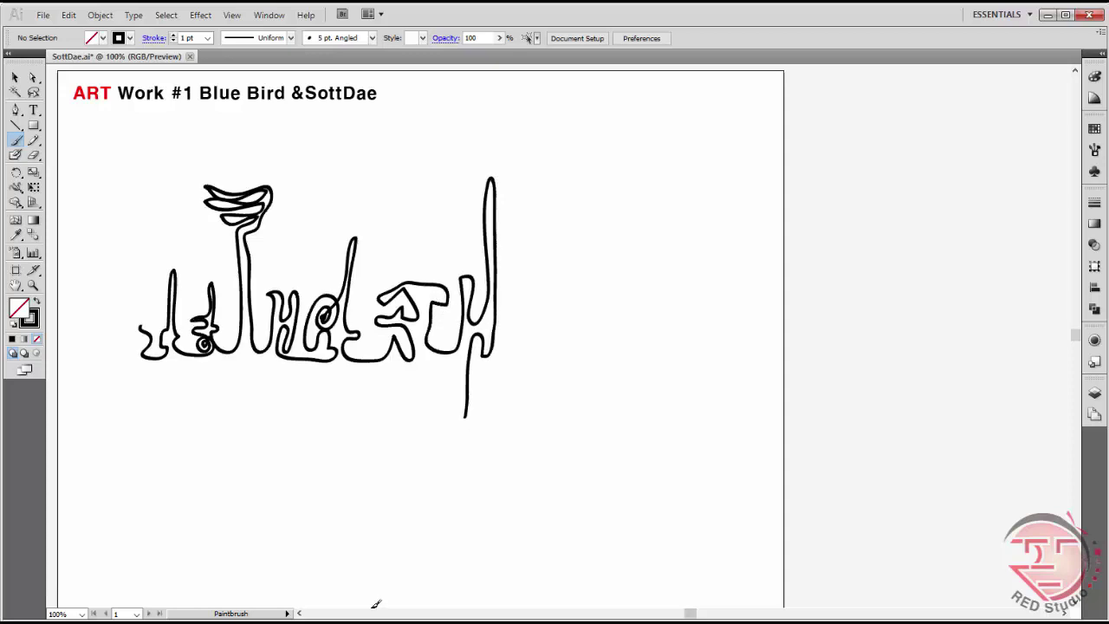
- Enlarge the continuous-line lettering beyond the artboard with Free Transform, and delete it
key("v")
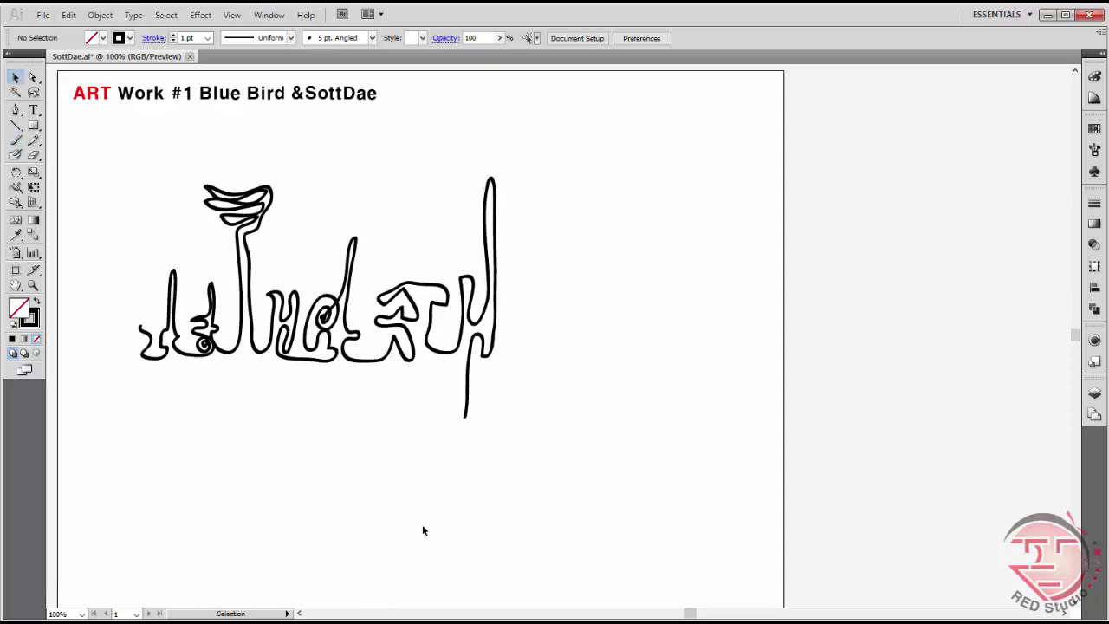
left_click_drag(112, 183, 542, 481)
key("e")
left_click_drag(488, 419, 828, 610)
key("ctrl+minus")
key("space")
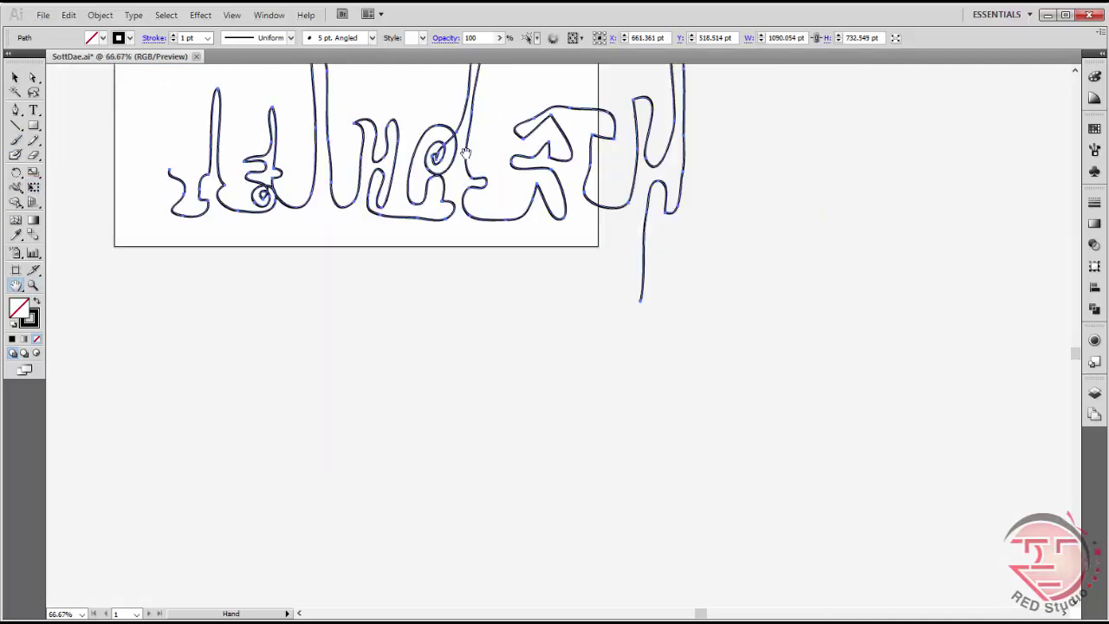
left_click_drag(466, 154, 471, 351)
left_click(405, 272)
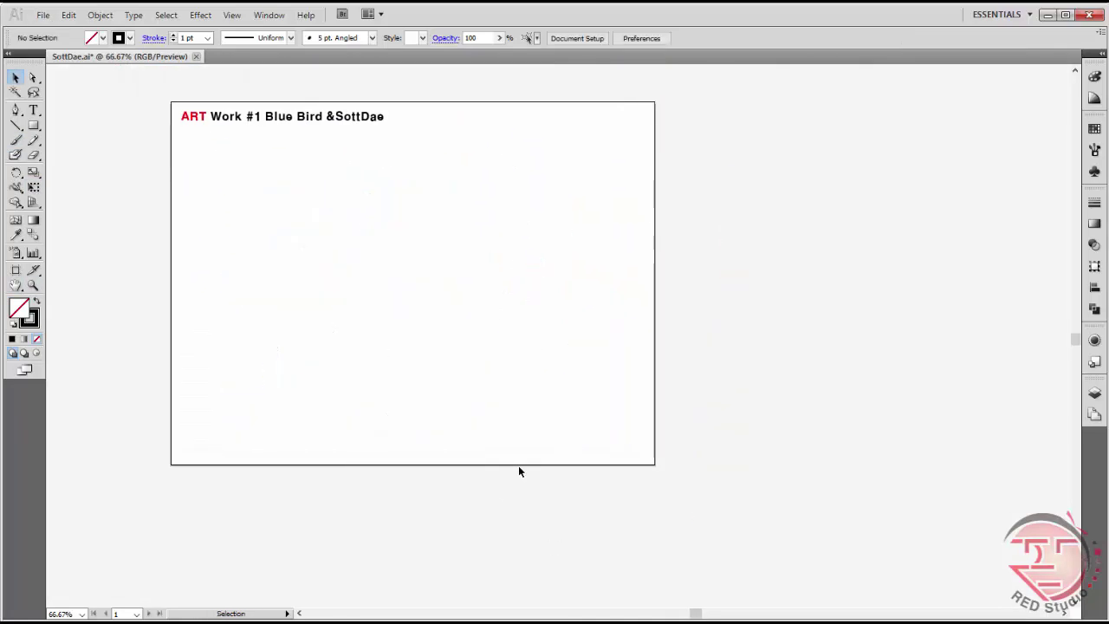
- Try a wider continuous-line lettering with taller poles and spiral circles across the artboard, and undo it
key("z")
left_click(424, 310)
key("space")
left_click_drag(540, 346, 495, 373)
key("b")
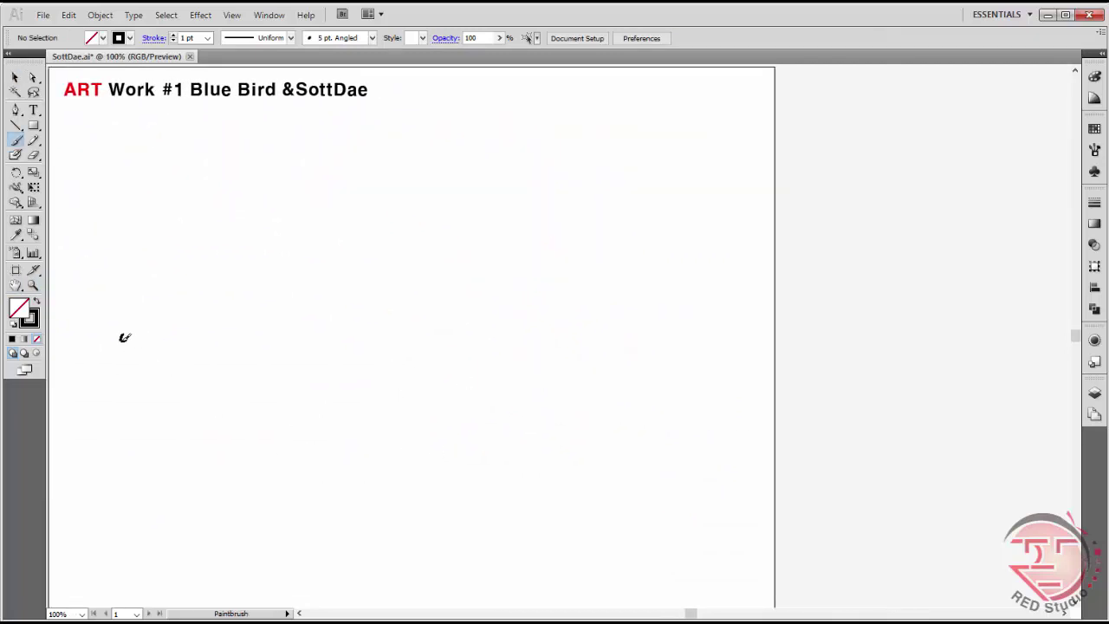
mouse_move(122, 337)
left_mouse_down()
mouse_move(124, 381)
mouse_move(164, 384)
mouse_move(174, 220)
mouse_move(178, 382)
mouse_move(243, 371)
mouse_move(221, 374)
mouse_move(241, 362)
mouse_move(198, 352)
mouse_move(232, 346)
mouse_move(211, 335)
mouse_move(239, 312)
mouse_move(250, 257)
mouse_move(255, 366)
mouse_move(271, 350)
mouse_move(273, 165)
mouse_move(303, 153)
mouse_move(254, 149)
mouse_move(308, 138)
mouse_move(251, 137)
mouse_move(306, 129)
mouse_move(287, 188)
mouse_move(291, 361)
mouse_move(310, 338)
mouse_move(311, 304)
mouse_move(321, 328)
mouse_move(337, 309)
mouse_move(337, 366)
mouse_move(330, 348)
mouse_move(322, 368)
mouse_move(414, 375)
mouse_move(391, 372)
mouse_move(378, 350)
mouse_move(363, 369)
mouse_move(371, 308)
mouse_move(389, 340)
mouse_move(410, 285)
mouse_move(426, 202)
mouse_move(423, 286)
mouse_move(442, 374)
mouse_move(490, 372)
mouse_move(442, 338)
mouse_move(483, 332)
mouse_move(468, 299)
mouse_move(485, 290)
mouse_move(545, 339)
mouse_move(549, 276)
mouse_move(552, 327)
mouse_move(574, 267)
mouse_move(571, 165)
mouse_move(554, 346)
left_mouse_up()
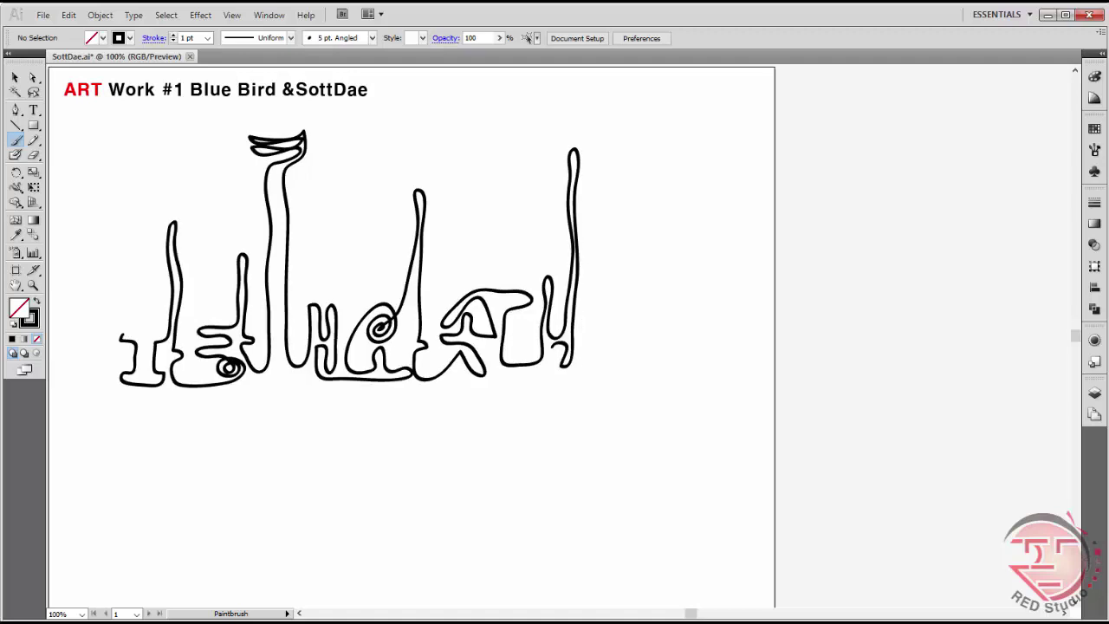
key("ctrl+z")
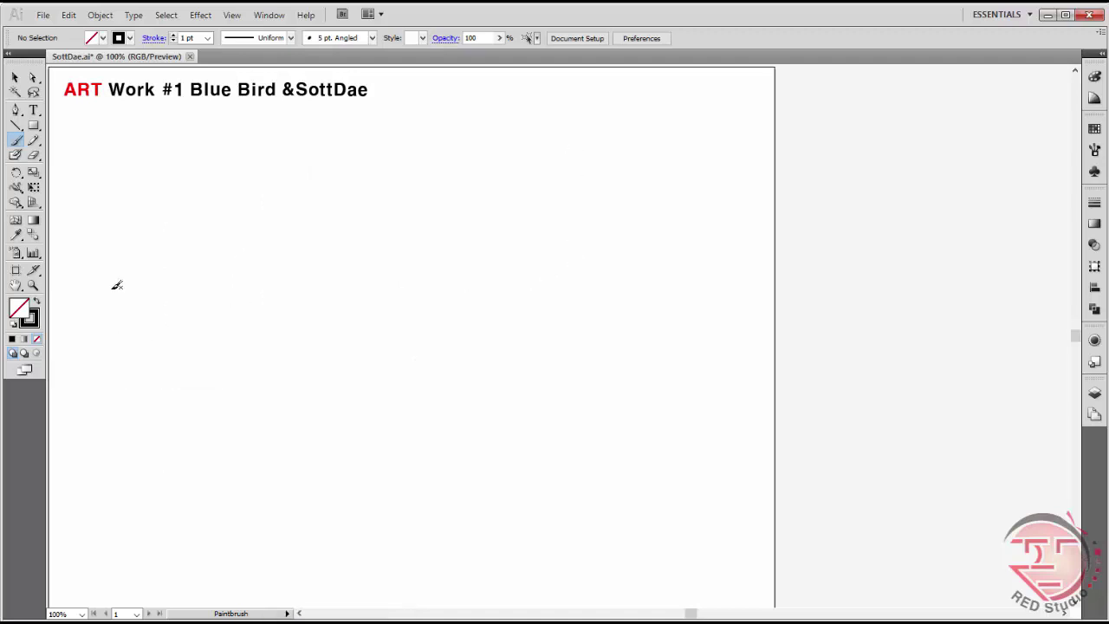
- Redraw the continuous-line pole lettering with a bird-like top on the third pole, and center it horizontally in the artboard's upper half
mouse_move(100, 296)
left_mouse_down()
mouse_move(102, 354)
mouse_move(149, 352)
mouse_move(140, 335)
mouse_move(162, 260)
mouse_move(159, 177)
mouse_move(164, 329)
mouse_move(203, 356)
mouse_move(211, 327)
mouse_move(222, 333)
mouse_move(238, 314)
mouse_move(194, 321)
mouse_move(235, 288)
mouse_move(200, 288)
mouse_move(247, 282)
mouse_move(250, 215)
mouse_move(246, 300)
mouse_move(264, 347)
mouse_move(297, 258)
mouse_move(303, 151)
mouse_move(334, 141)
mouse_move(293, 142)
mouse_move(331, 132)
mouse_move(289, 127)
mouse_move(331, 121)
mouse_move(307, 294)
mouse_move(327, 344)
mouse_move(351, 273)
mouse_move(361, 300)
mouse_move(365, 271)
mouse_move(354, 338)
mouse_move(352, 308)
mouse_move(401, 344)
mouse_move(435, 334)
mouse_move(419, 311)
mouse_move(400, 313)
mouse_move(412, 270)
mouse_move(398, 295)
mouse_move(438, 222)
mouse_move(435, 179)
mouse_move(444, 229)
mouse_move(436, 317)
mouse_move(463, 329)
mouse_move(499, 323)
mouse_move(463, 295)
mouse_move(495, 276)
mouse_move(482, 260)
mouse_move(520, 303)
mouse_move(555, 259)
mouse_move(574, 262)
mouse_move(561, 138)
mouse_move(582, 201)
mouse_move(581, 294)
left_mouse_up()
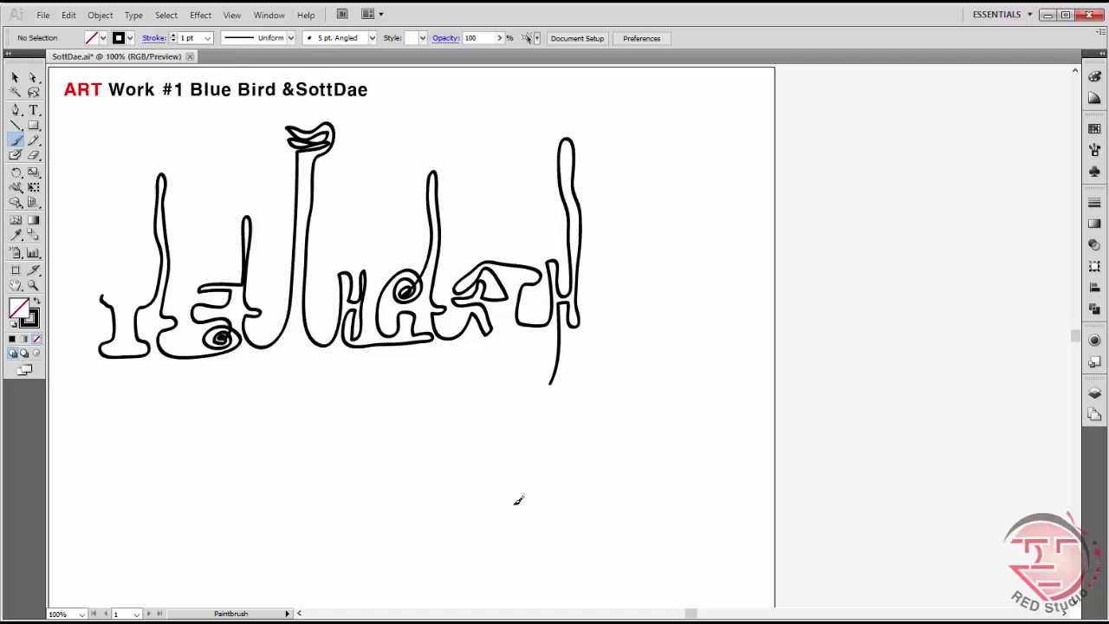
key("v")
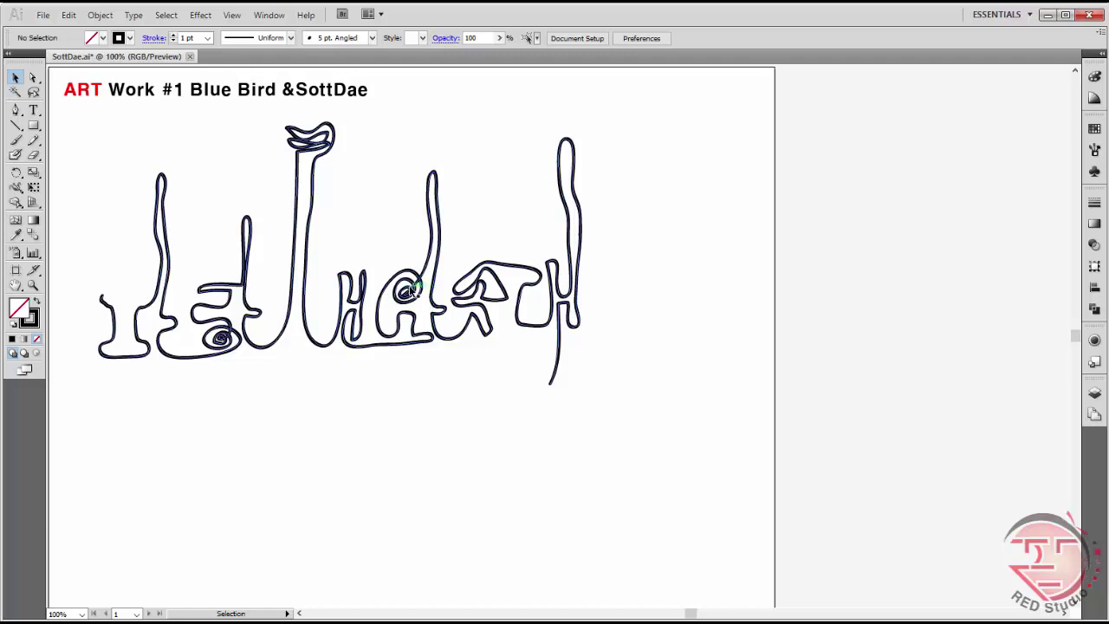
left_click_drag(413, 296, 471, 336)
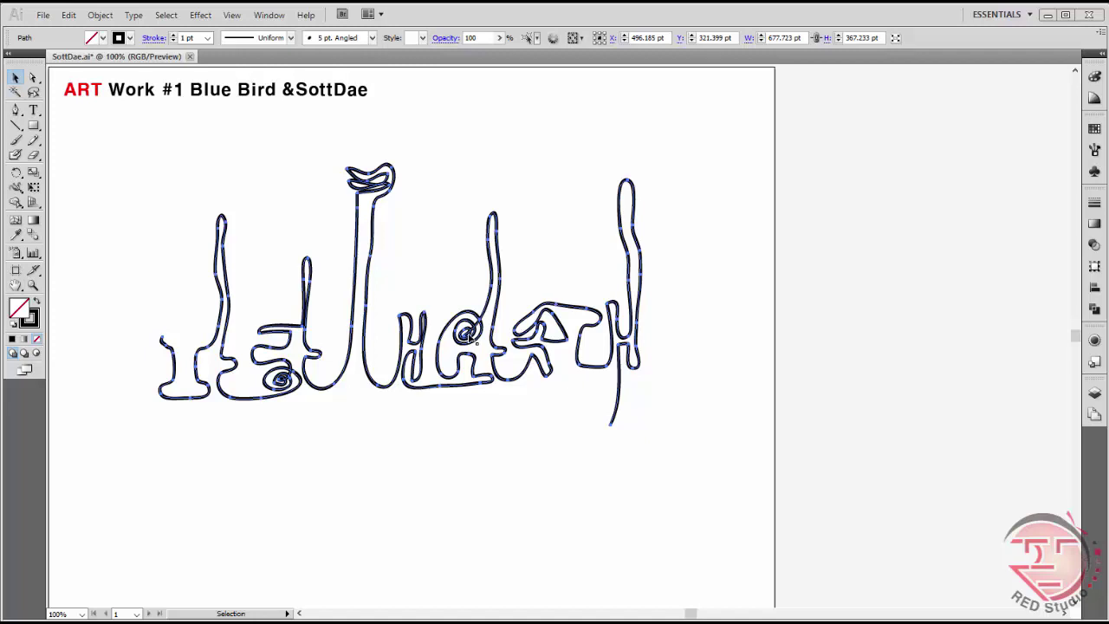
left_click_drag(470, 336, 437, 406)
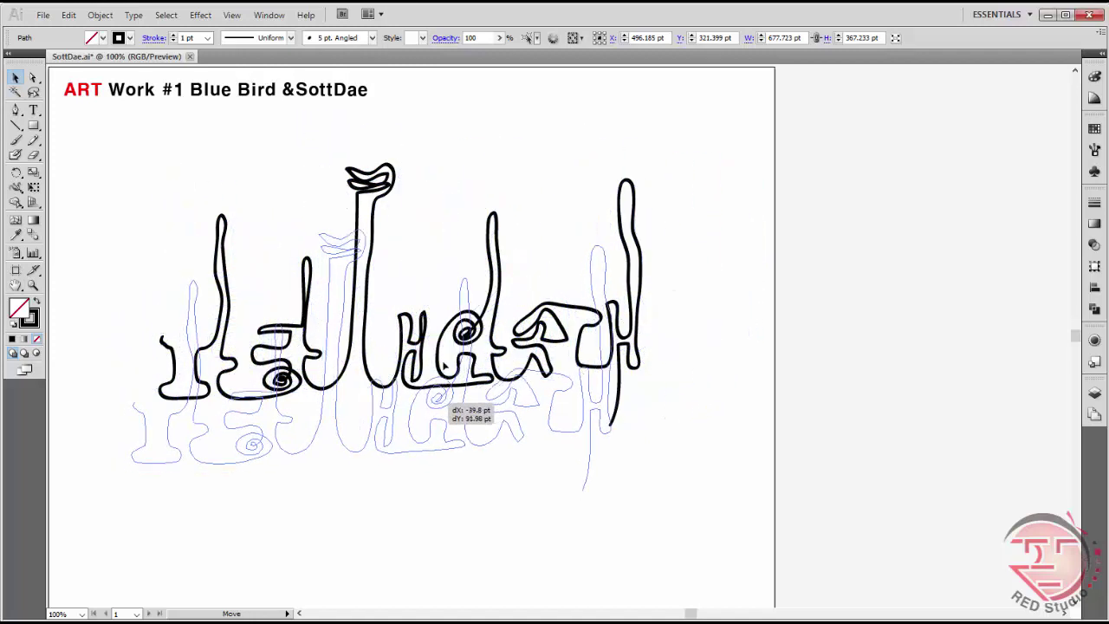
left_click_drag(444, 367, 468, 297)
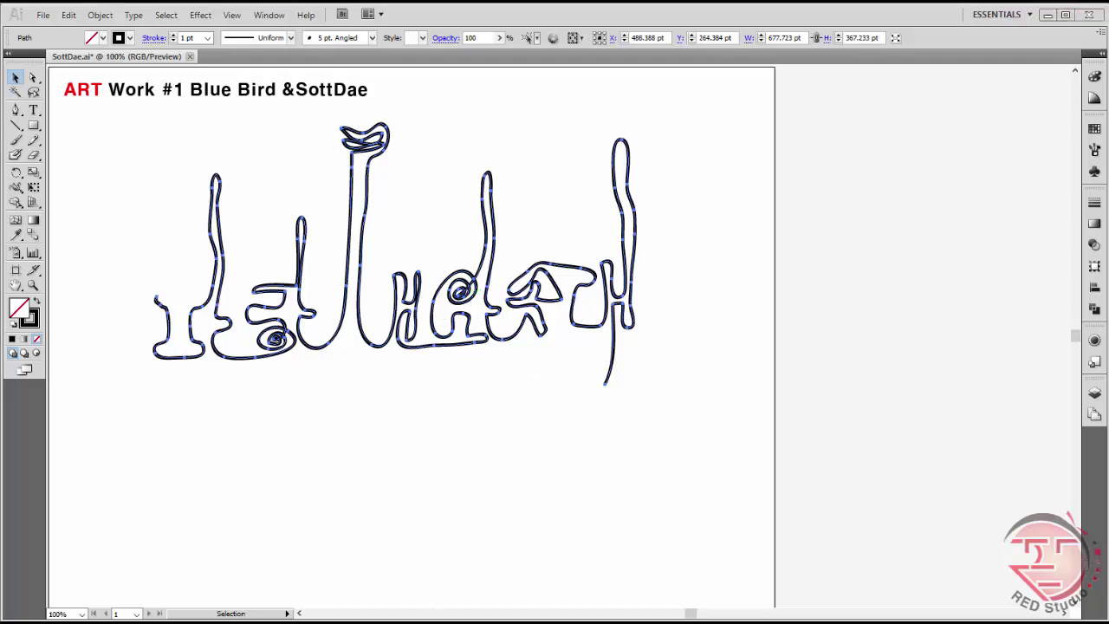
- Switch to the web browser, open Google and search for 물총새 그림
key("alt+Tab")
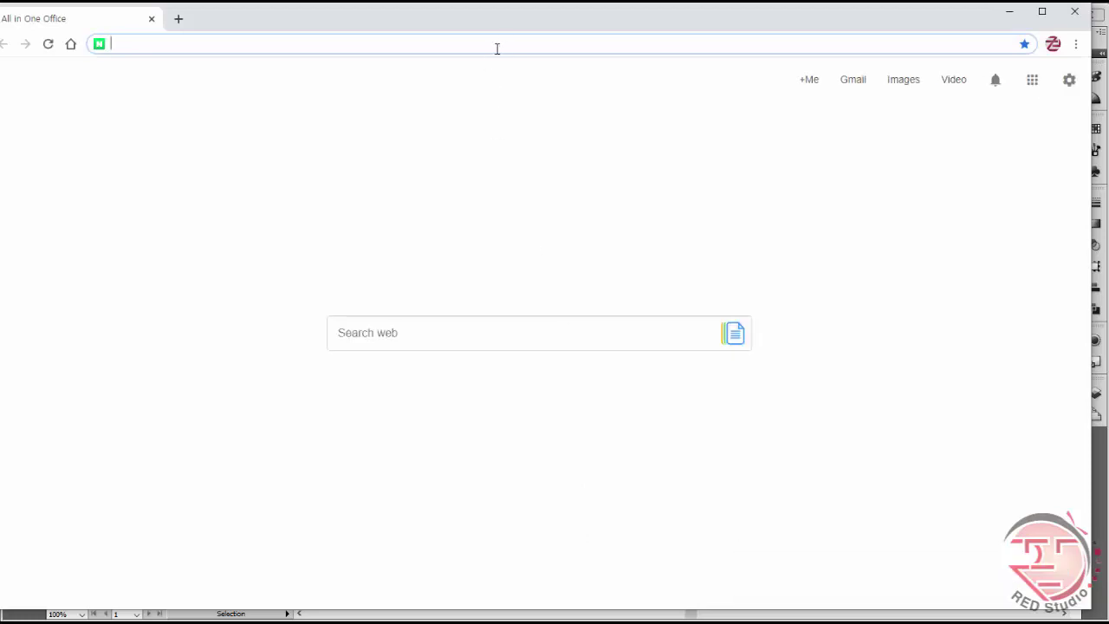
type("g")
left_click(483, 72)
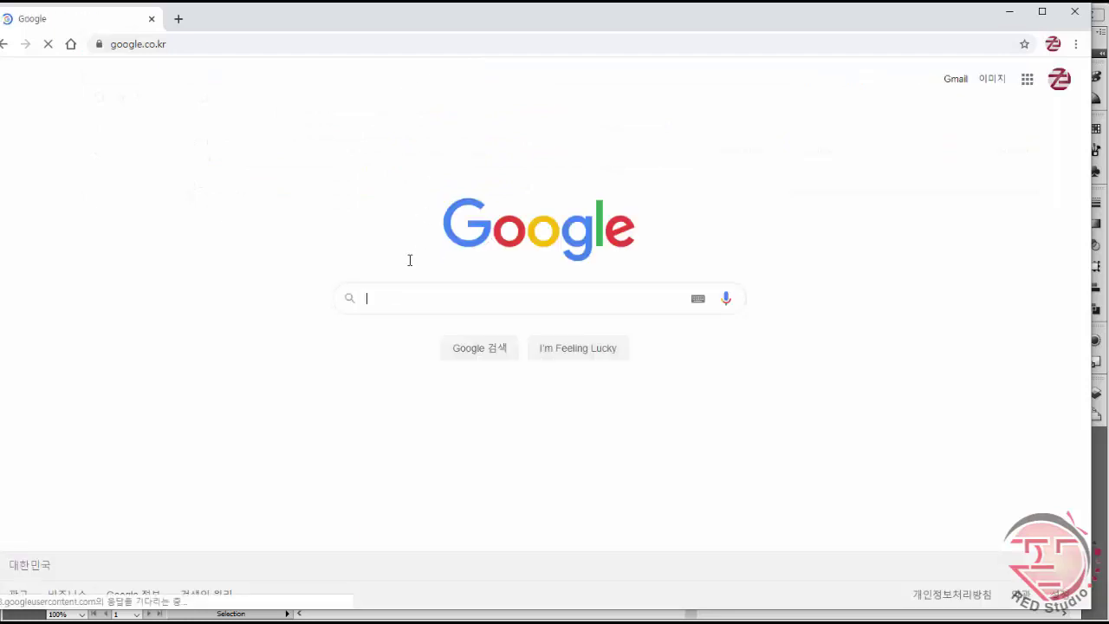
type("anfchd")
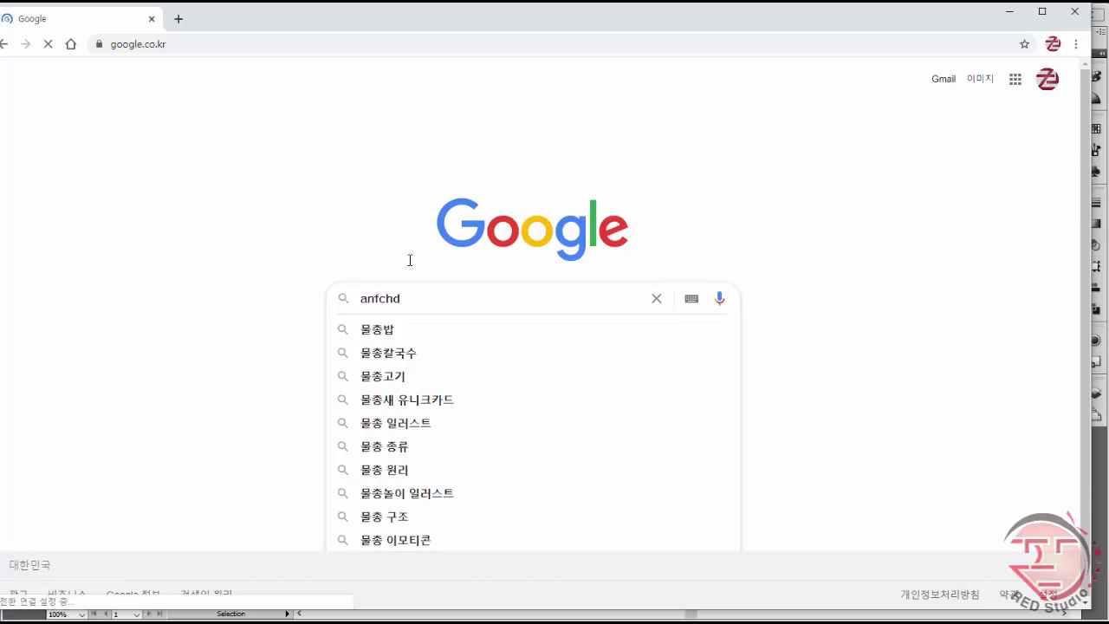
type("to")
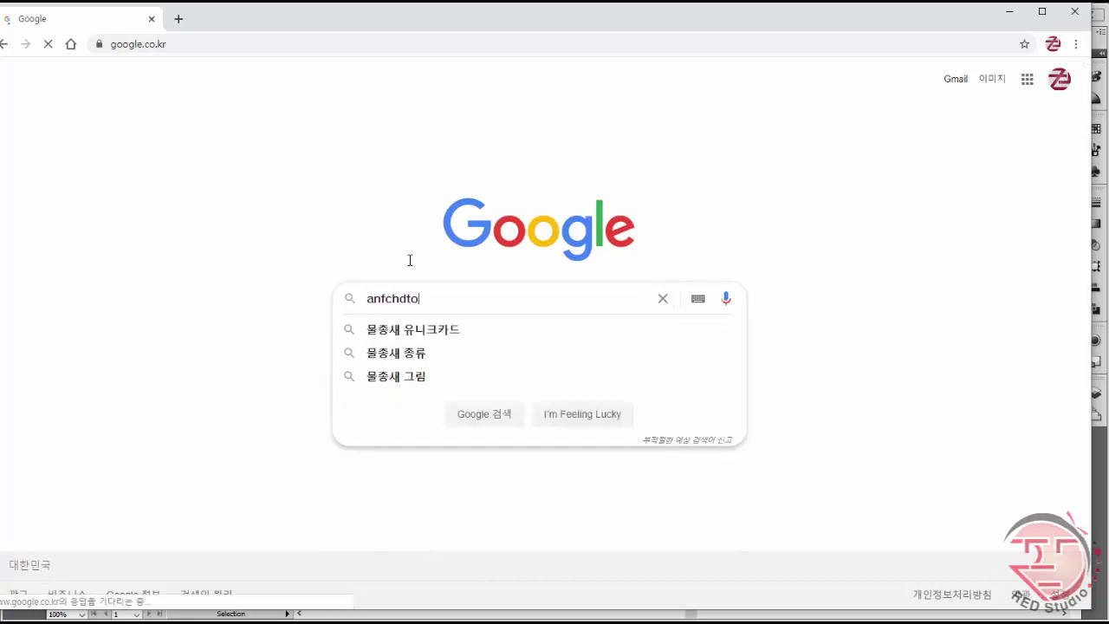
left_click(387, 375)
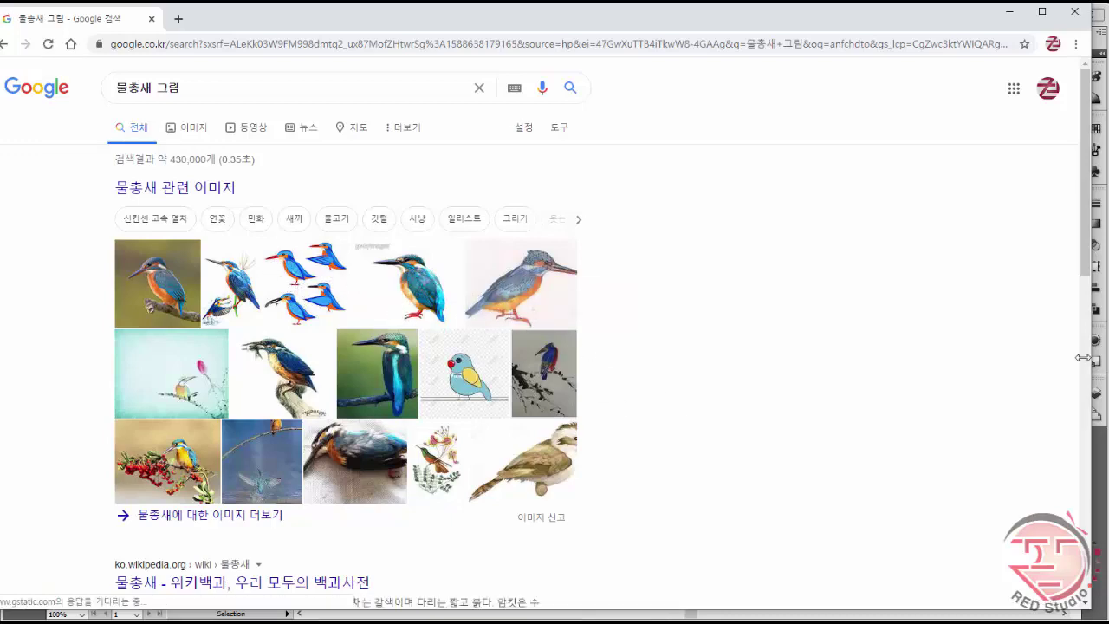
- Open the image results for 물총새 그림 and examine the kingfisher photos and illustrations for poses and shapes
mouse_move(1086, 249)
left_mouse_down()
mouse_move(1087, 294)
mouse_move(1087, 267)
left_mouse_up()
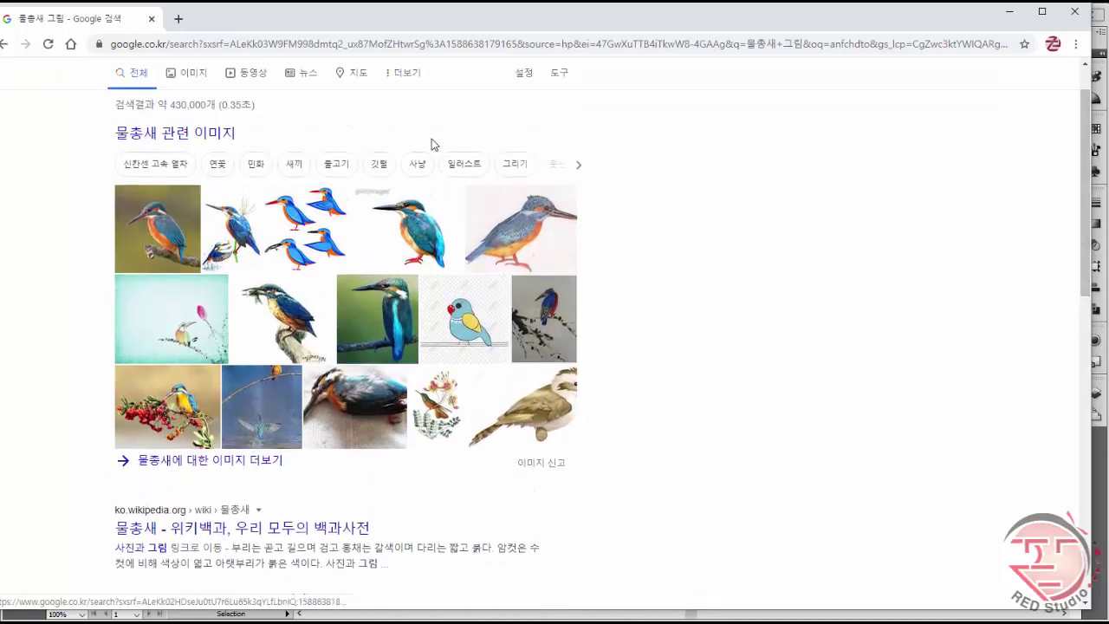
left_click(210, 77)
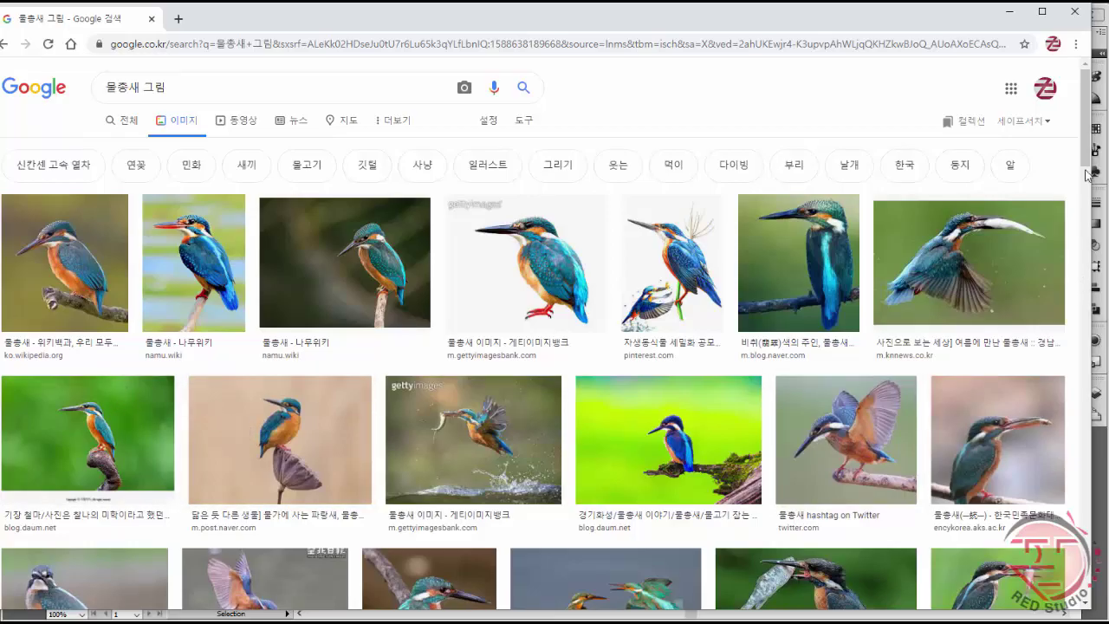
left_click_drag(1088, 176, 1070, 456)
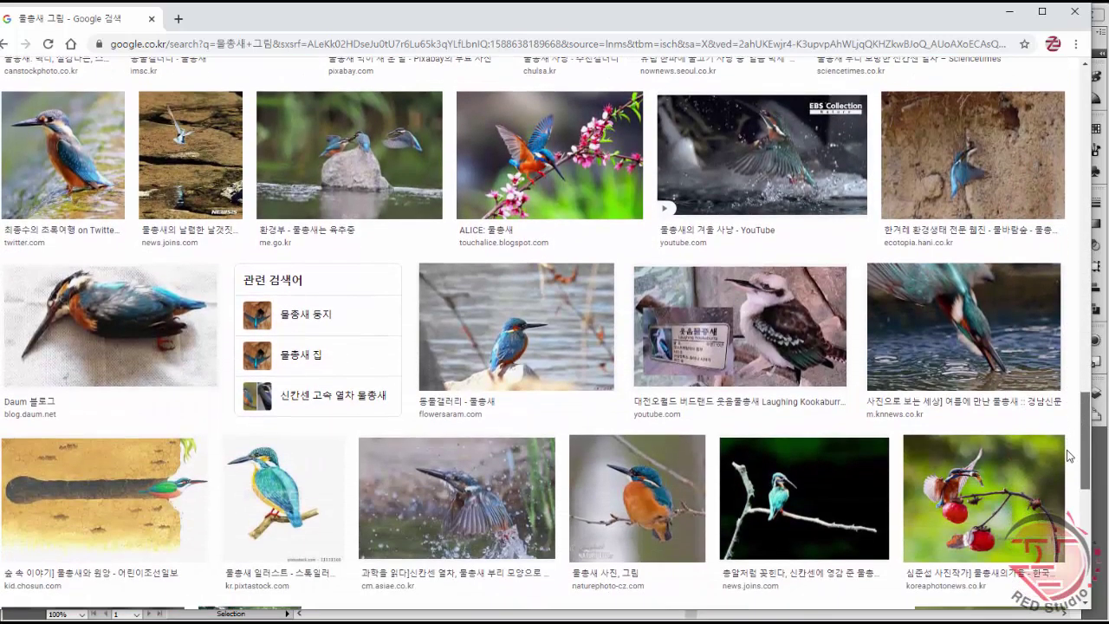
scroll(1074, 390, "up", 15)
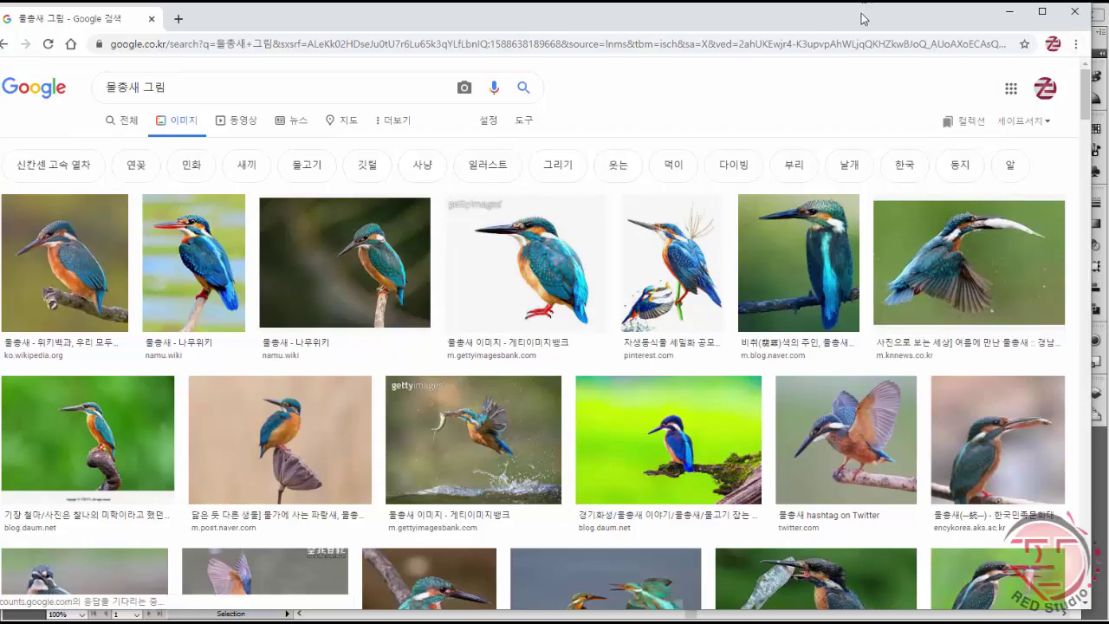
left_click_drag(862, 23, 878, 25)
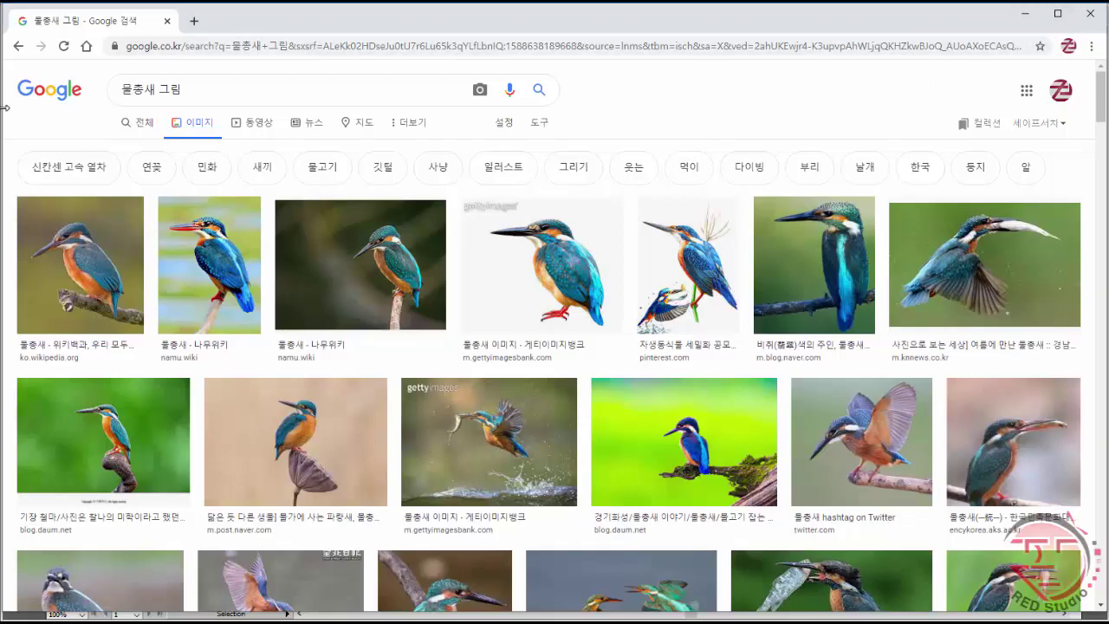
left_click_drag(4, 107, 3, 107)
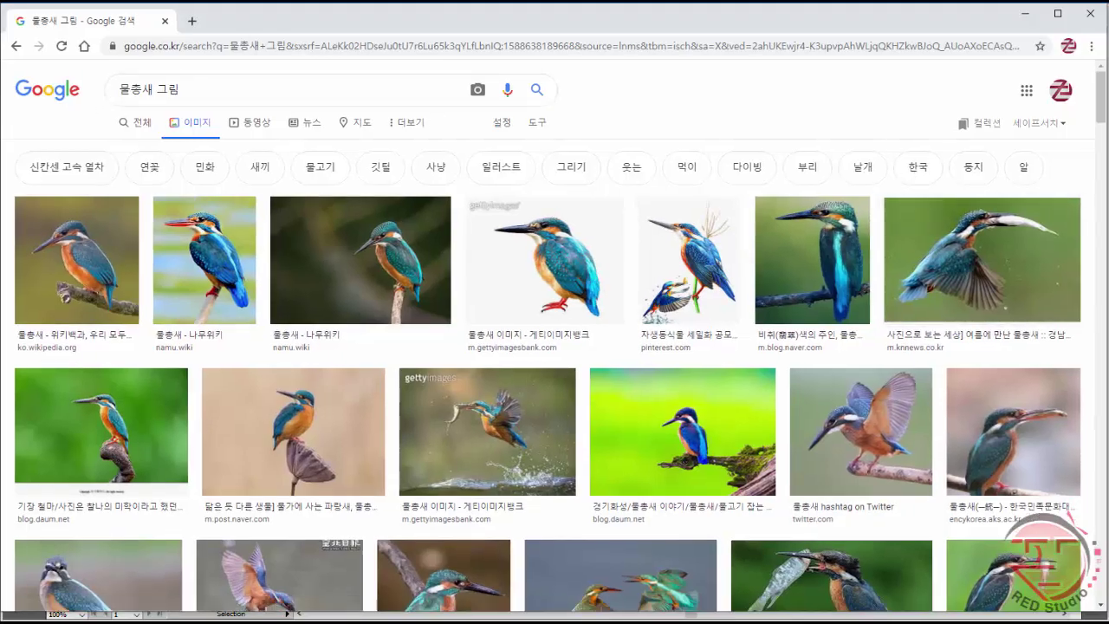
scroll(1107, 224, "down", 5)
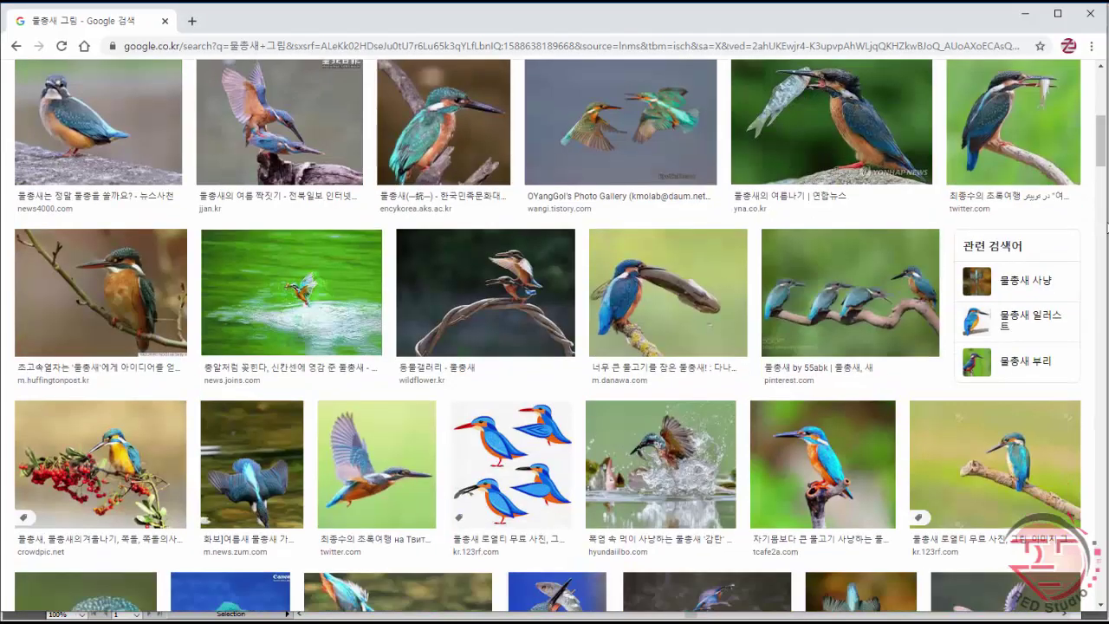
left_click_drag(1103, 222, 1106, 222)
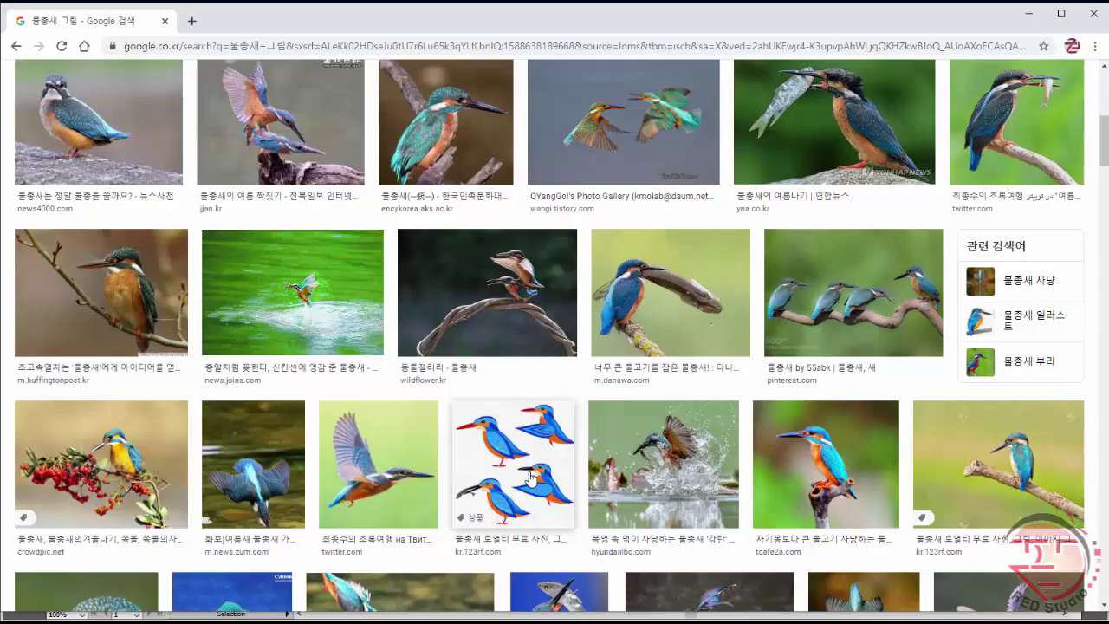
left_click_drag(1105, 149, 1105, 257)
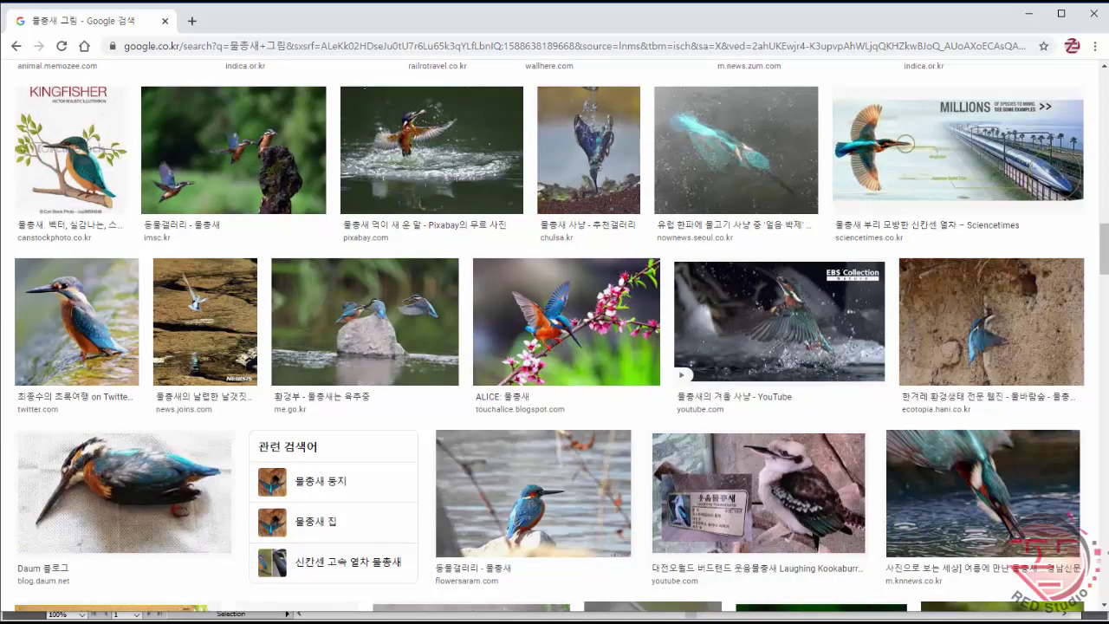
left_click(1106, 559)
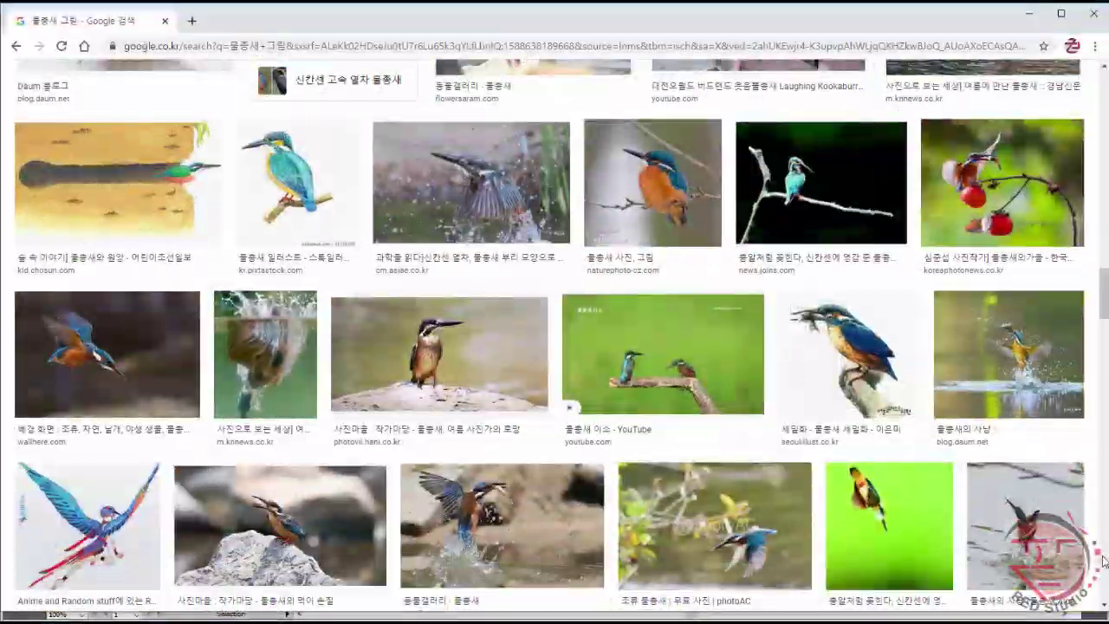
- Switch back to Illustrator, move the lettering up and partly past the artboard's right edge, and activate the Paintbrush
left_click(1029, 14)
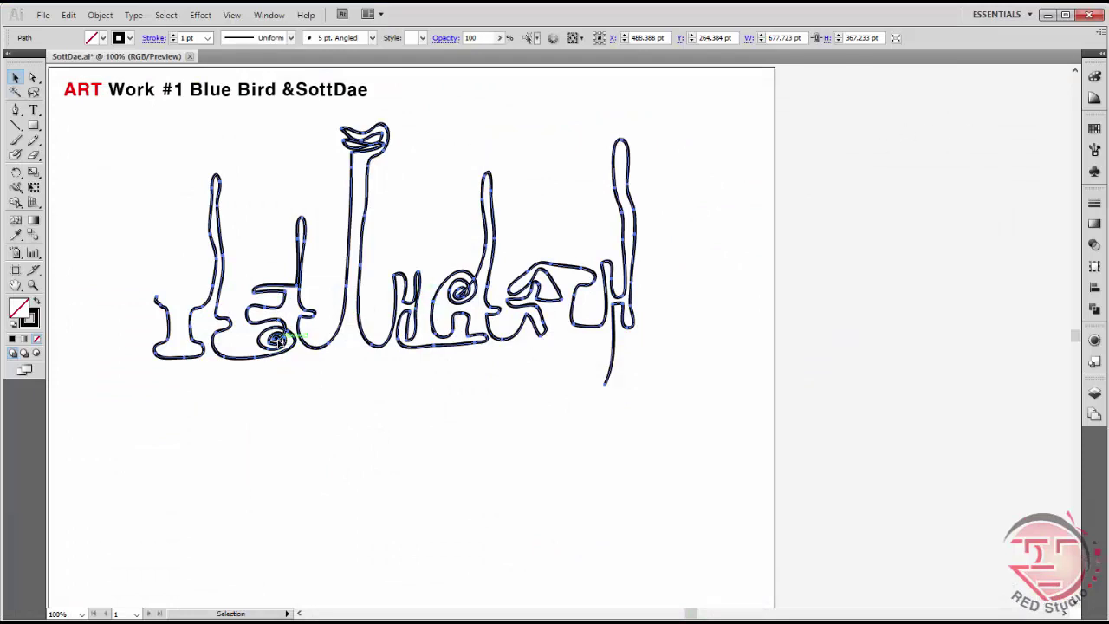
mouse_move(278, 340)
left_mouse_down()
mouse_move(508, 310)
mouse_move(576, 275)
mouse_move(548, 274)
left_mouse_up()
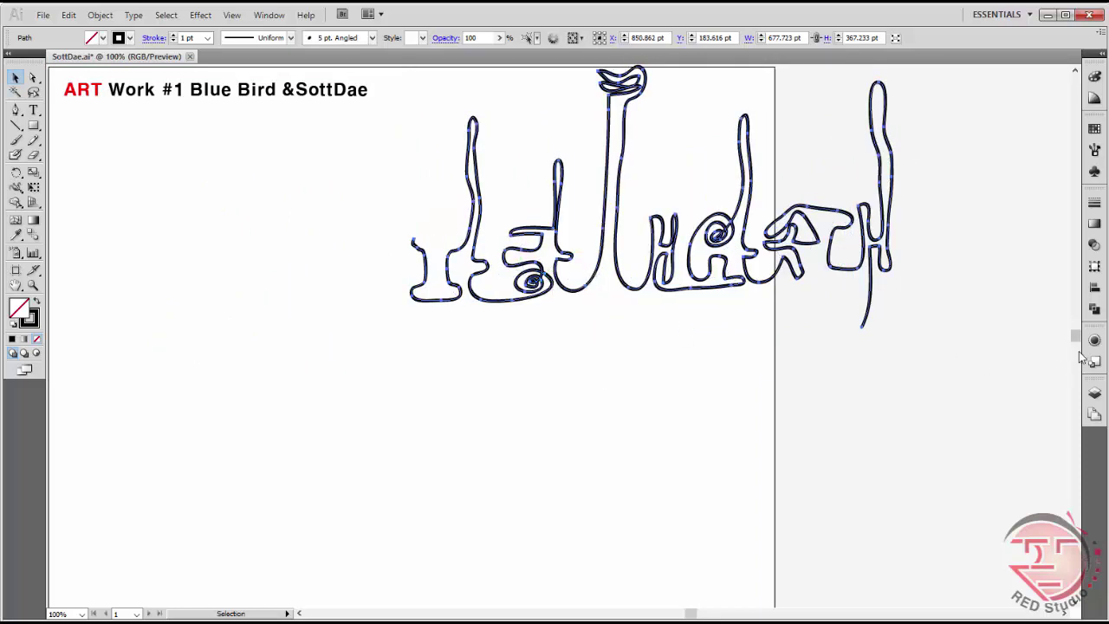
left_click_drag(1081, 339, 1075, 342)
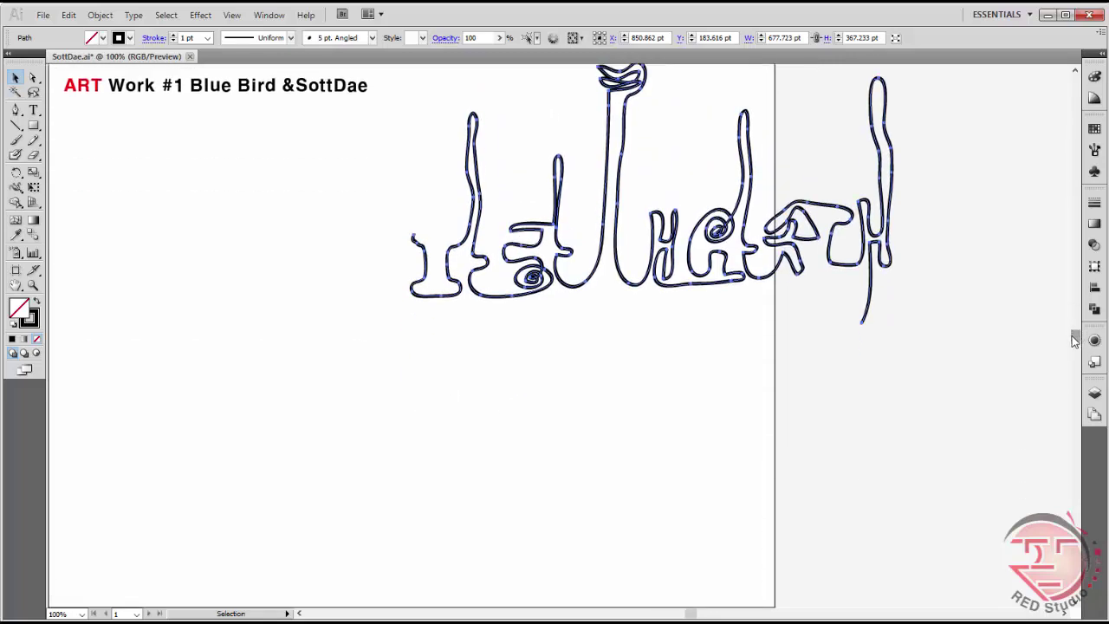
left_click_drag(547, 284, 503, 257)
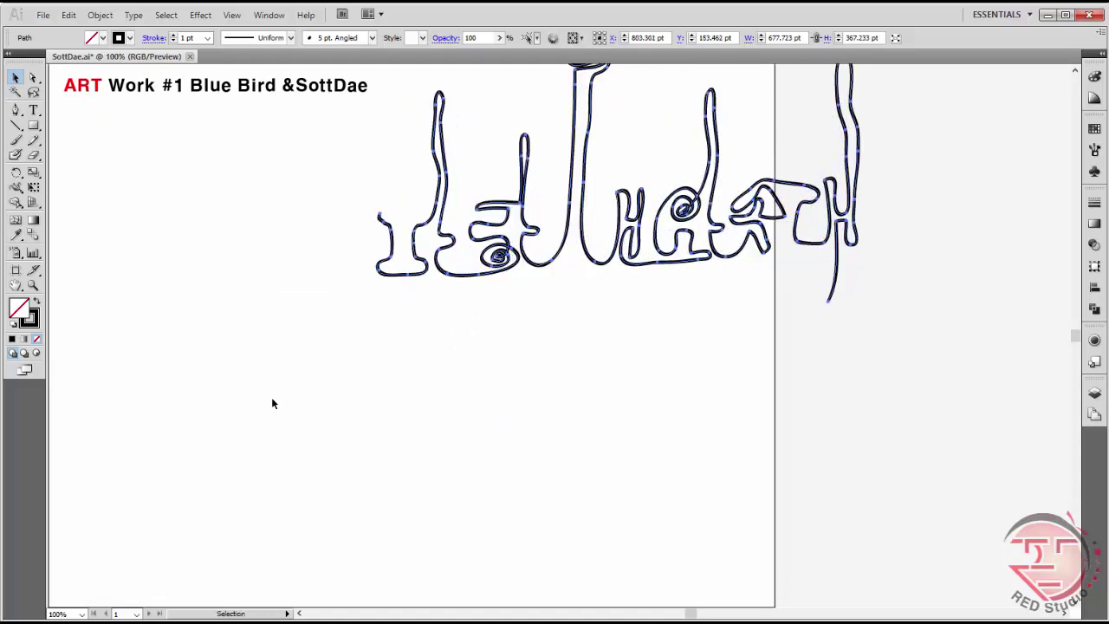
key("b")
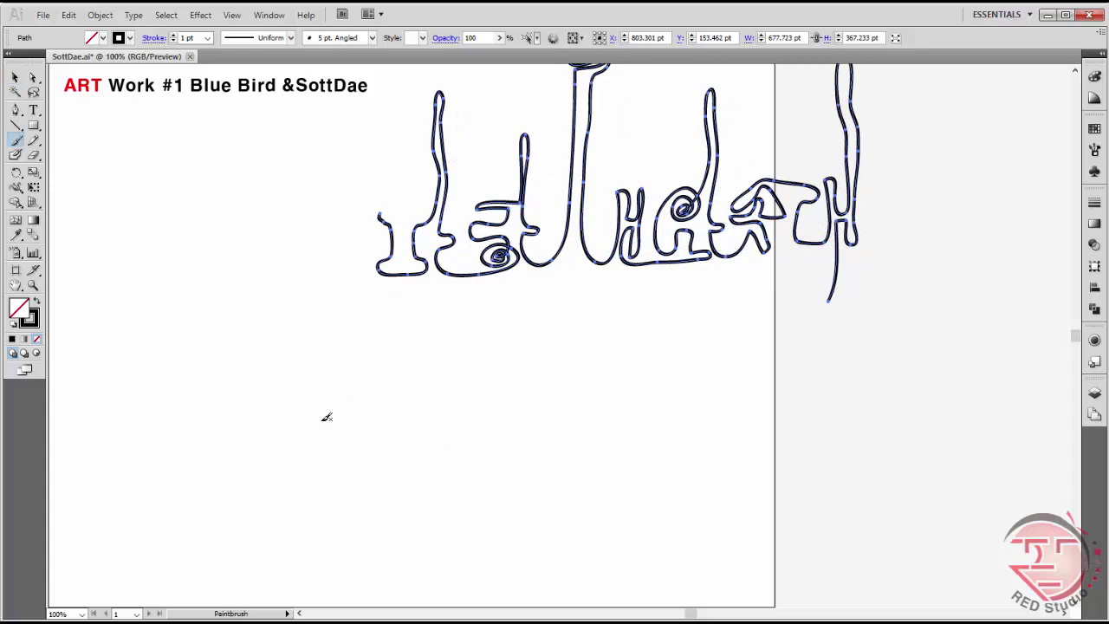
- Paint a continuous outline of a wingless bird facing left, about 253 pt wide, and move it to the artboard's upper-left area
mouse_move(213, 448)
left_mouse_down()
mouse_move(270, 435)
mouse_move(281, 470)
mouse_move(379, 511)
mouse_move(339, 507)
mouse_move(288, 526)
mouse_move(260, 508)
mouse_move(252, 460)
mouse_move(214, 449)
left_mouse_up()
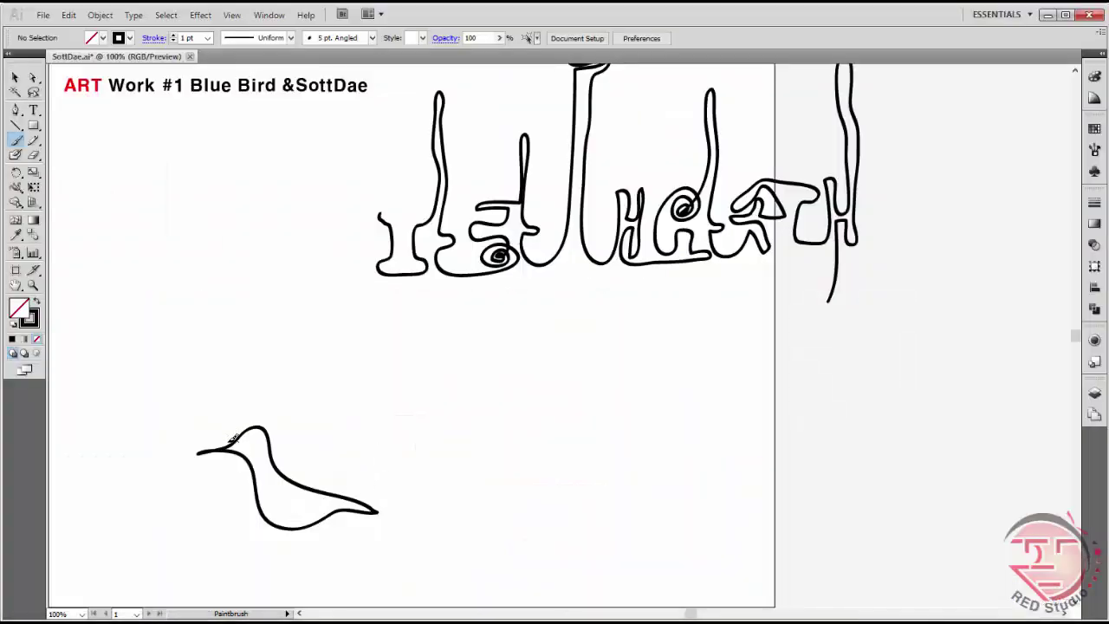
left_click_drag(173, 409, 404, 410)
left_click_drag(475, 242, 473, 473)
key("v")
left_click_drag(351, 539, 227, 305)
- Consult the kingfisher photos, and try to paint a right-facing flying bird with long spread wing feathers below the first bird
key("b")
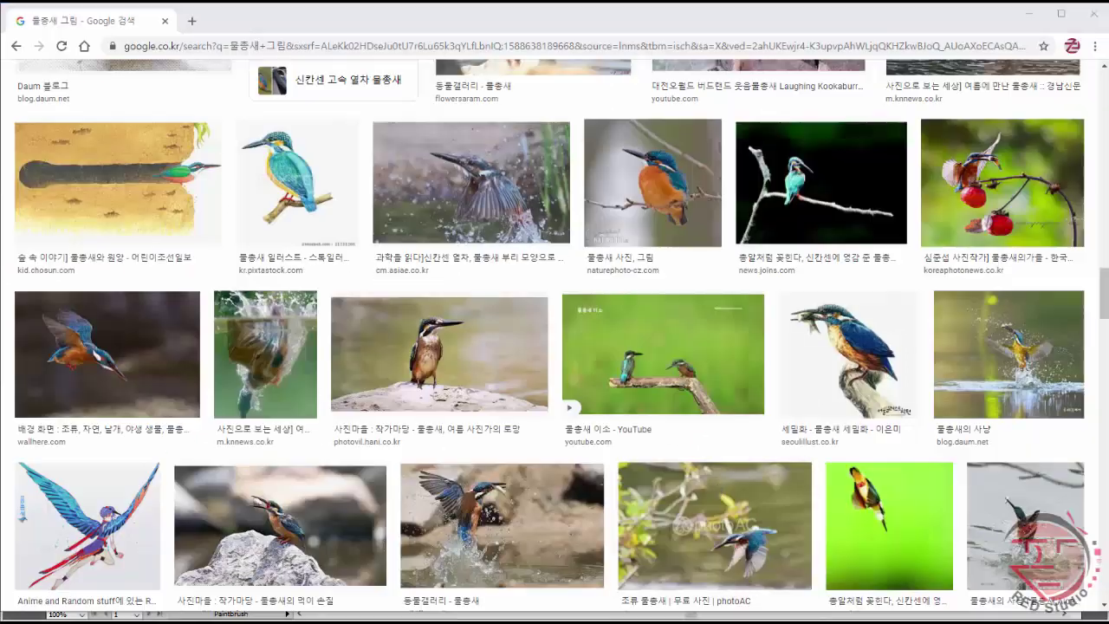
scroll(953, 292, "up", 10)
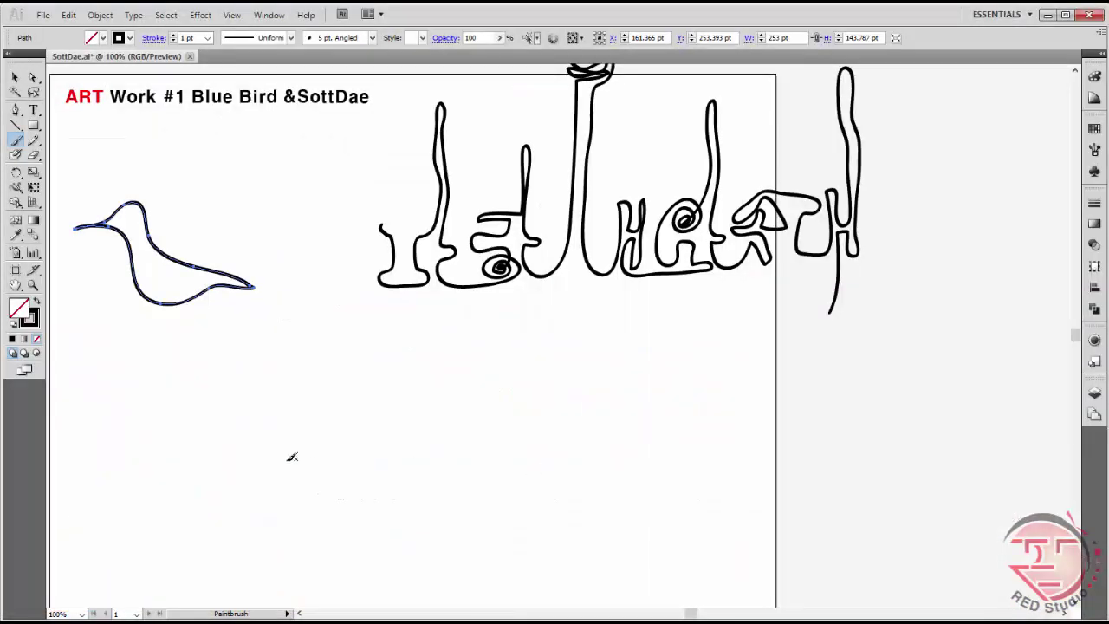
mouse_move(171, 507)
left_mouse_down()
mouse_move(314, 427)
mouse_move(364, 422)
left_mouse_up()
key("ctrl+z")
mouse_move(207, 499)
left_mouse_down()
mouse_move(362, 413)
mouse_move(398, 411)
mouse_move(447, 432)
mouse_move(407, 437)
mouse_move(384, 458)
mouse_move(467, 473)
mouse_move(469, 529)
left_mouse_up()
mouse_move(464, 562)
left_mouse_down()
mouse_move(436, 492)
mouse_move(421, 584)
mouse_move(359, 512)
mouse_move(298, 536)
mouse_move(326, 510)
mouse_move(234, 551)
left_mouse_up()
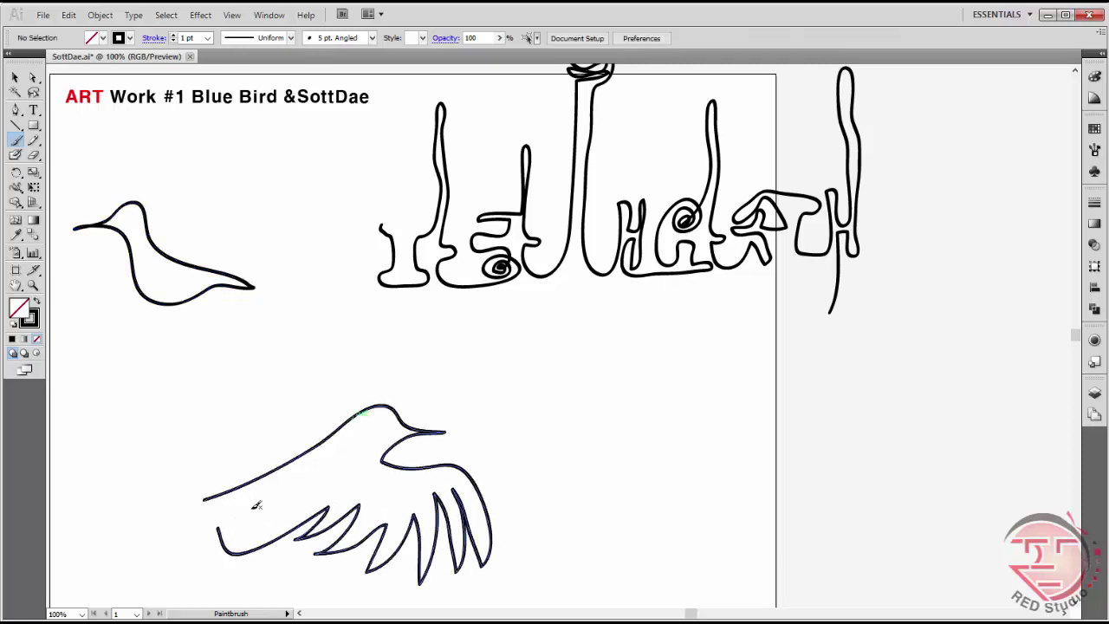
key("ctrl+z")
- Try a right-facing bird with a pointed tail and a lowered wing with extra feather strokes, then delete the drawing
mouse_move(161, 483)
left_mouse_down()
mouse_move(392, 408)
mouse_move(448, 433)
mouse_move(364, 455)
mouse_move(408, 513)
mouse_move(370, 572)
mouse_move(291, 576)
mouse_move(256, 553)
mouse_move(264, 529)
mouse_move(92, 494)
left_mouse_up()
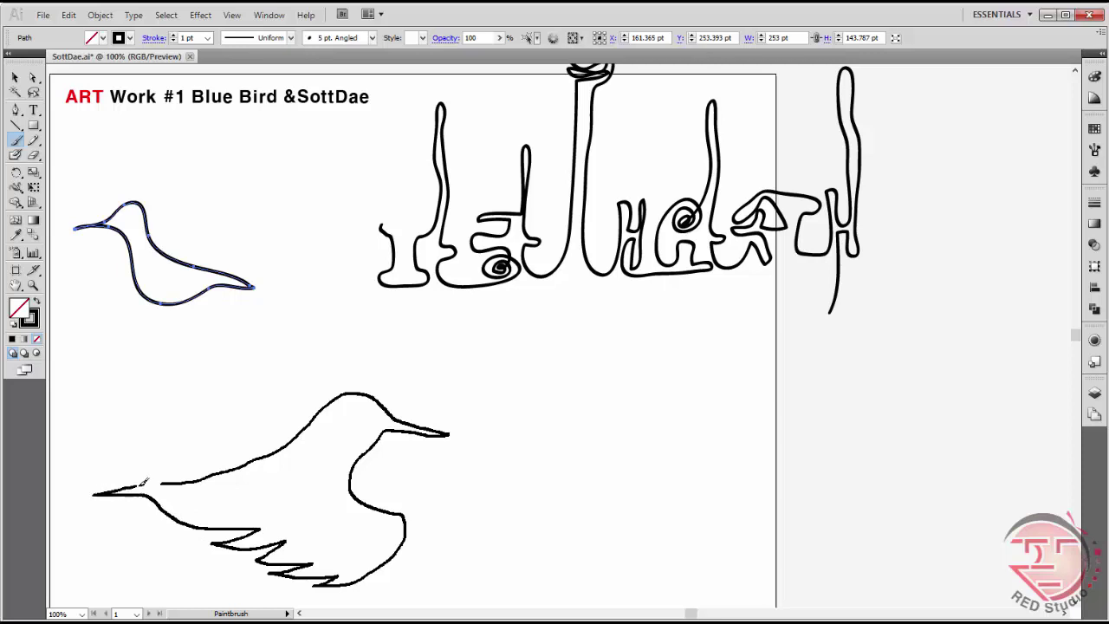
key("ctrl+shift+a")
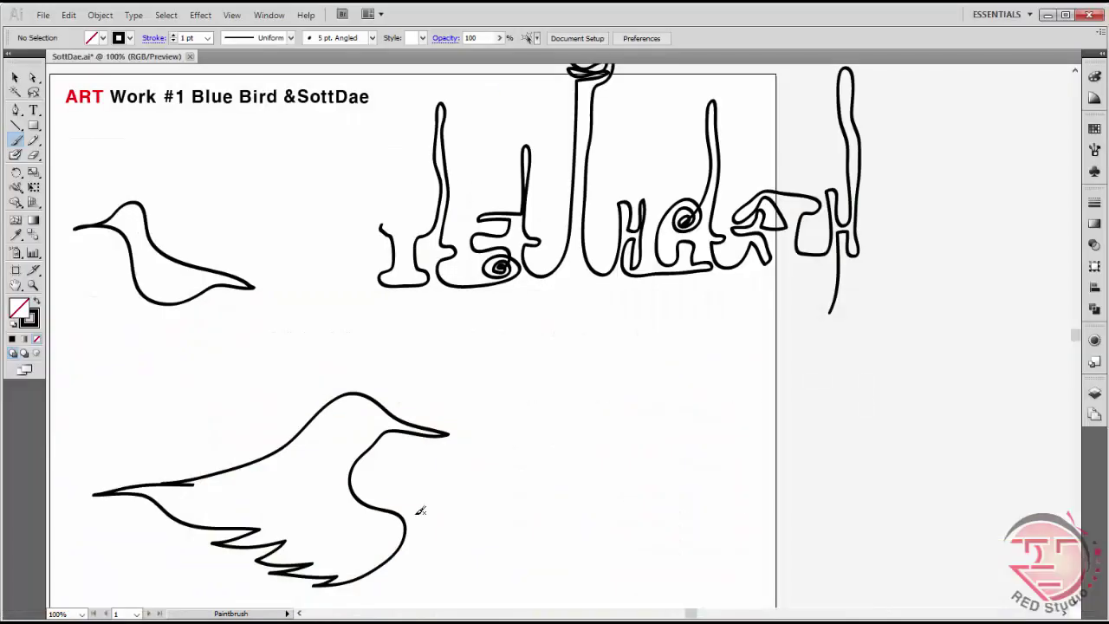
left_click_drag(403, 512, 457, 554)
left_click_drag(458, 554, 418, 566)
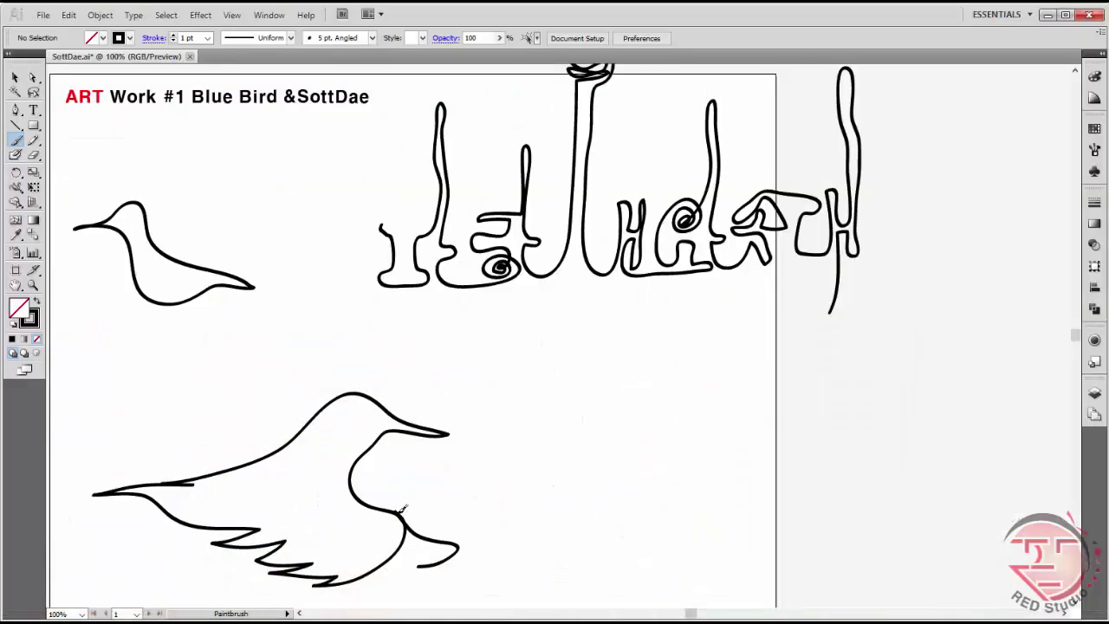
mouse_move(402, 511)
left_mouse_down()
mouse_move(498, 556)
mouse_move(463, 575)
mouse_move(385, 551)
mouse_move(354, 583)
mouse_move(316, 584)
mouse_move(296, 555)
left_mouse_up()
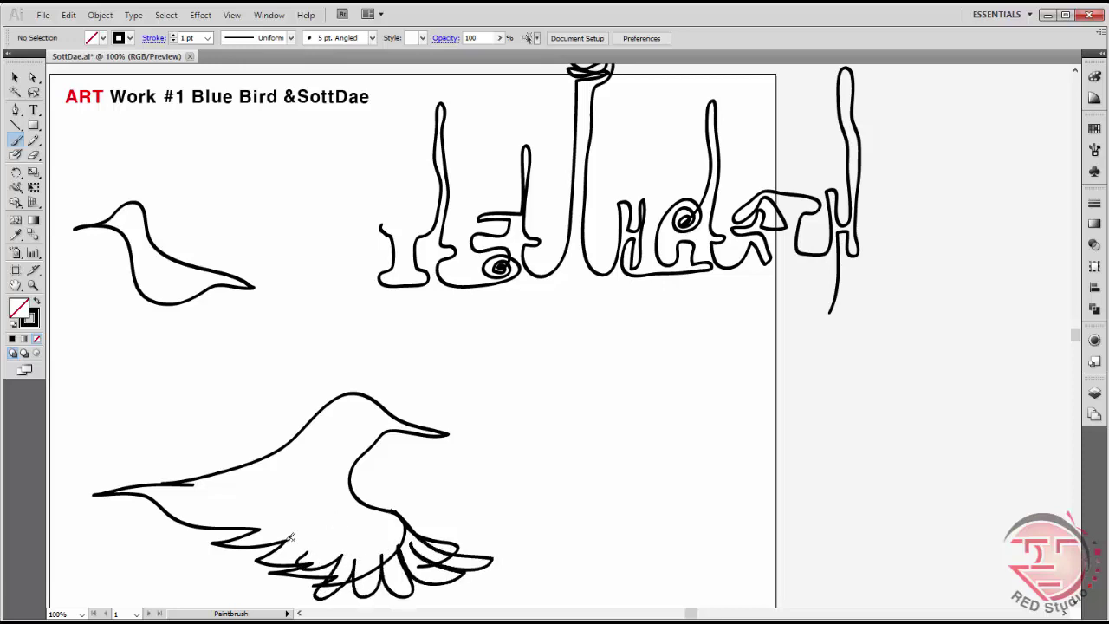
key("v")
left_click(429, 574)
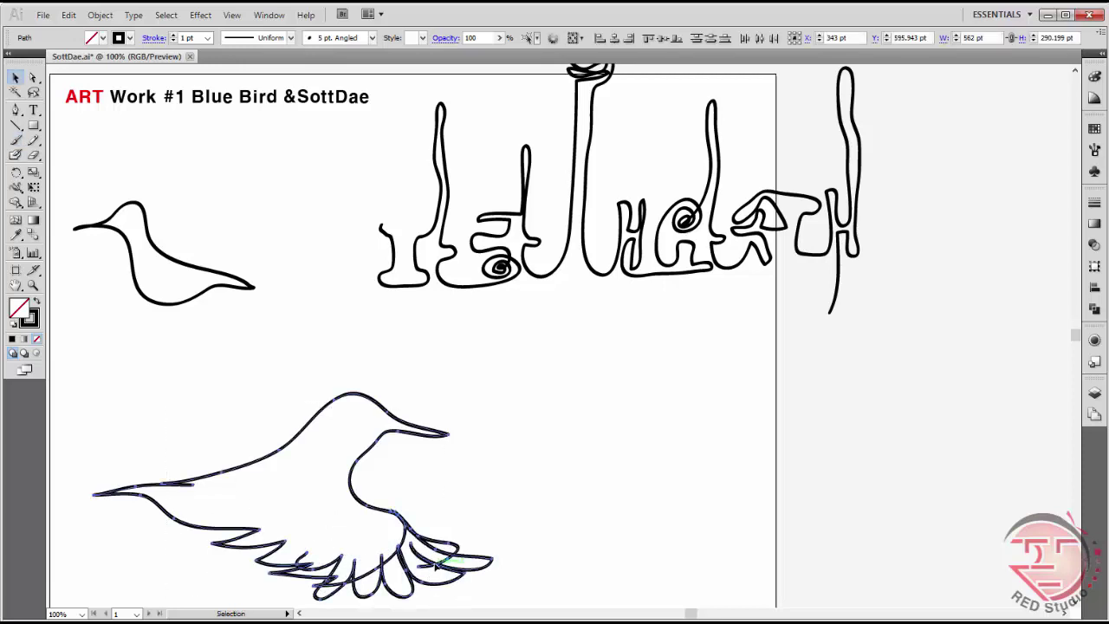
key("Delete")
- Paint a right-facing flying bird with spread wing feathers, about 433 by 248 pt, and move it directly below the first bird
key("b")
mouse_move(197, 450)
left_mouse_down()
mouse_move(280, 429)
mouse_move(342, 390)
mouse_move(411, 415)
mouse_move(377, 421)
mouse_move(351, 445)
mouse_move(443, 523)
mouse_move(387, 502)
mouse_move(416, 526)
mouse_move(384, 522)
mouse_move(391, 539)
mouse_move(366, 526)
mouse_move(349, 550)
mouse_move(342, 532)
mouse_move(295, 556)
mouse_move(316, 515)
mouse_move(259, 525)
mouse_move(286, 503)
mouse_move(281, 482)
mouse_move(144, 449)
left_mouse_up()
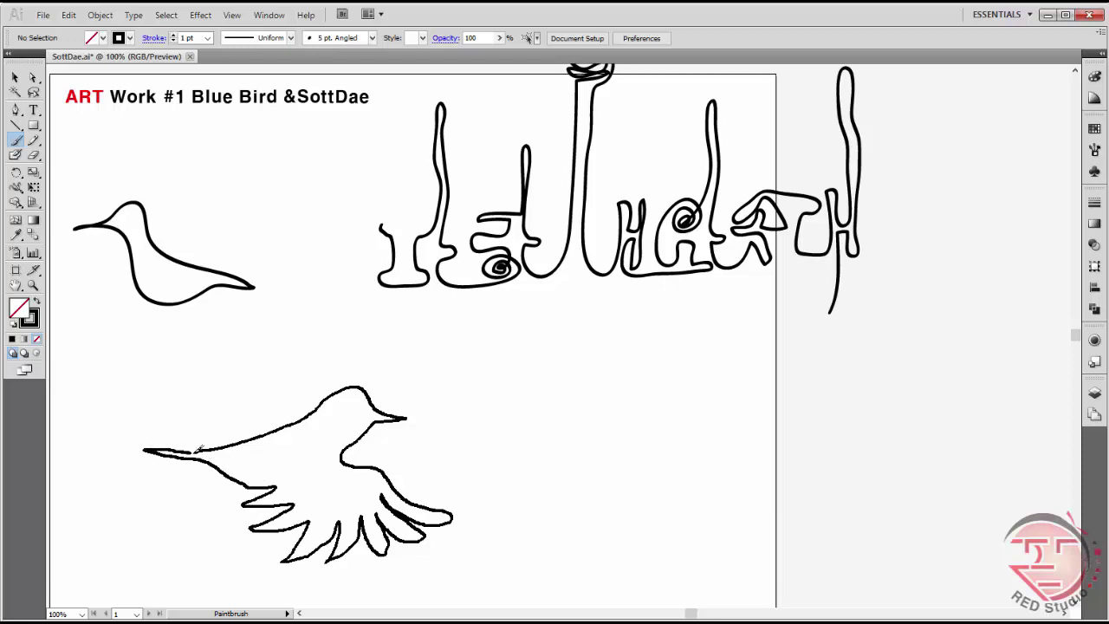
key("v")
left_click(373, 427)
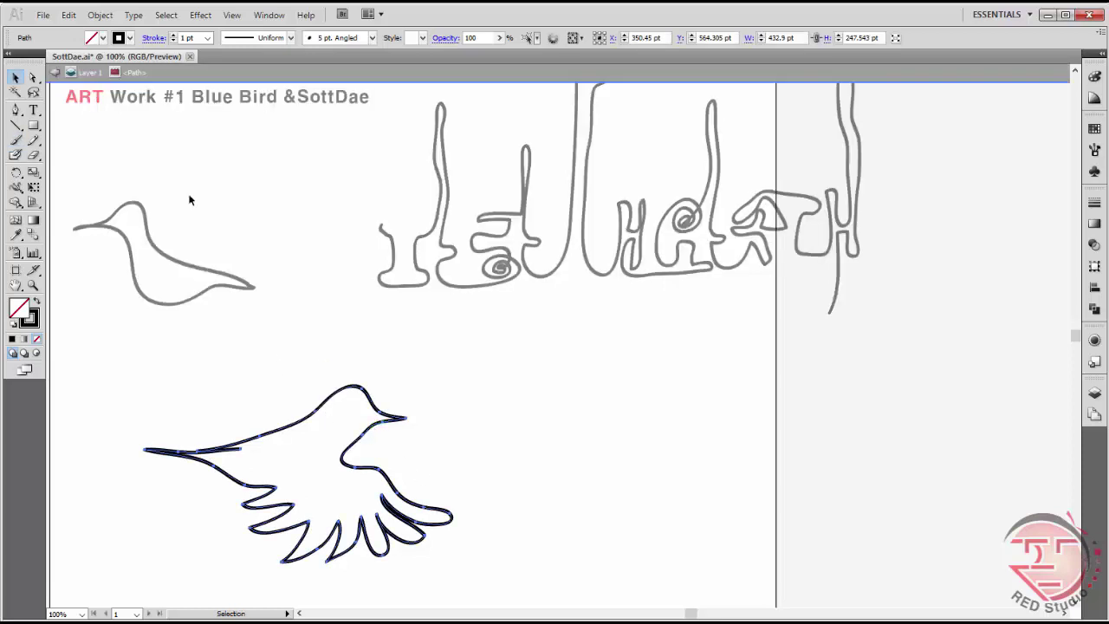
left_click_drag(243, 448, 204, 344)
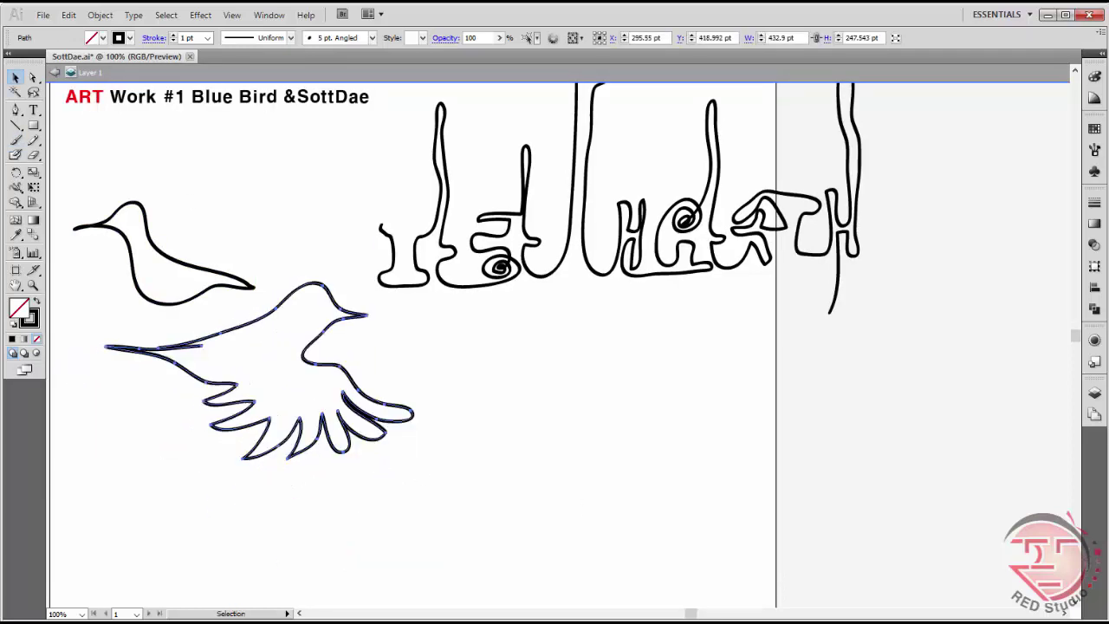
- Check the kingfisher photos in the browser, and try to start a third bird in Illustrator beside the flying one
key("alt+Tab")
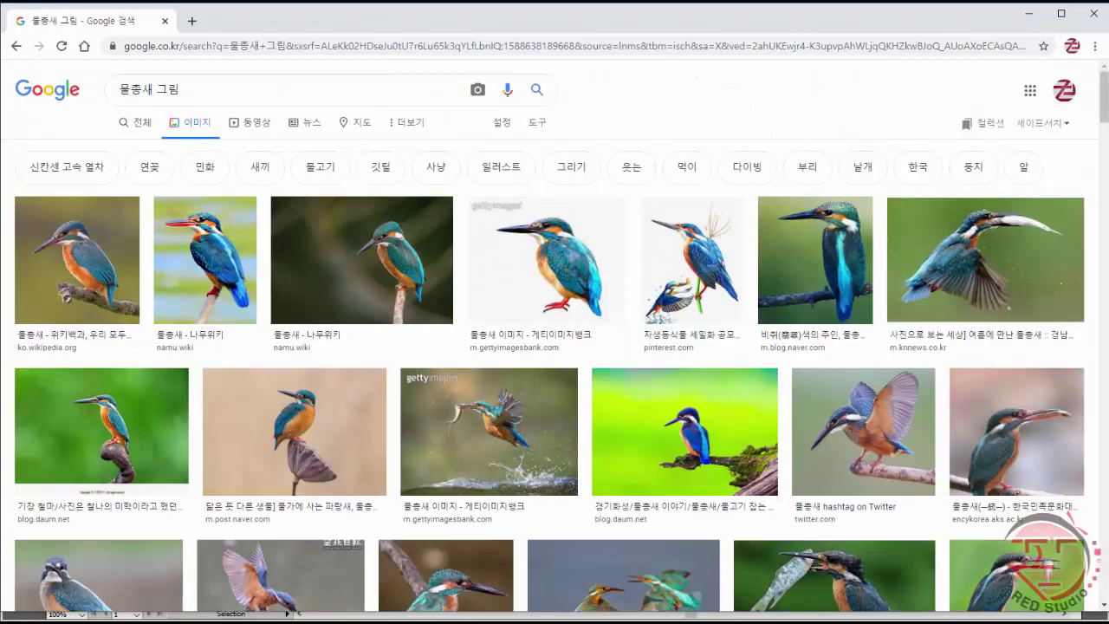
key("alt+Tab")
key("b")
mouse_move(508, 414)
left_mouse_down()
mouse_move(581, 402)
mouse_move(612, 448)
mouse_move(542, 523)
mouse_move(446, 528)
mouse_move(409, 491)
mouse_move(462, 494)
mouse_move(556, 416)
left_mouse_up()
key("ctrl+shift+a")
key("alt+Tab")
key("alt+Tab")
key("ctrl+z")
key("ctrl+z")
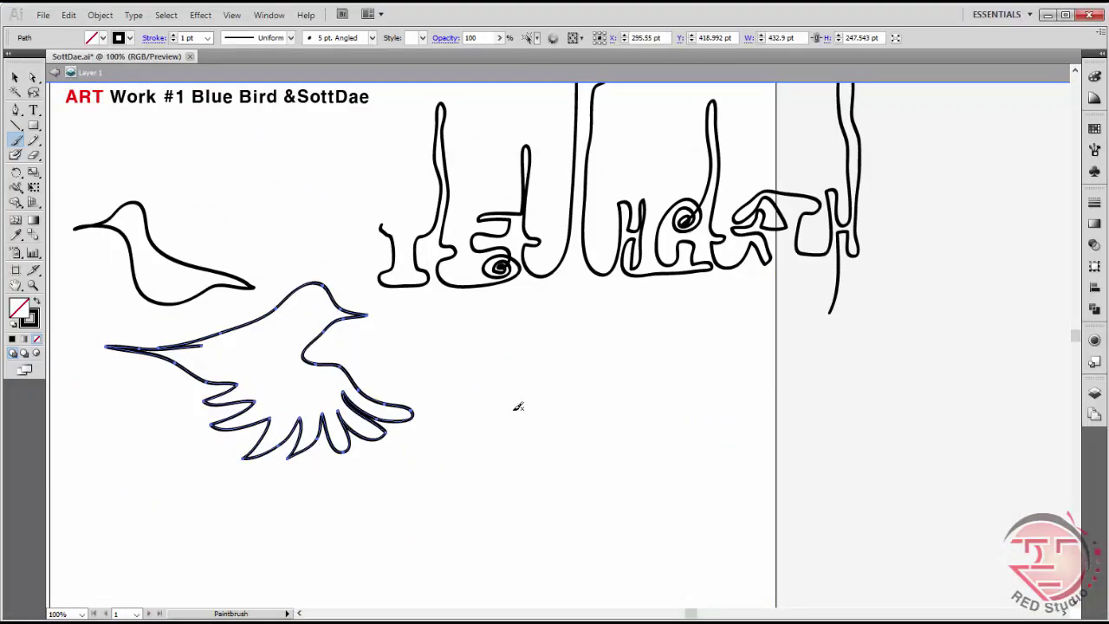
- Paint a left-facing bird with folded wings and a pointed tail, about 314 by 241 pt, and move it just below the lettering
mouse_move(512, 410)
left_mouse_down()
mouse_move(603, 388)
mouse_move(621, 470)
mouse_move(533, 537)
mouse_move(412, 556)
mouse_move(467, 525)
mouse_move(517, 431)
mouse_move(558, 427)
mouse_move(566, 413)
mouse_move(530, 409)
left_mouse_up()
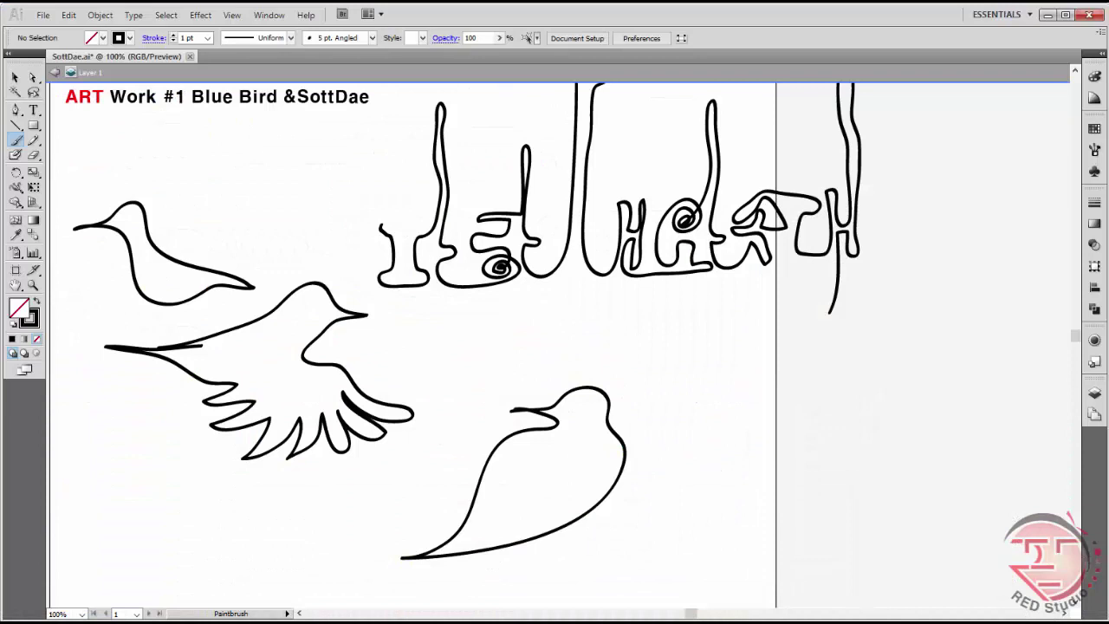
key("v")
left_click_drag(623, 503, 637, 397)
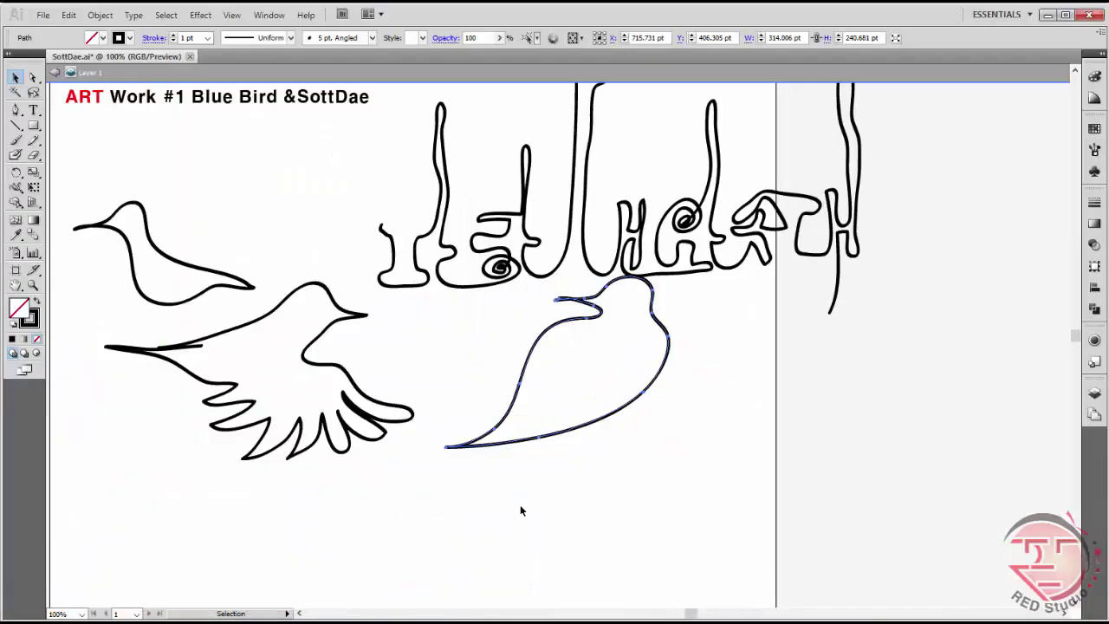
- Try to paint a left-facing bird with a raised feathered wing at the artboard's lower edge, checking the kingfisher photos for its second wing
left_click_drag(519, 508, 644, 347)
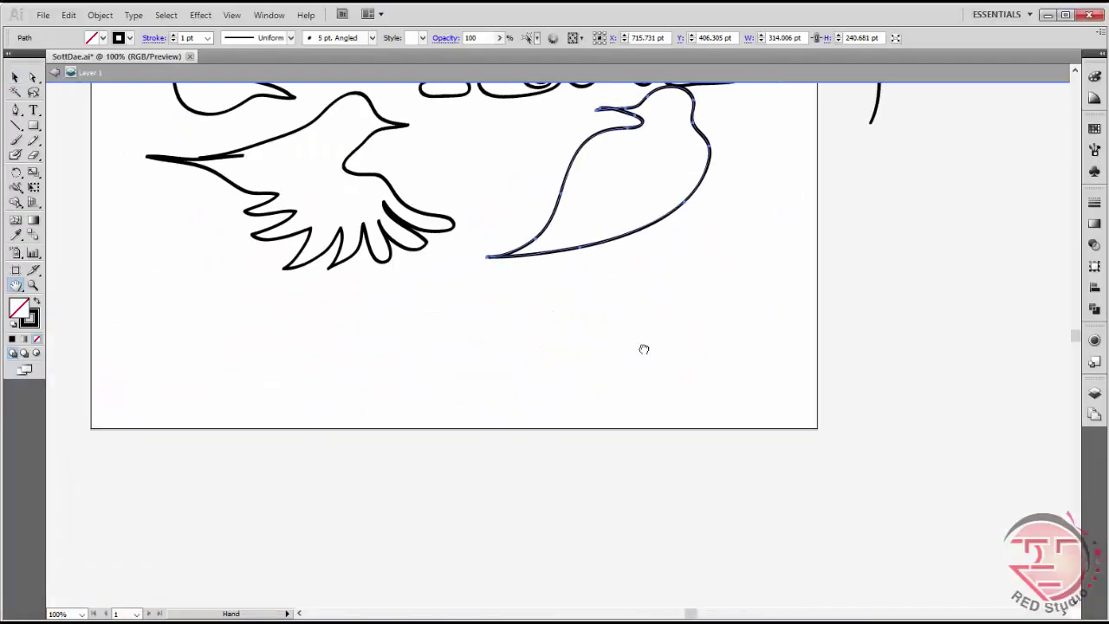
key("b")
mouse_move(236, 449)
left_mouse_down()
mouse_move(441, 351)
mouse_move(444, 414)
mouse_move(420, 458)
mouse_move(479, 477)
mouse_move(439, 495)
mouse_move(343, 488)
mouse_move(303, 433)
mouse_move(260, 444)
left_mouse_up()
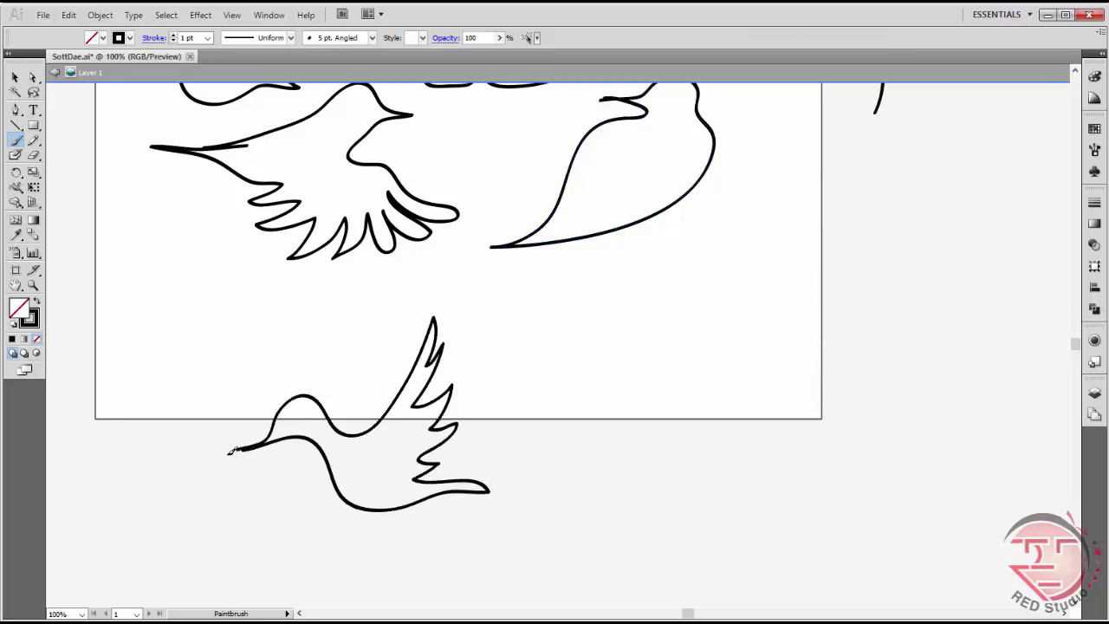
key("alt+Tab")
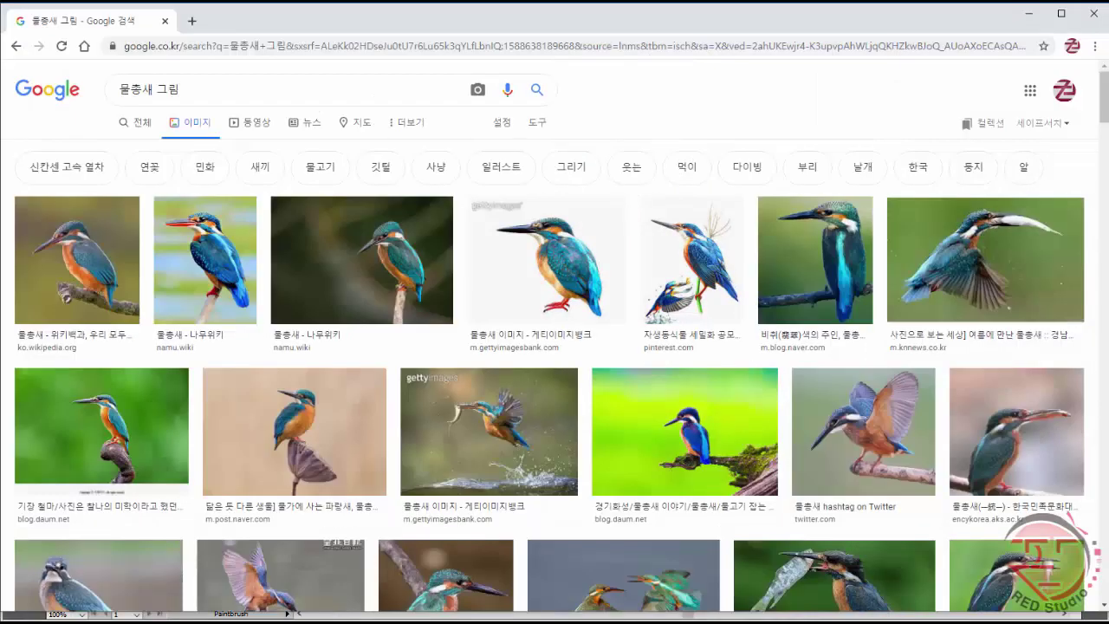
key("alt+Tab")
mouse_move(333, 421)
left_mouse_down()
mouse_move(361, 361)
mouse_move(393, 335)
mouse_move(392, 379)
left_mouse_up()
key("ctrl+z")
key("ctrl+z")
key("ctrl+z")
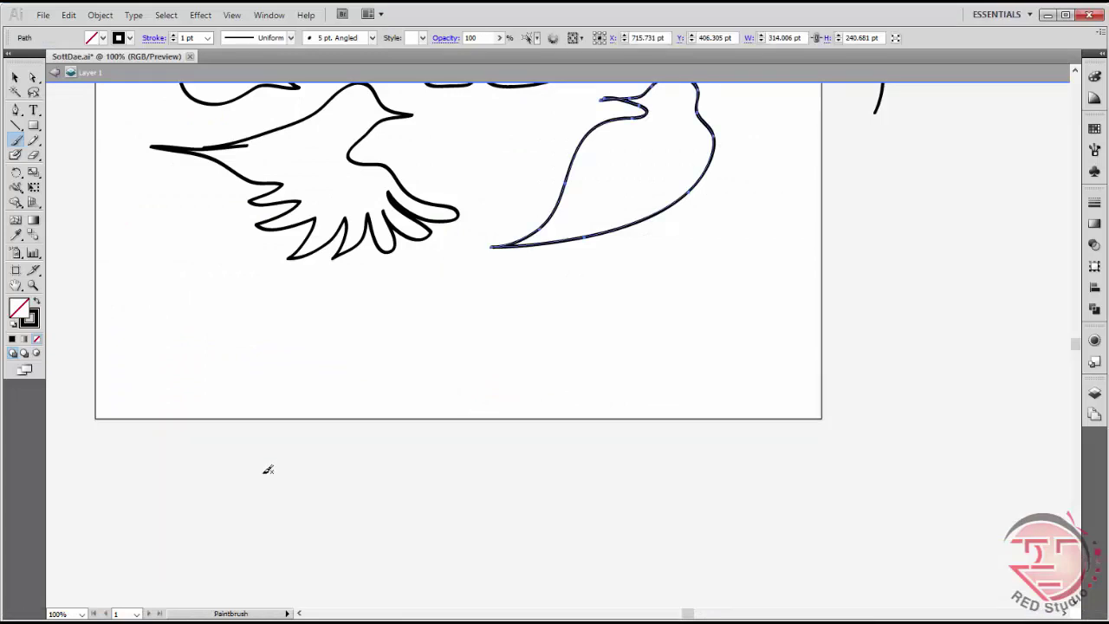
- Try to repaint the left-facing flying bird with two raised feathered wings and reworked tail strokes
mouse_move(254, 484)
left_mouse_down()
mouse_move(290, 441)
mouse_move(322, 437)
mouse_move(366, 467)
mouse_move(430, 457)
mouse_move(477, 372)
mouse_move(497, 453)
mouse_move(464, 503)
mouse_move(515, 496)
mouse_move(425, 534)
mouse_move(389, 535)
mouse_move(326, 465)
mouse_move(251, 488)
left_mouse_up()
mouse_move(357, 463)
left_mouse_down()
mouse_move(391, 374)
mouse_move(403, 420)
mouse_move(446, 439)
left_mouse_up()
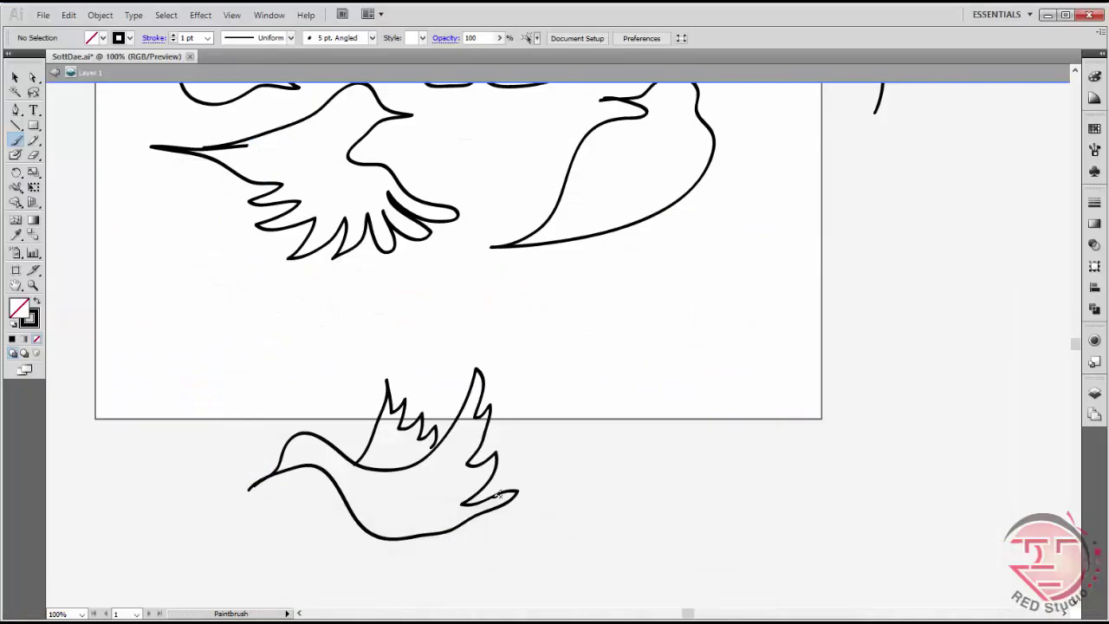
mouse_move(468, 501)
left_mouse_down()
mouse_move(544, 522)
mouse_move(559, 510)
mouse_move(468, 518)
left_mouse_up()
key("ctrl+z")
key("ctrl+z")
key("ctrl+z")
key("ctrl+z")
key("ctrl+z")
key("ctrl+z")
key("ctrl+z")
key("ctrl+z")
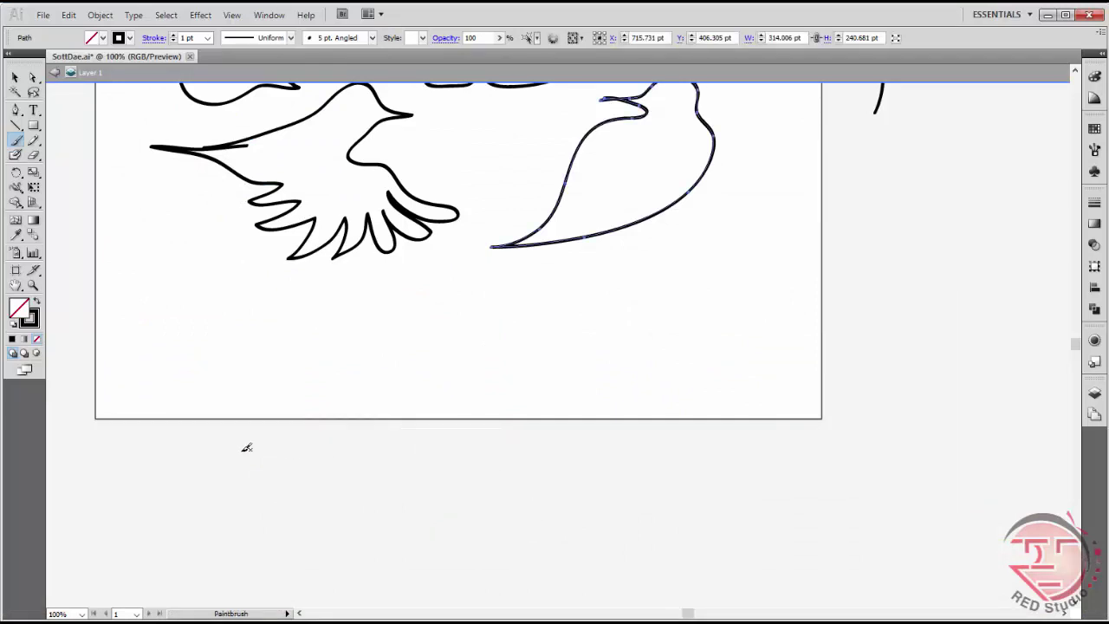
- Try the left-facing flying bird with a split feathered tail and a second raised wing, and compare it with the kingfisher photos
mouse_move(250, 472)
left_mouse_down()
mouse_move(297, 423)
mouse_move(337, 443)
mouse_move(419, 423)
mouse_move(453, 382)
mouse_move(463, 398)
mouse_move(444, 479)
mouse_move(480, 488)
mouse_move(469, 507)
mouse_move(441, 494)
mouse_move(346, 508)
mouse_move(316, 454)
mouse_move(296, 449)
mouse_move(239, 475)
left_mouse_up()
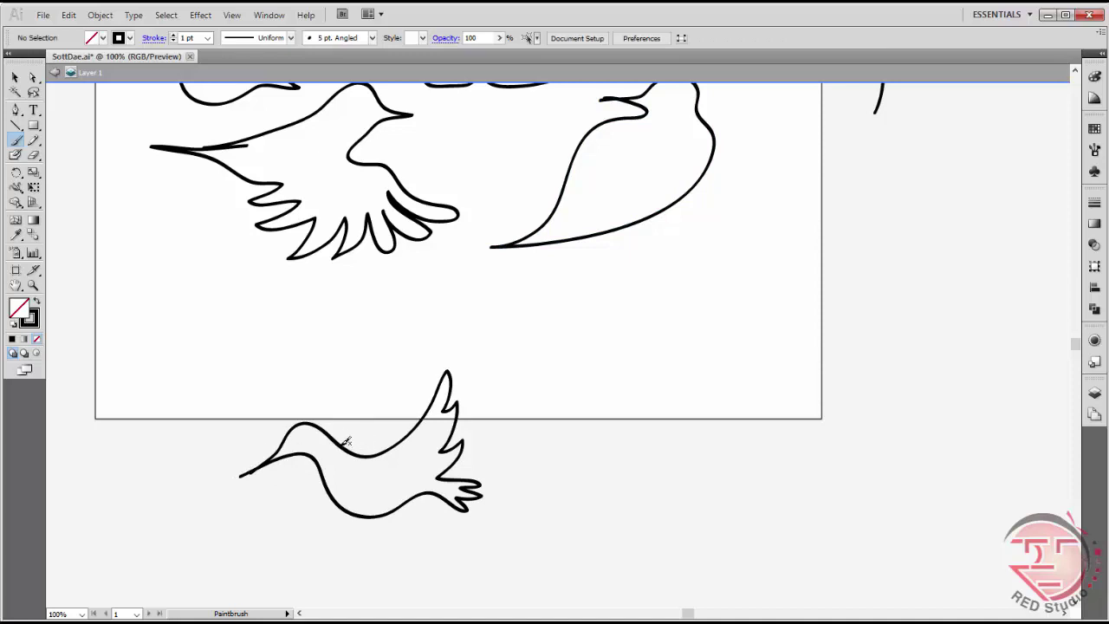
mouse_move(345, 443)
left_mouse_down()
mouse_move(369, 372)
mouse_move(374, 398)
mouse_move(386, 387)
mouse_move(376, 414)
mouse_move(403, 404)
mouse_move(397, 440)
left_mouse_up()
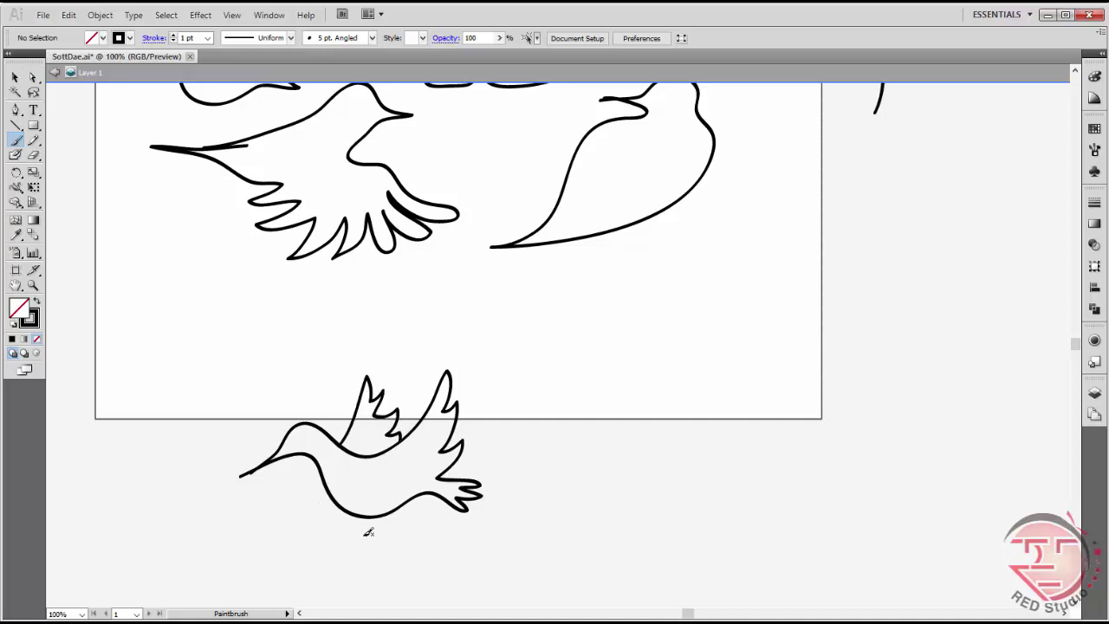
key("alt+Tab")
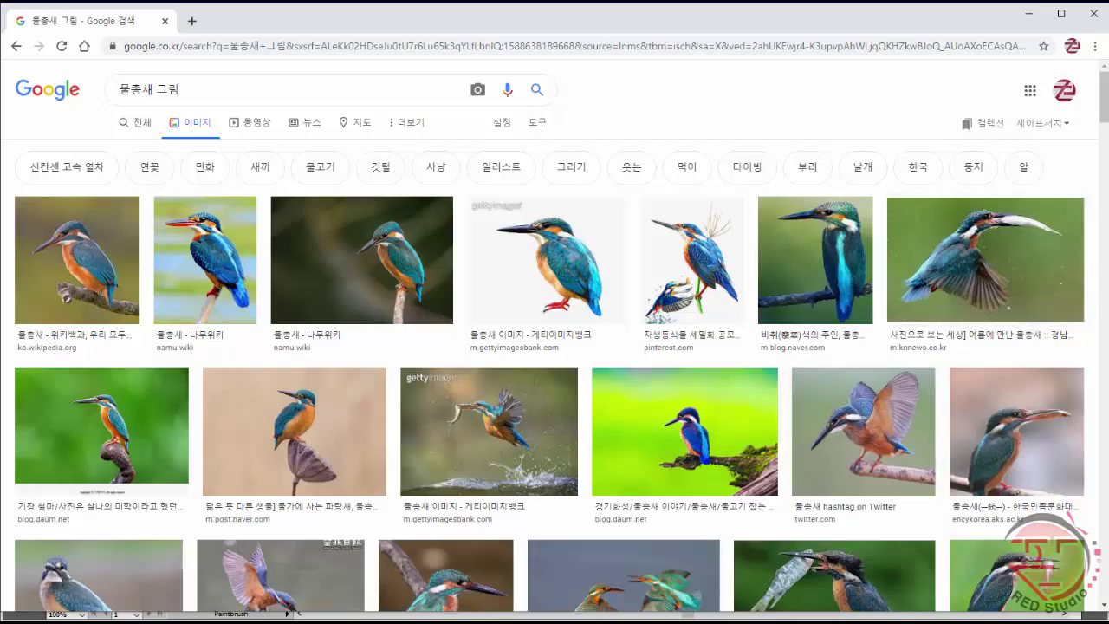
key("alt+Tab")
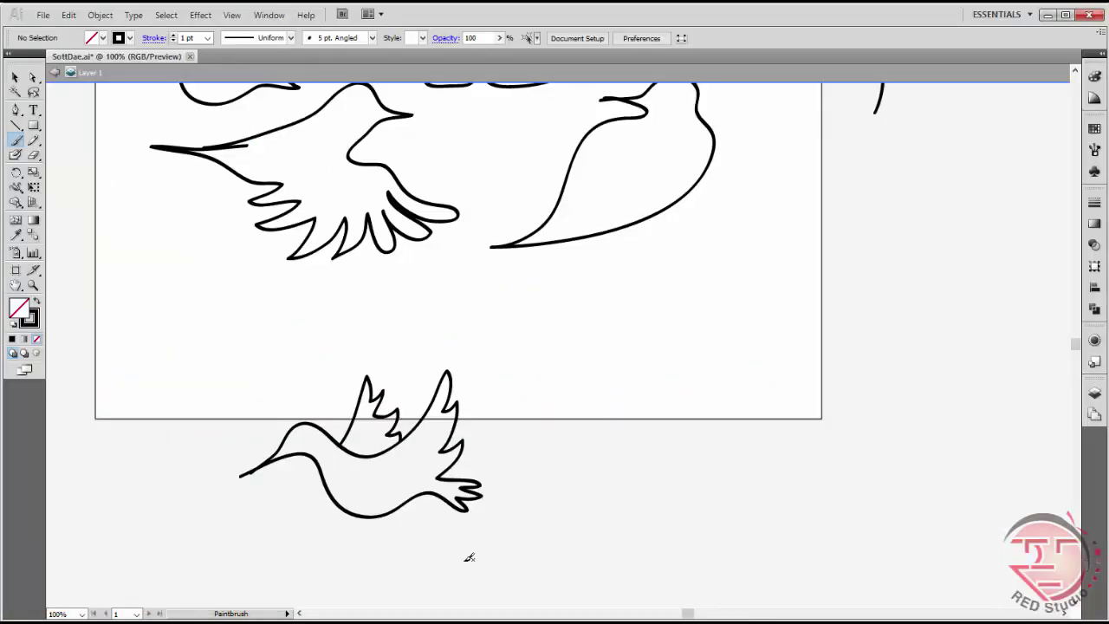
key("ctrl+z")
key("ctrl+z")
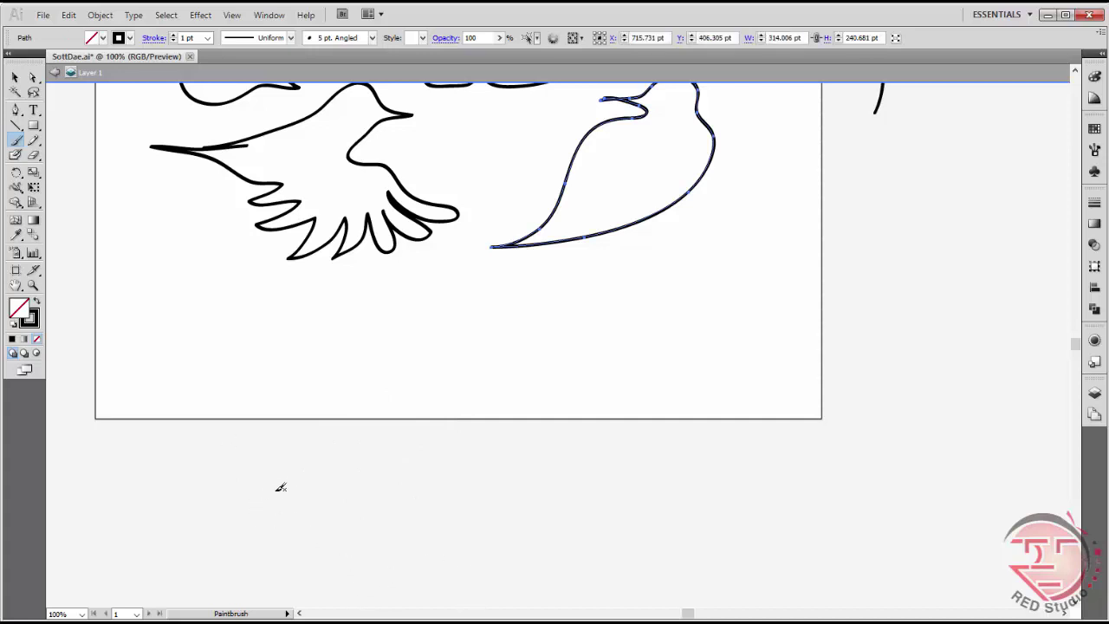
- Paint a more compact left-facing flying bird with an upright feathered wing, a split tail and a narrow second wing behind
mouse_move(275, 489)
left_mouse_down()
mouse_move(305, 429)
mouse_move(322, 429)
mouse_move(336, 463)
mouse_move(348, 463)
mouse_move(378, 363)
mouse_move(384, 415)
mouse_move(410, 390)
mouse_move(392, 438)
mouse_move(427, 427)
mouse_move(398, 465)
mouse_move(426, 465)
mouse_move(403, 483)
mouse_move(461, 493)
mouse_move(434, 491)
mouse_move(458, 502)
mouse_move(427, 505)
mouse_move(446, 518)
mouse_move(407, 499)
mouse_move(348, 522)
mouse_move(313, 456)
left_mouse_up()
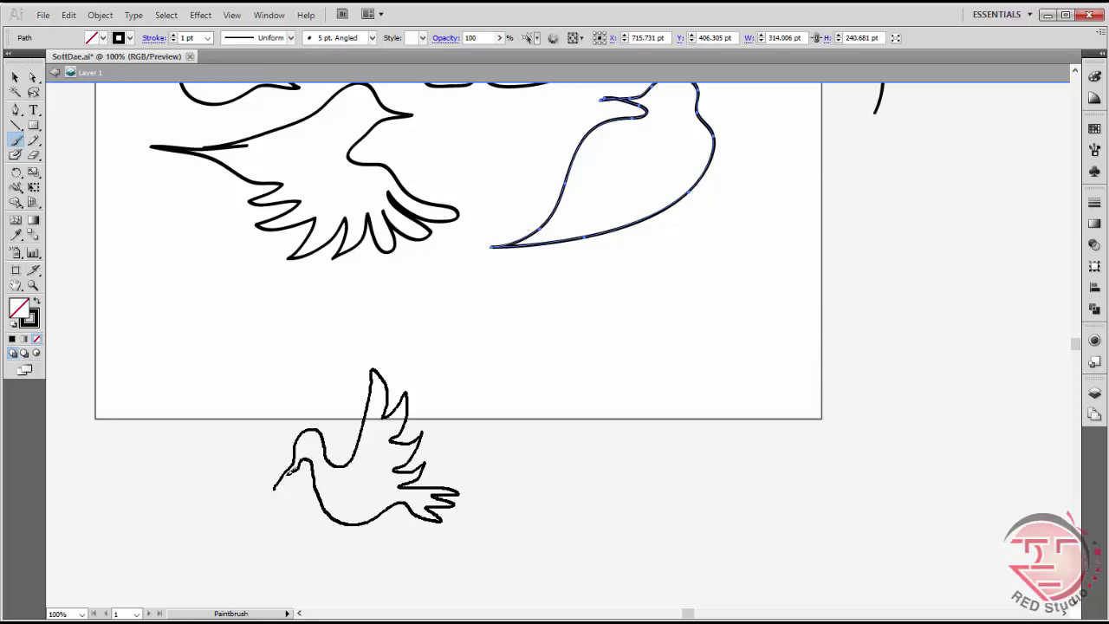
left_click_drag(275, 488, 276, 491)
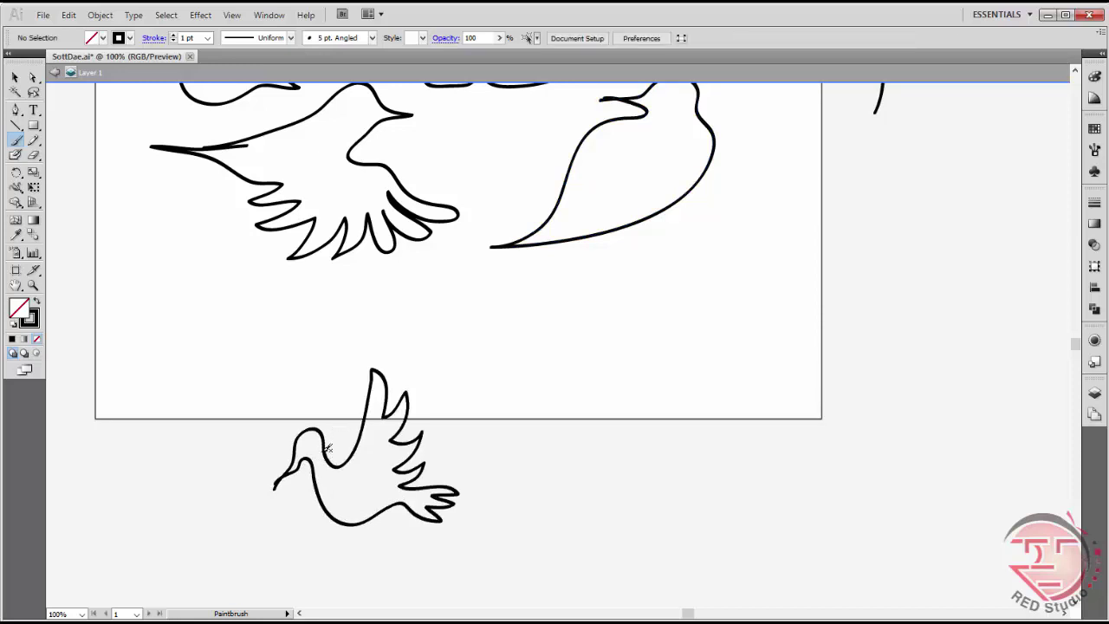
mouse_move(332, 448)
left_mouse_down()
mouse_move(348, 376)
mouse_move(362, 440)
left_mouse_up()
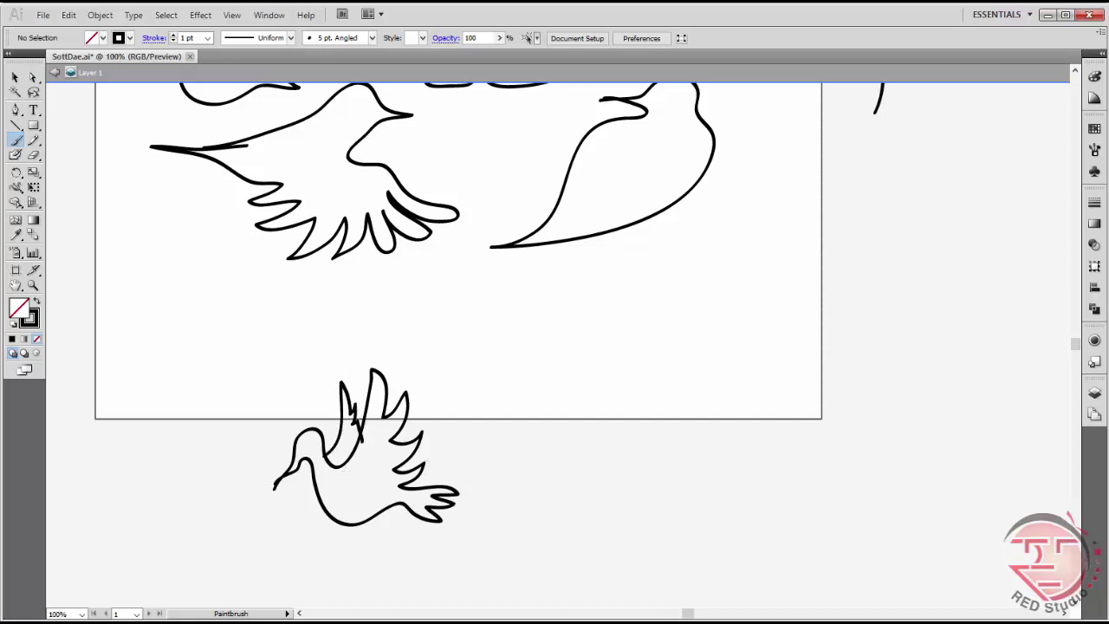
- Browse more kingfisher photos, and move all strokes of the two-winged bird off the artboard, beside its right edge
key("alt+Tab")
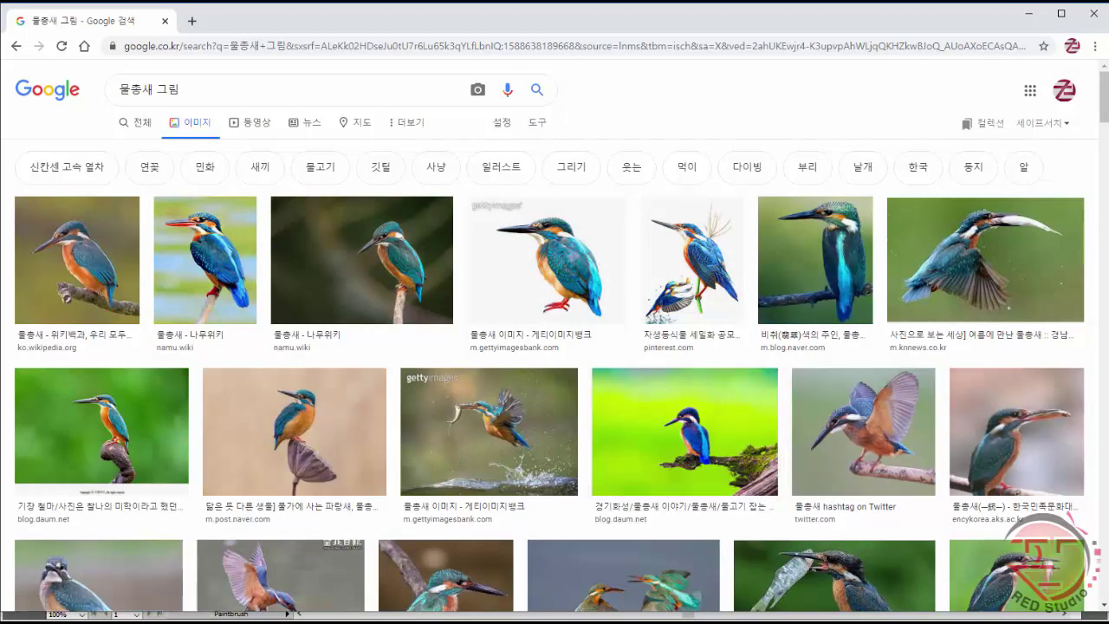
left_click_drag(1105, 107, 1104, 130)
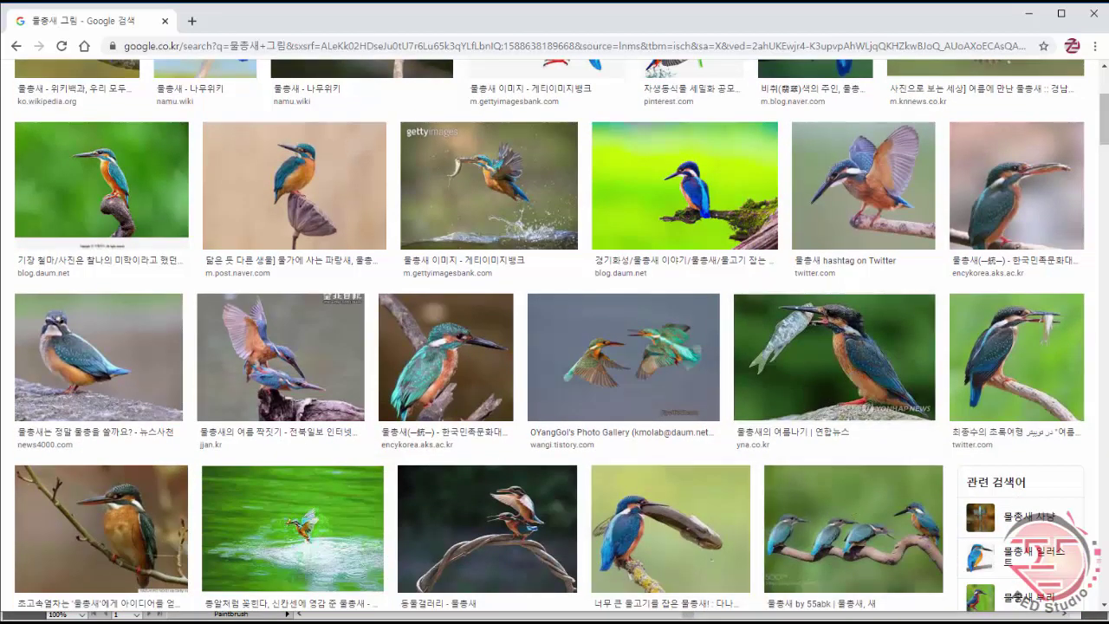
key("alt+Tab")
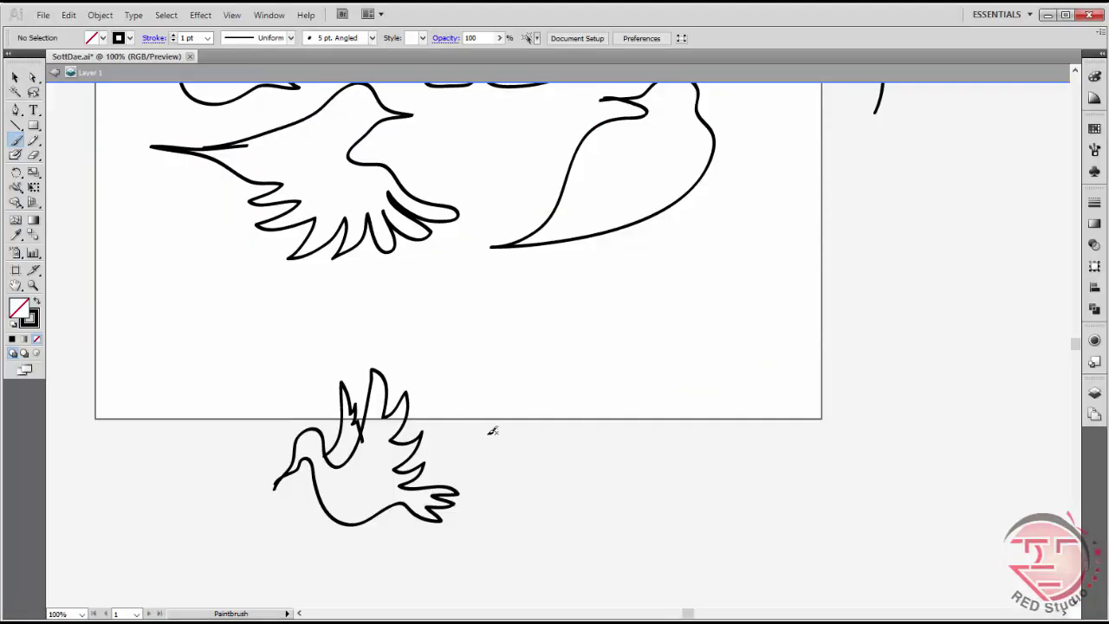
key("v")
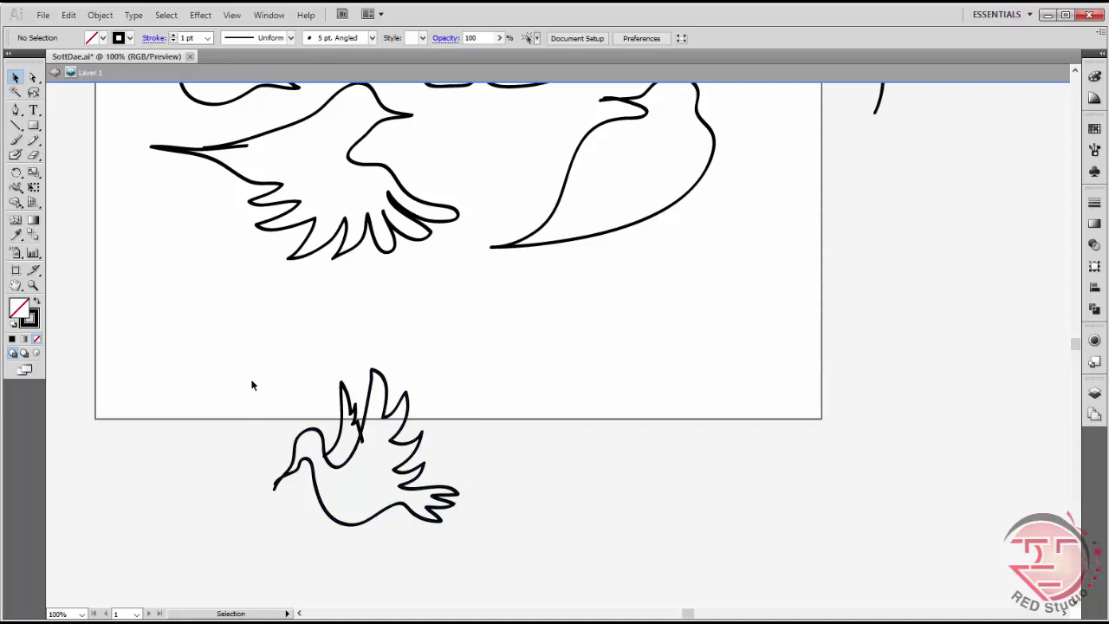
left_click_drag(250, 381, 441, 577)
left_click_drag(404, 507, 964, 249)
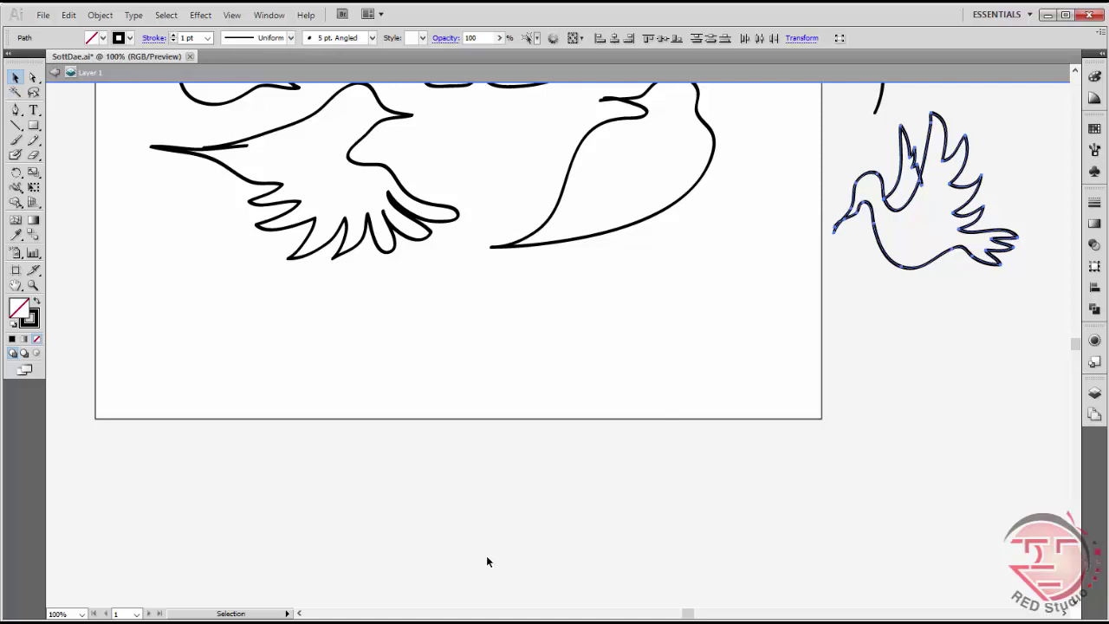
- Try a right-facing bird outline with a bowed head and rounded belly across the artboard's lower edge, and undo it
key("b")
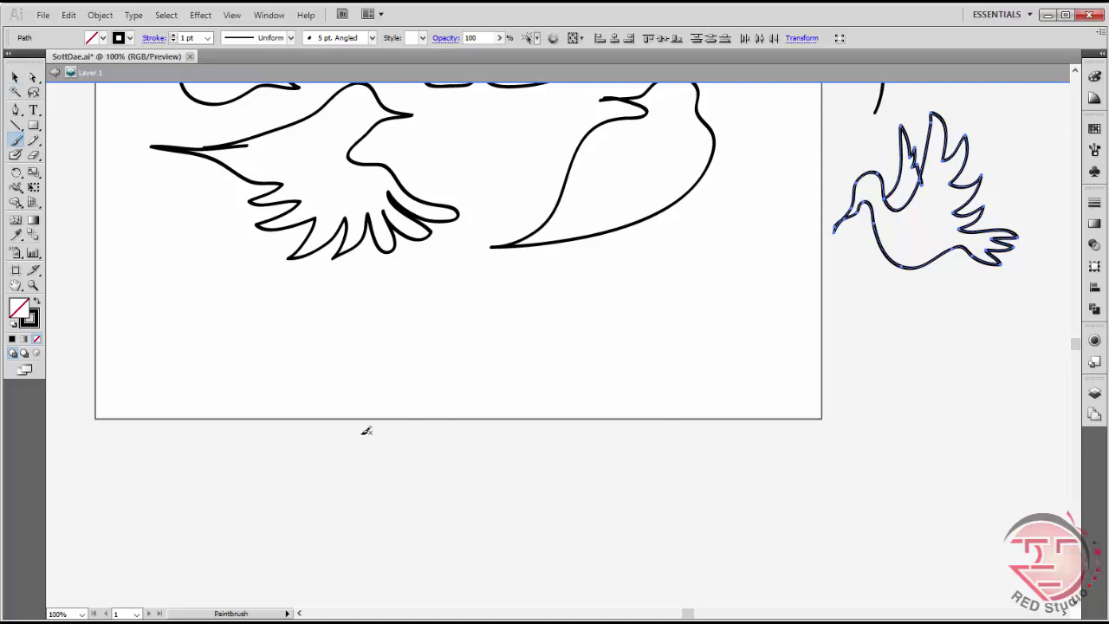
mouse_move(285, 438)
left_mouse_down()
mouse_move(428, 348)
mouse_move(460, 366)
mouse_move(461, 435)
left_mouse_up()
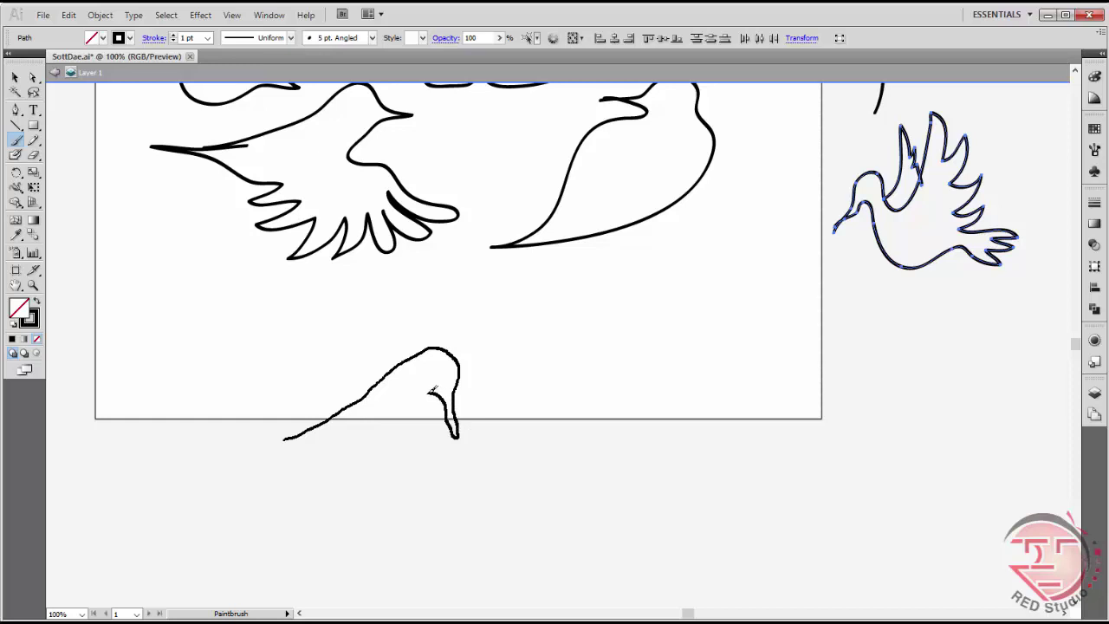
left_click_drag(431, 401, 435, 417)
mouse_move(378, 468)
left_mouse_down()
mouse_move(303, 441)
mouse_move(265, 447)
left_mouse_up()
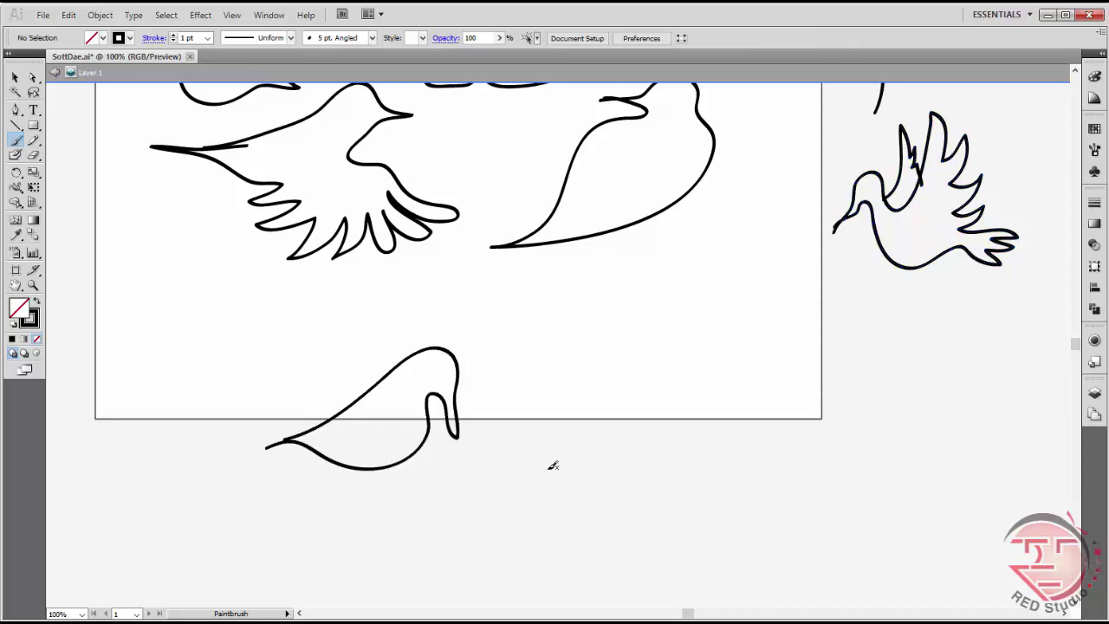
key("ctrl+z")
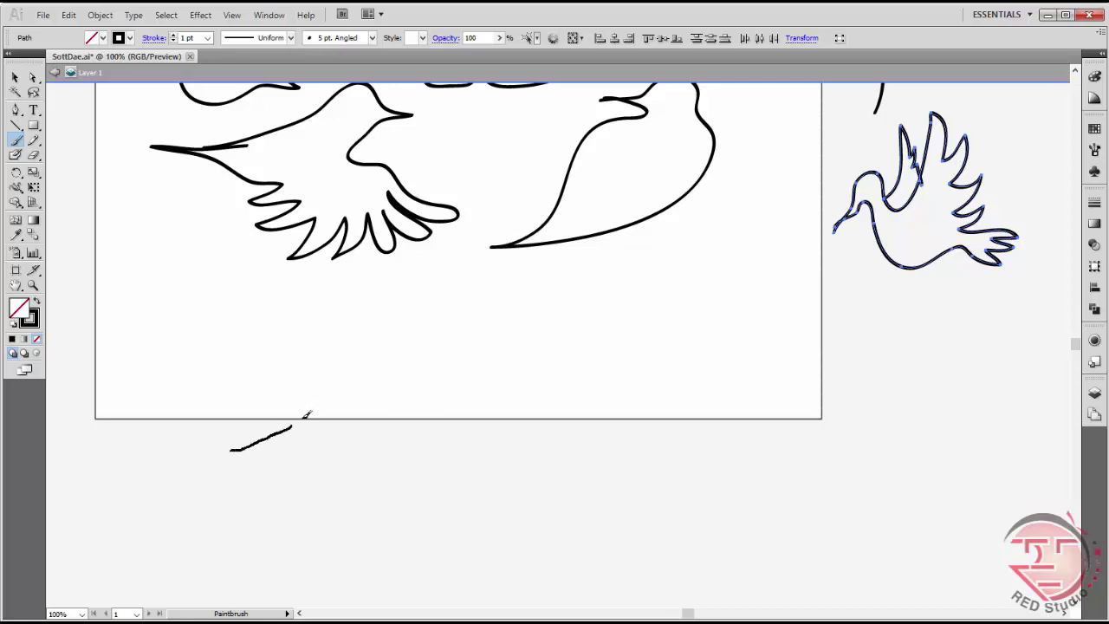
- Try painting a long-bodied bird feeding a round open-beaked chick, with a wide curved nest beneath them
mouse_move(332, 397)
left_mouse_down()
mouse_move(408, 387)
mouse_move(465, 353)
mouse_move(511, 407)
left_mouse_up()
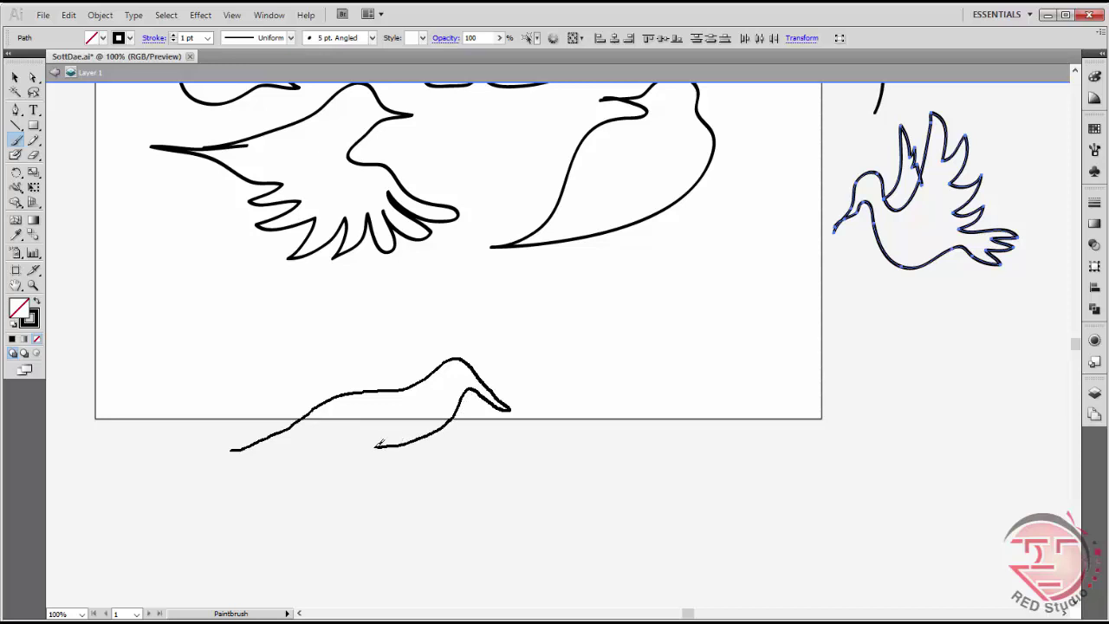
mouse_move(378, 443)
left_mouse_down()
mouse_move(292, 426)
mouse_move(235, 461)
left_mouse_up()
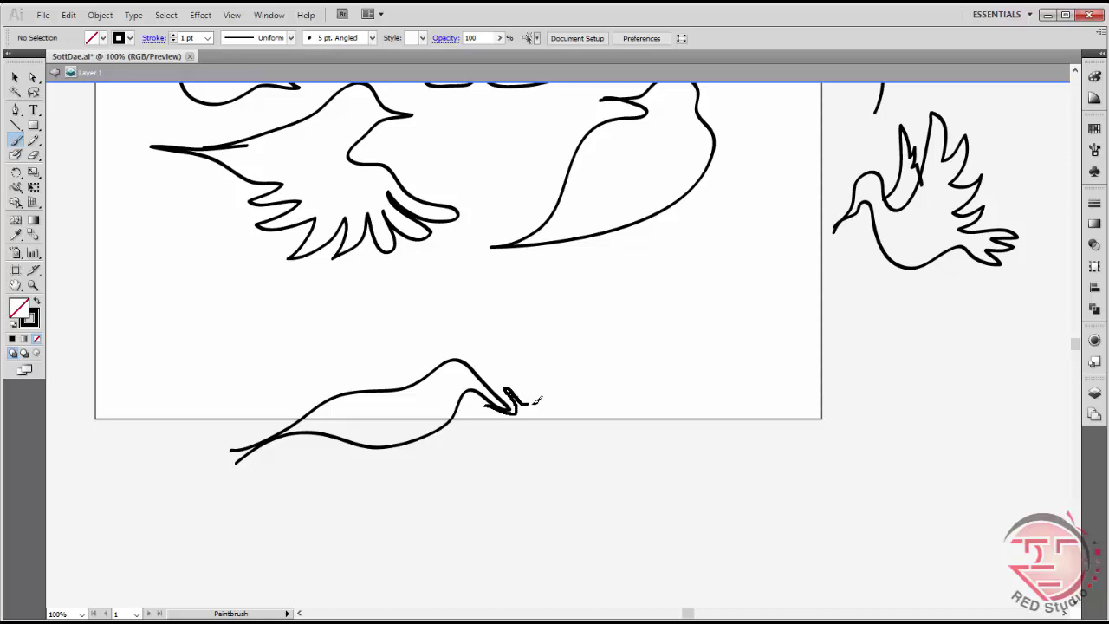
mouse_move(555, 403)
left_mouse_down()
mouse_move(603, 449)
mouse_move(599, 473)
left_mouse_up()
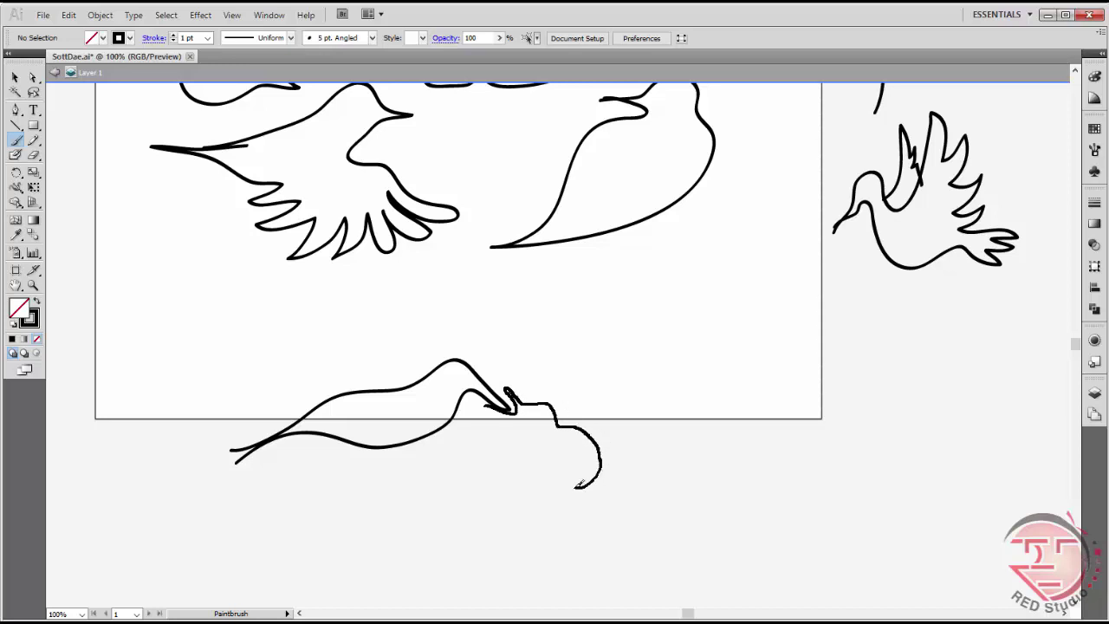
mouse_move(548, 474)
left_mouse_down()
mouse_move(539, 433)
mouse_move(491, 404)
left_mouse_up()
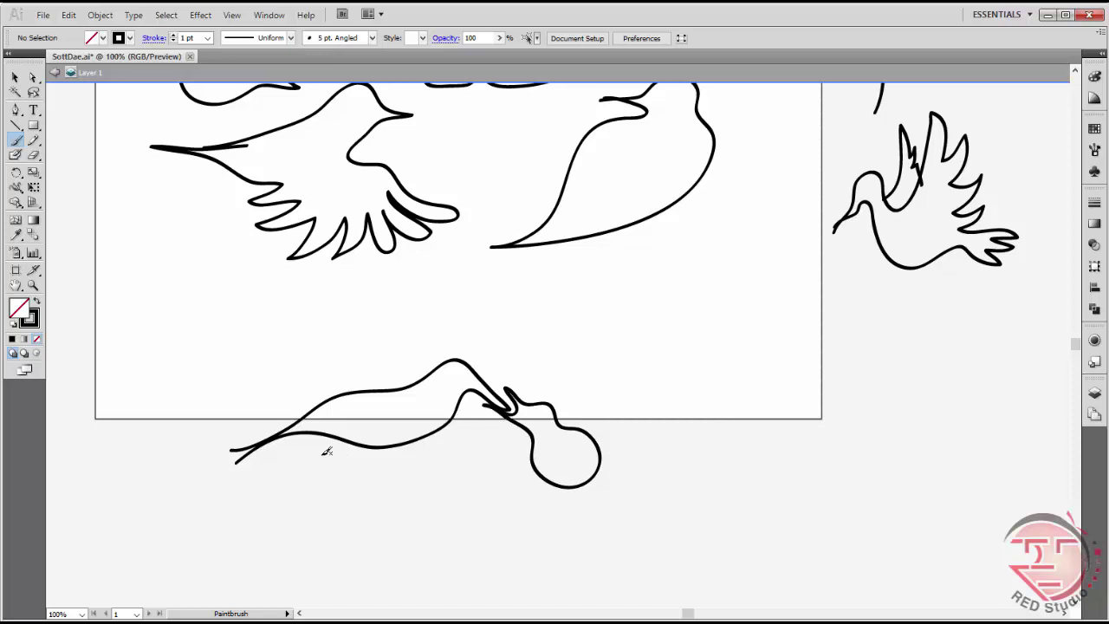
mouse_move(357, 445)
left_mouse_down()
mouse_move(333, 462)
mouse_move(337, 448)
mouse_move(360, 444)
mouse_move(444, 469)
mouse_move(535, 464)
mouse_move(638, 420)
mouse_move(672, 425)
mouse_move(609, 488)
mouse_move(487, 510)
mouse_move(331, 430)
left_mouse_up()
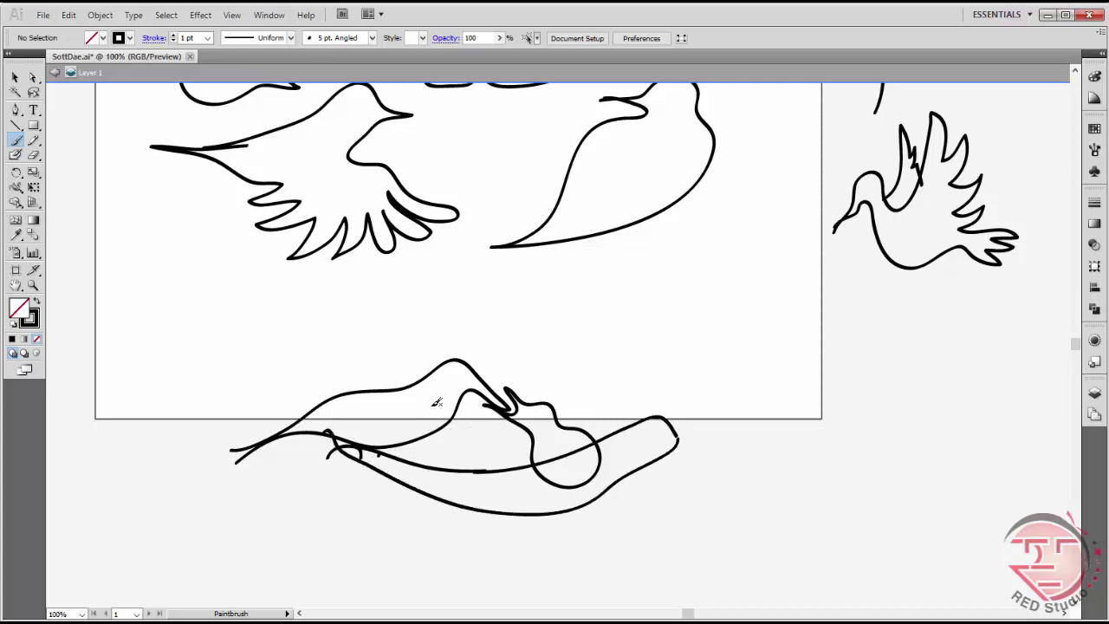
- Delete all strokes of the long-bodied bird, chick and nest sketch below the artboard
key("v")
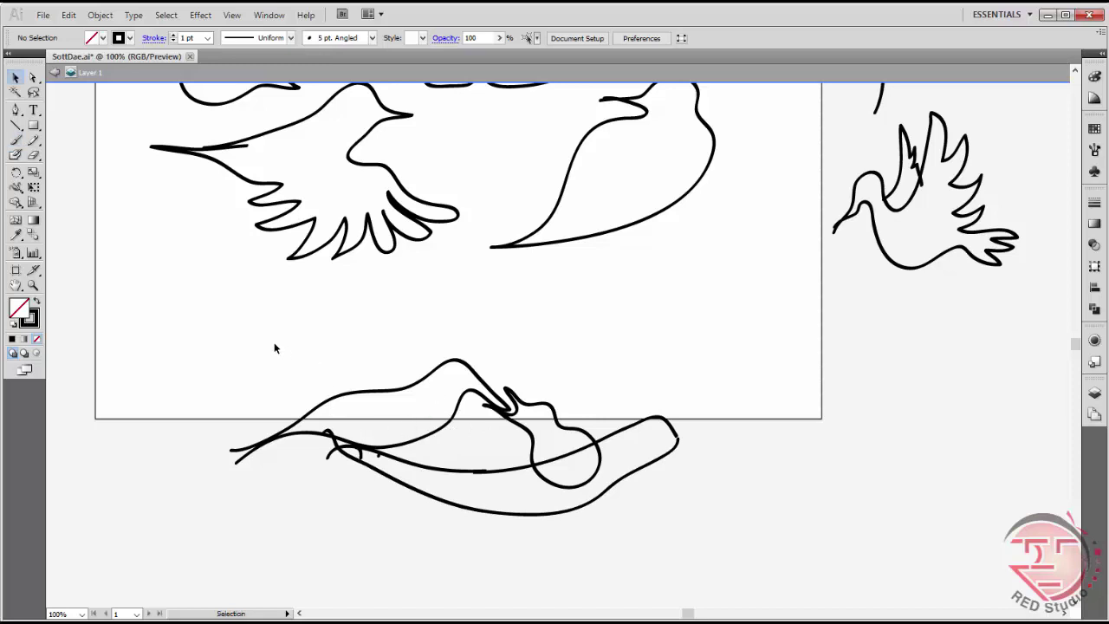
mouse_move(196, 325)
left_mouse_down()
mouse_move(781, 598)
mouse_move(787, 575)
left_mouse_up()
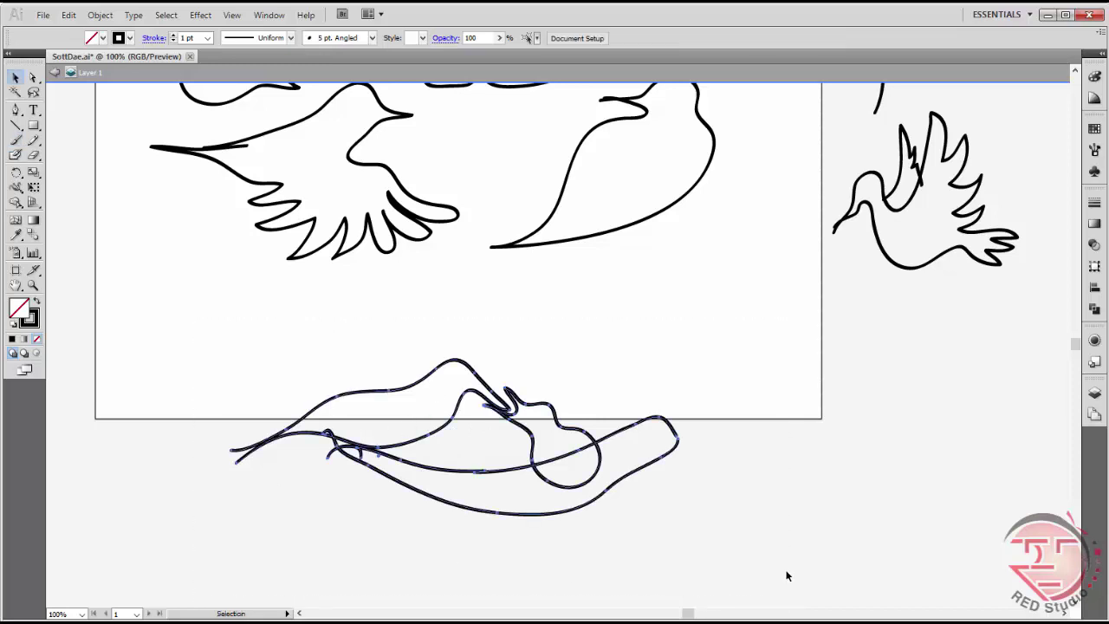
key("Delete")
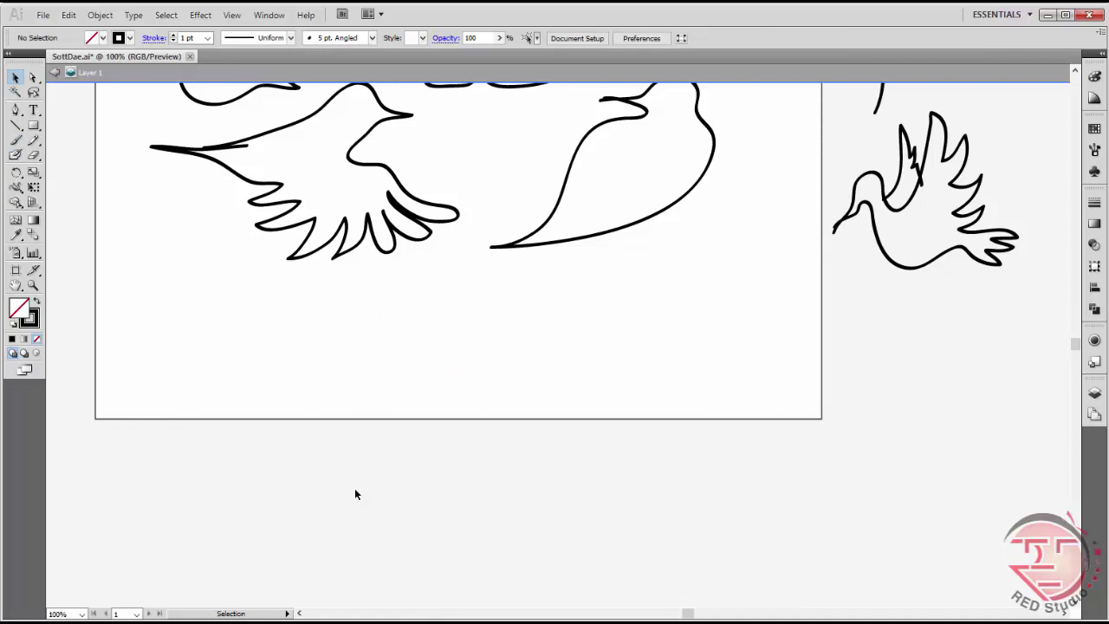
key("b")
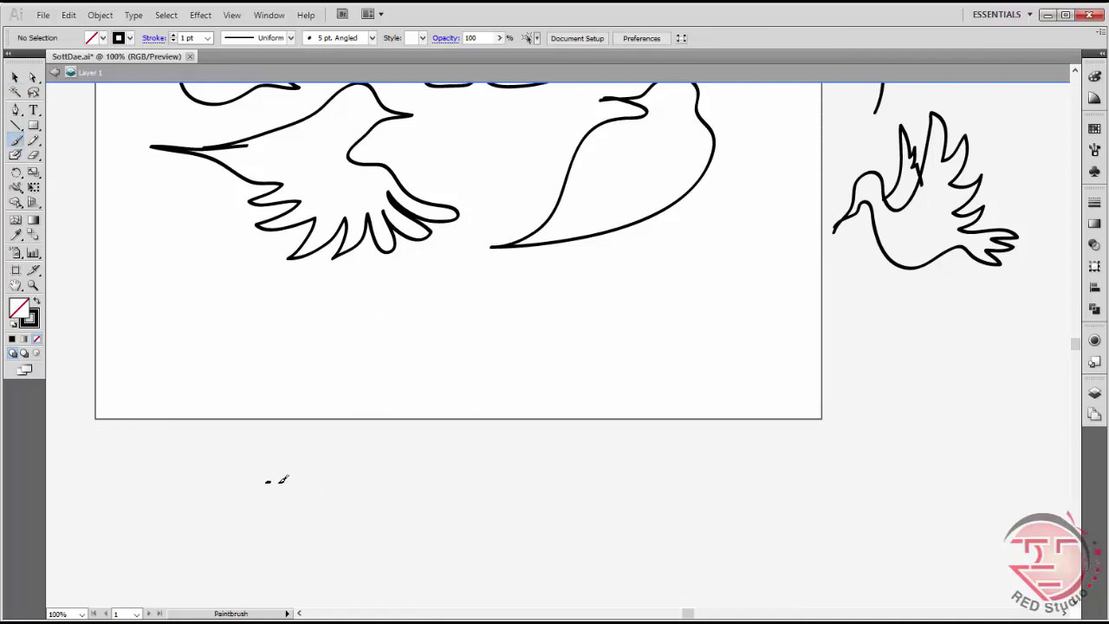
mouse_move(281, 480)
left_mouse_down()
mouse_move(342, 463)
mouse_move(402, 398)
mouse_move(448, 390)
mouse_move(480, 367)
mouse_move(497, 374)
mouse_move(510, 442)
mouse_move(486, 407)
mouse_move(470, 408)
mouse_move(462, 472)
mouse_move(445, 492)
mouse_move(365, 503)
left_mouse_up()
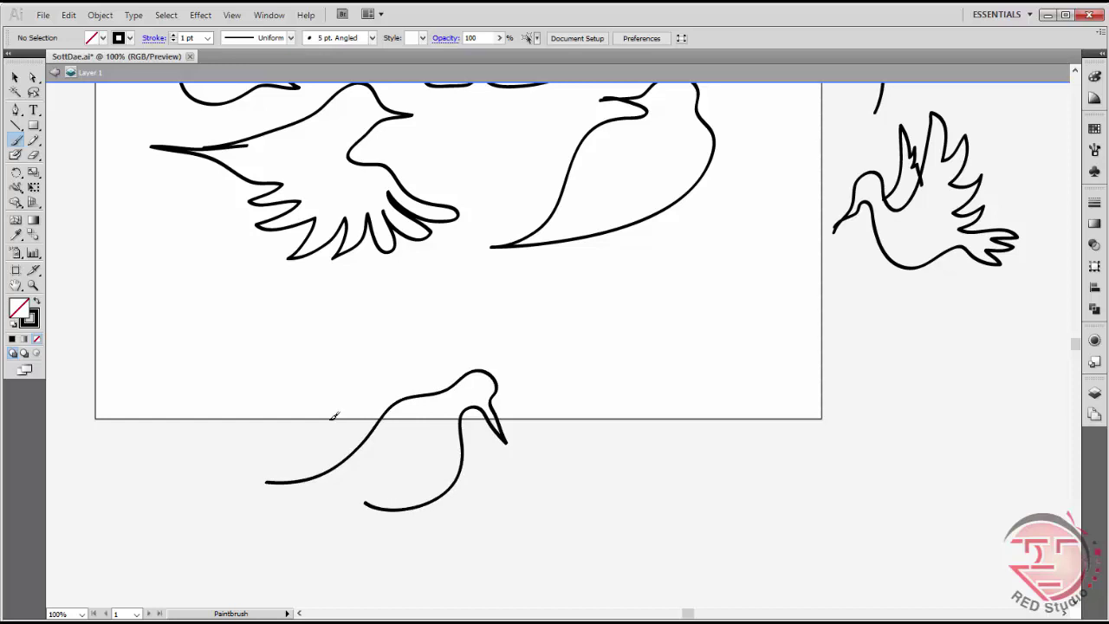
key("ctrl+z")
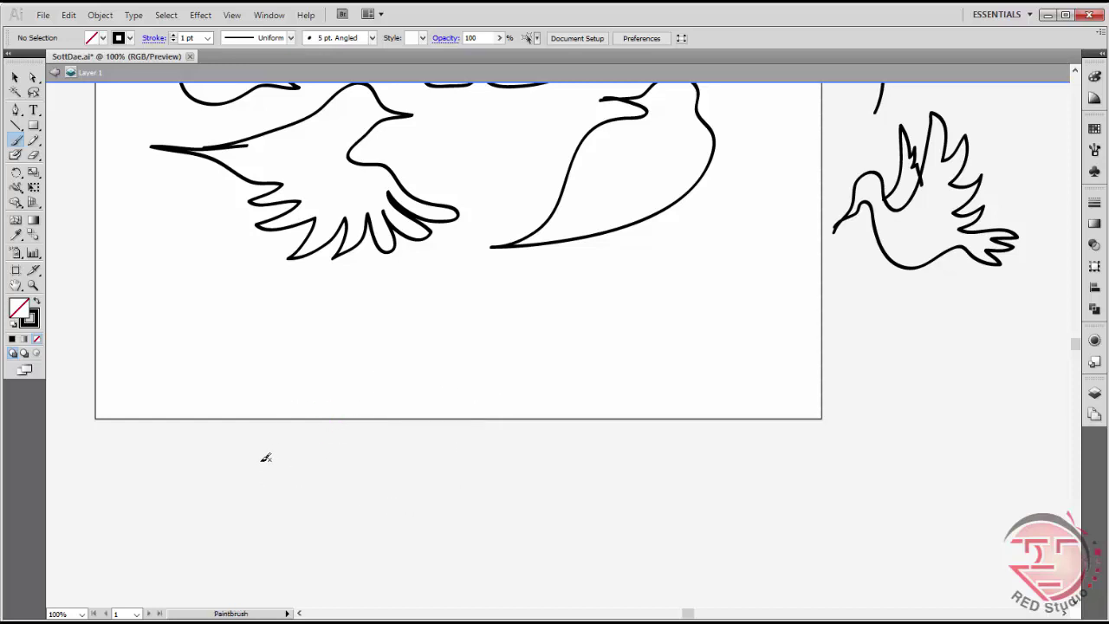
- Paint a humped right-facing bird bending down to feed a round open-beaked chick in a curved nest across the artboard's lower edge
mouse_move(241, 466)
left_mouse_down()
mouse_move(286, 443)
mouse_move(362, 374)
mouse_move(387, 370)
mouse_move(467, 421)
mouse_move(456, 469)
mouse_move(447, 450)
left_mouse_up()
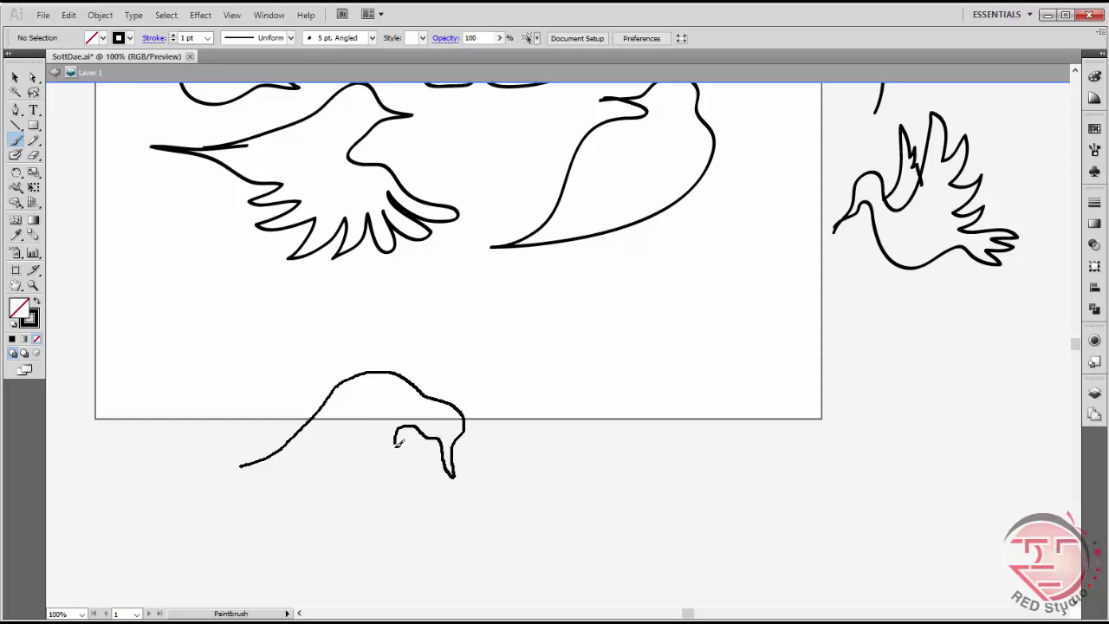
mouse_move(398, 443)
left_mouse_down()
mouse_move(392, 468)
mouse_move(362, 492)
mouse_move(216, 454)
left_mouse_up()
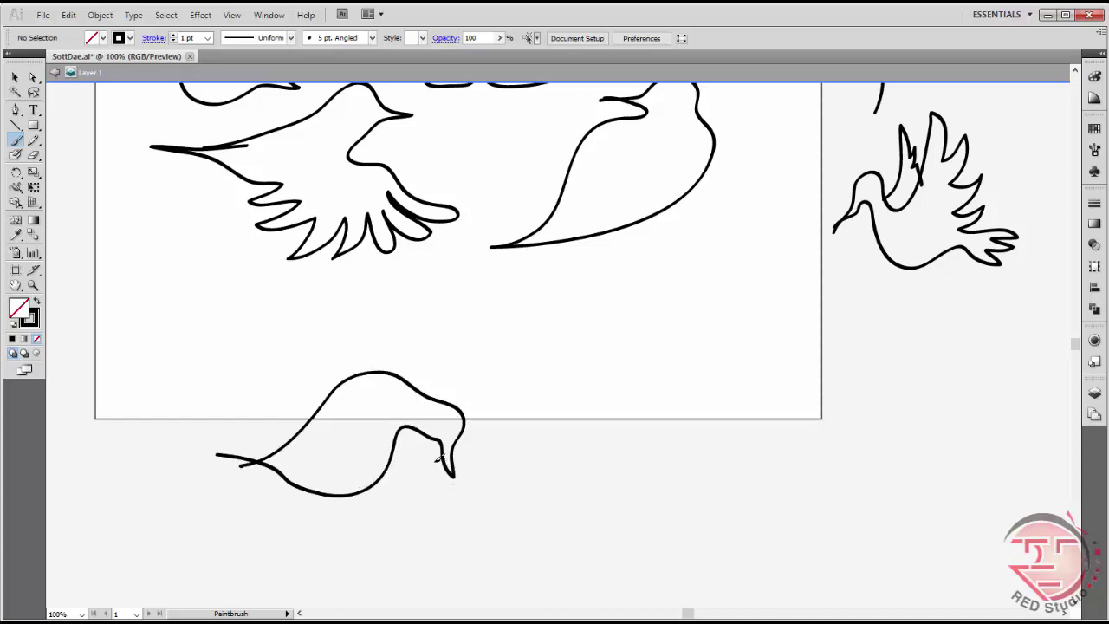
left_click_drag(438, 463, 452, 475)
mouse_move(477, 471)
left_mouse_down()
mouse_move(485, 506)
mouse_move(523, 523)
mouse_move(537, 545)
mouse_move(533, 563)
mouse_move(479, 580)
mouse_move(435, 566)
mouse_move(430, 550)
mouse_move(443, 471)
left_mouse_up()
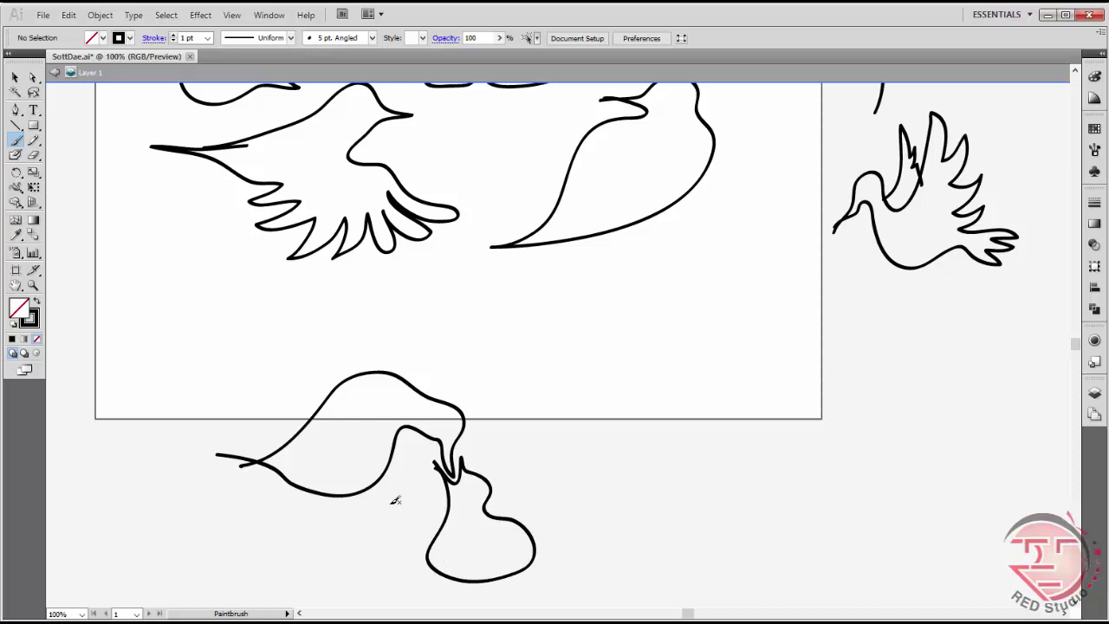
mouse_move(265, 512)
left_mouse_down()
mouse_move(322, 494)
mouse_move(400, 520)
mouse_move(469, 517)
mouse_move(555, 452)
mouse_move(583, 459)
mouse_move(543, 522)
mouse_move(387, 534)
mouse_move(294, 482)
mouse_move(352, 566)
mouse_move(651, 519)
mouse_move(435, 588)
mouse_move(284, 524)
mouse_move(274, 507)
left_mouse_up()
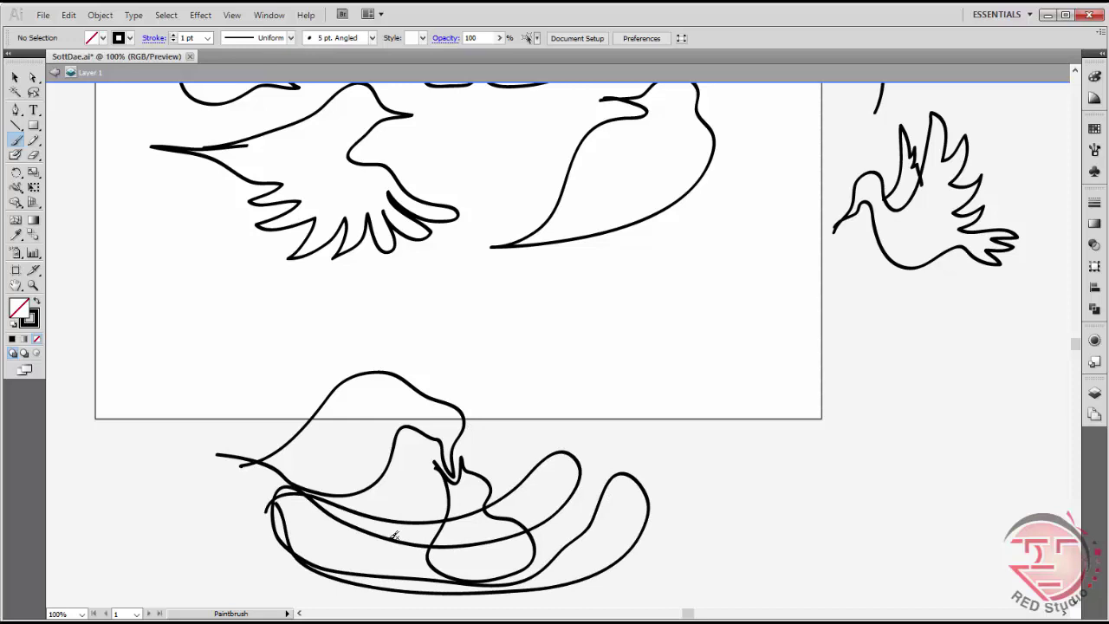
- Select all strokes of the feeding bird, chick and nest, and exit the isolation mode of Layer 1
key("v")
scroll(225, 368, "down", 3)
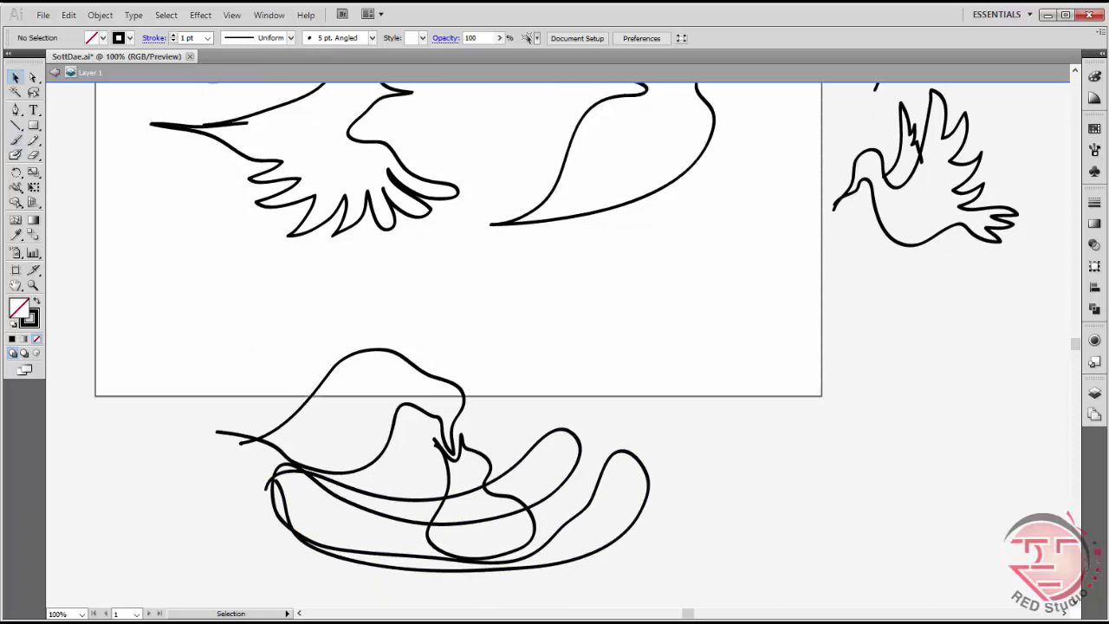
mouse_move(222, 234)
left_mouse_down()
mouse_move(700, 511)
mouse_move(718, 510)
left_mouse_up()
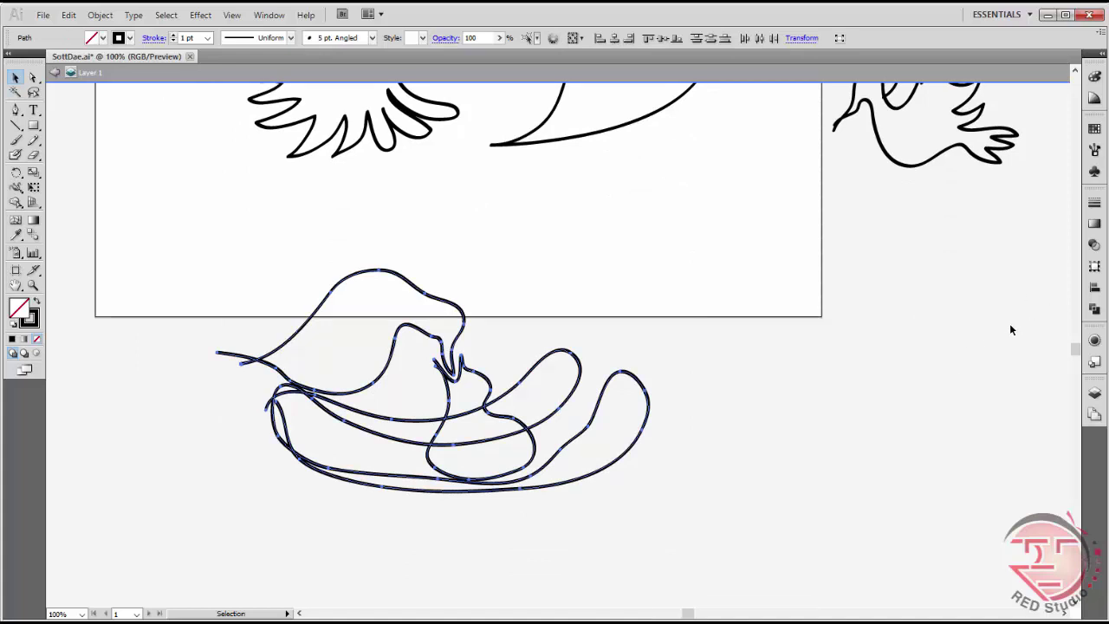
left_click_drag(1077, 352, 1078, 339)
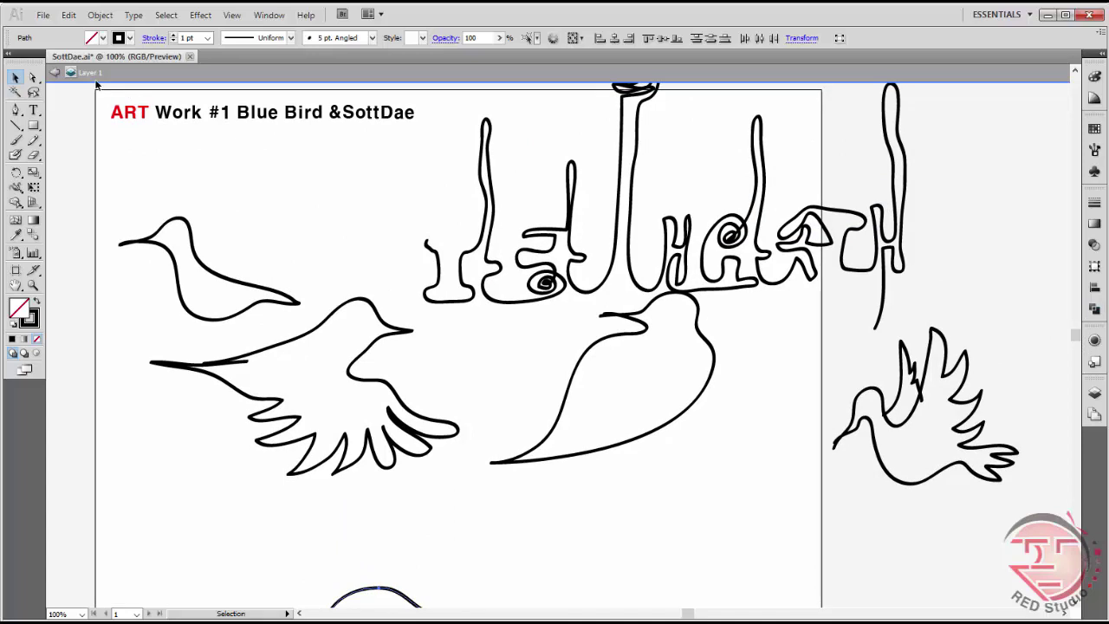
left_click(53, 74)
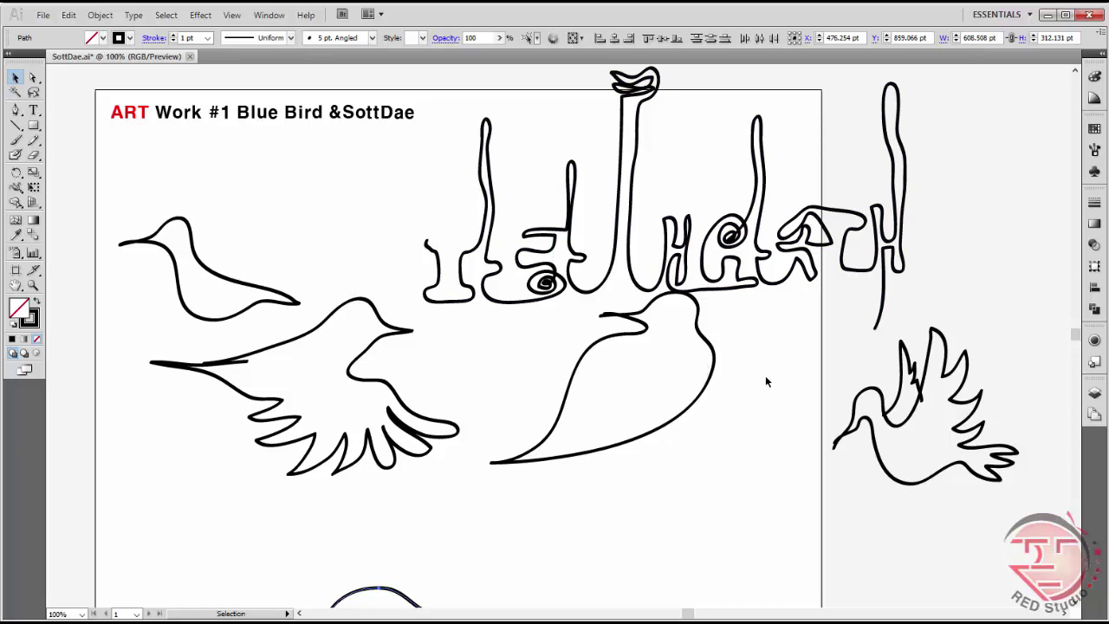
- Scale the left-facing bird below the artwork title down to about 145 × 82 pt
key("h")
left_click_drag(767, 376, 733, 371)
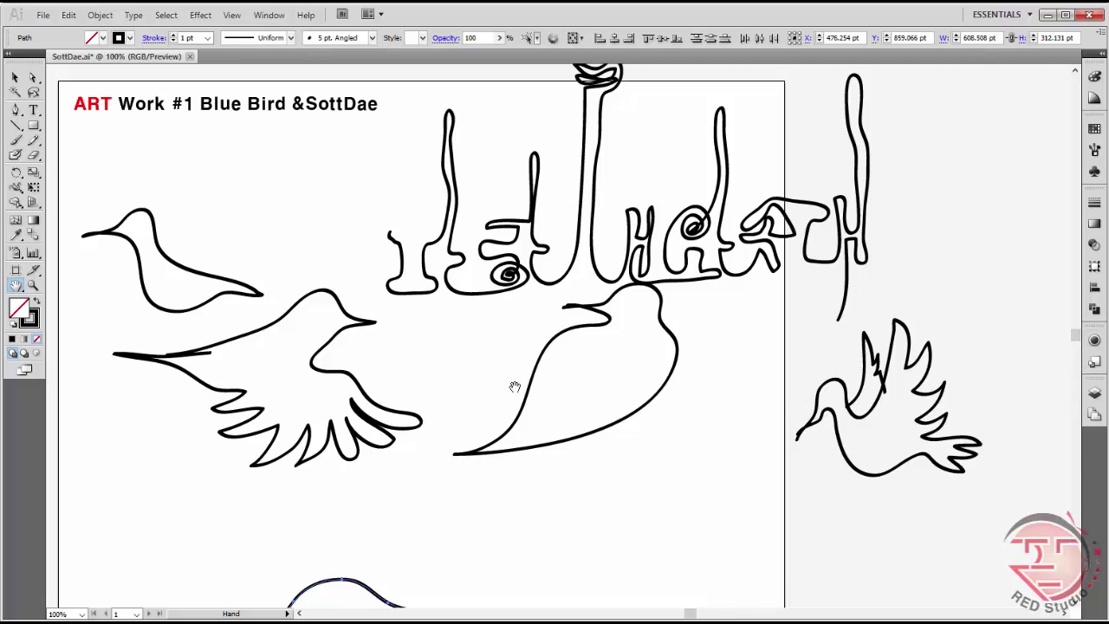
key("v")
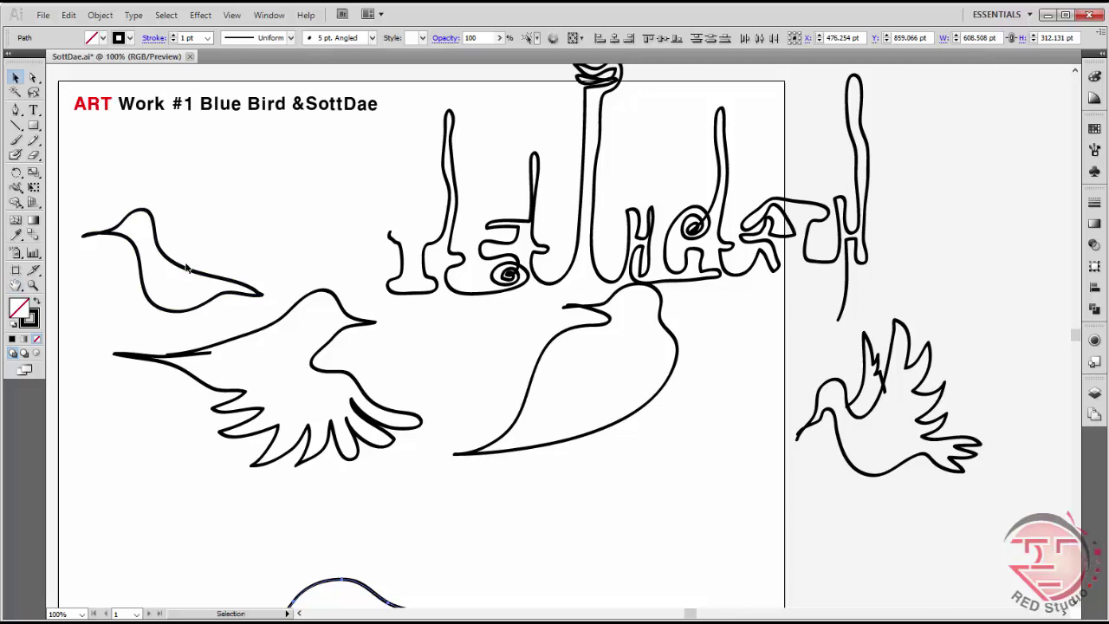
left_click(187, 268)
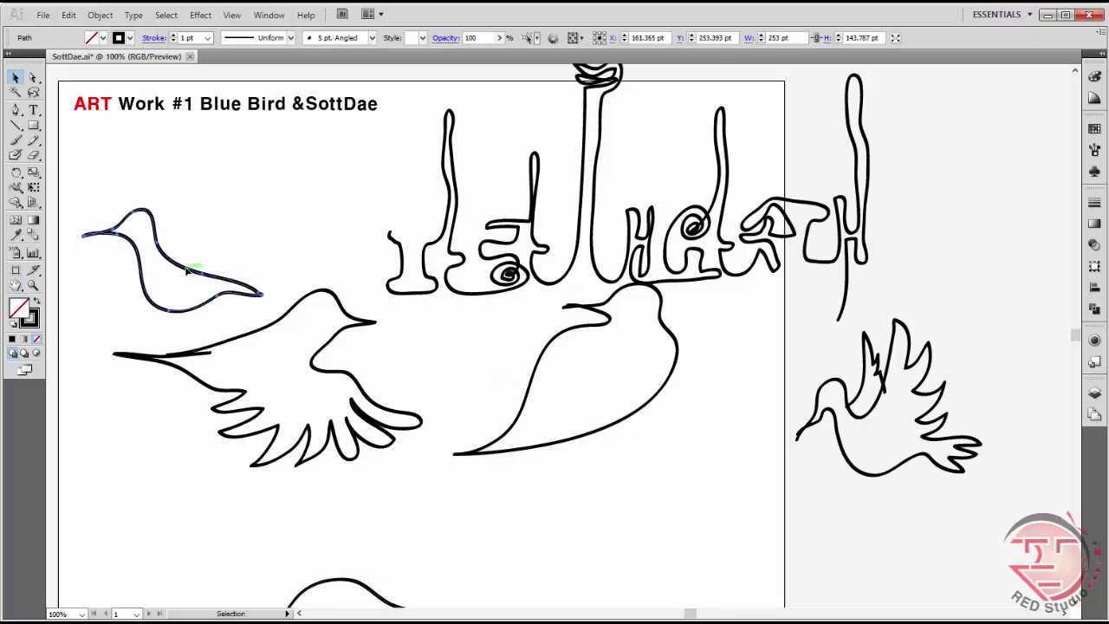
key("e")
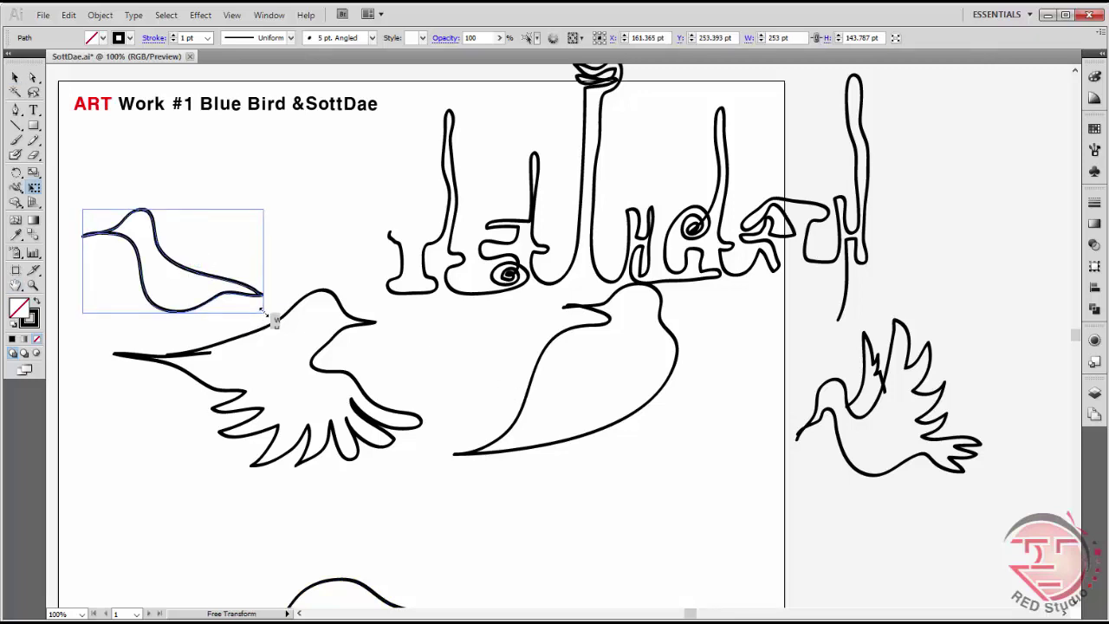
left_click_drag(263, 312, 186, 268)
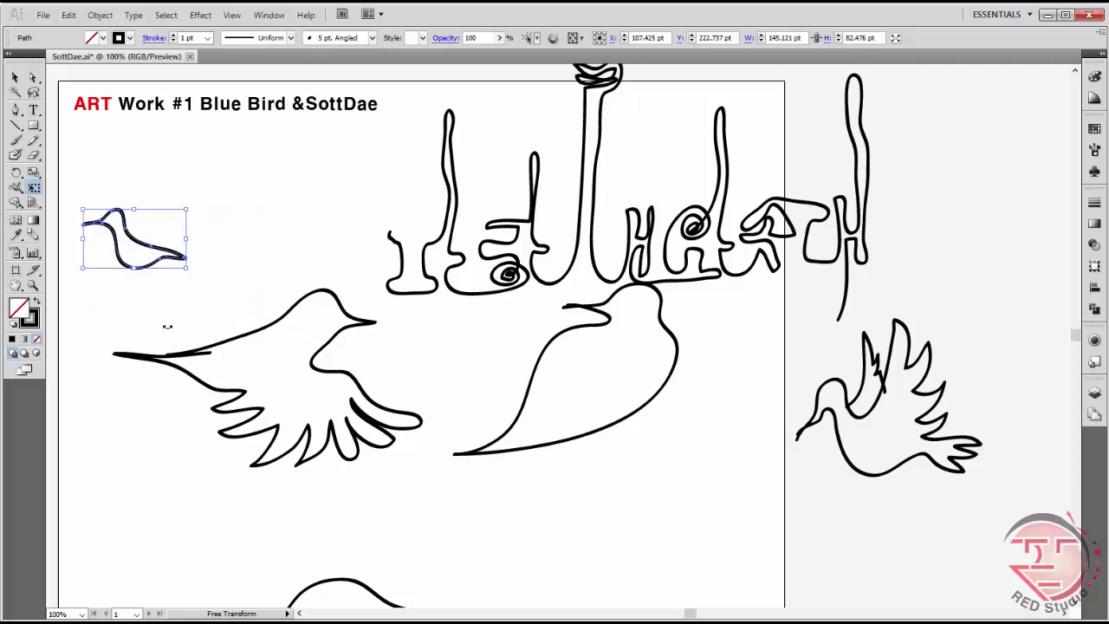
- Scale the right-facing flying bird with the feathered wing down to about 102 × 58 pt
key("v")
left_click_drag(160, 310, 361, 470)
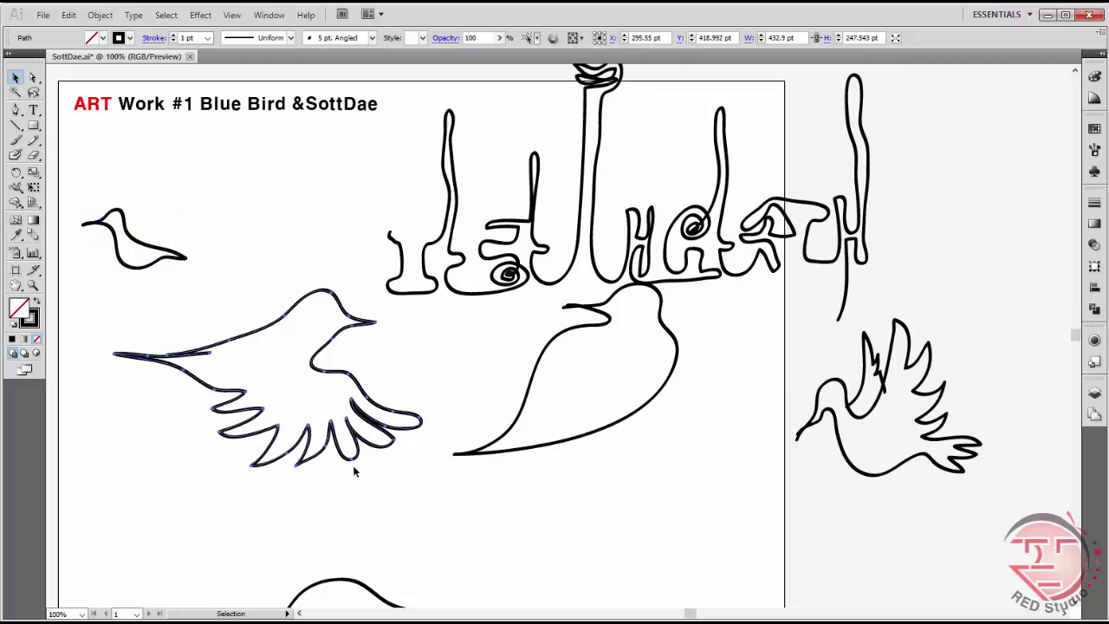
key("e")
left_click_drag(421, 466, 188, 331)
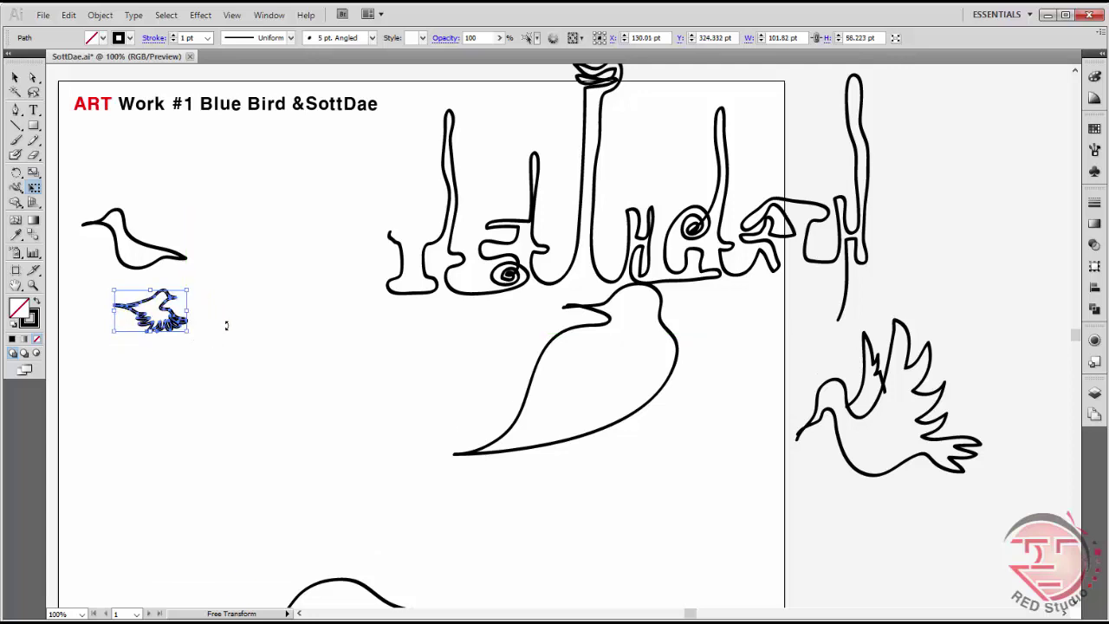
- Scale the plump bird below the lettering down to about 89 × 68 pt and place it beside the small feathered bird
key("v")
left_click_drag(647, 475, 636, 448)
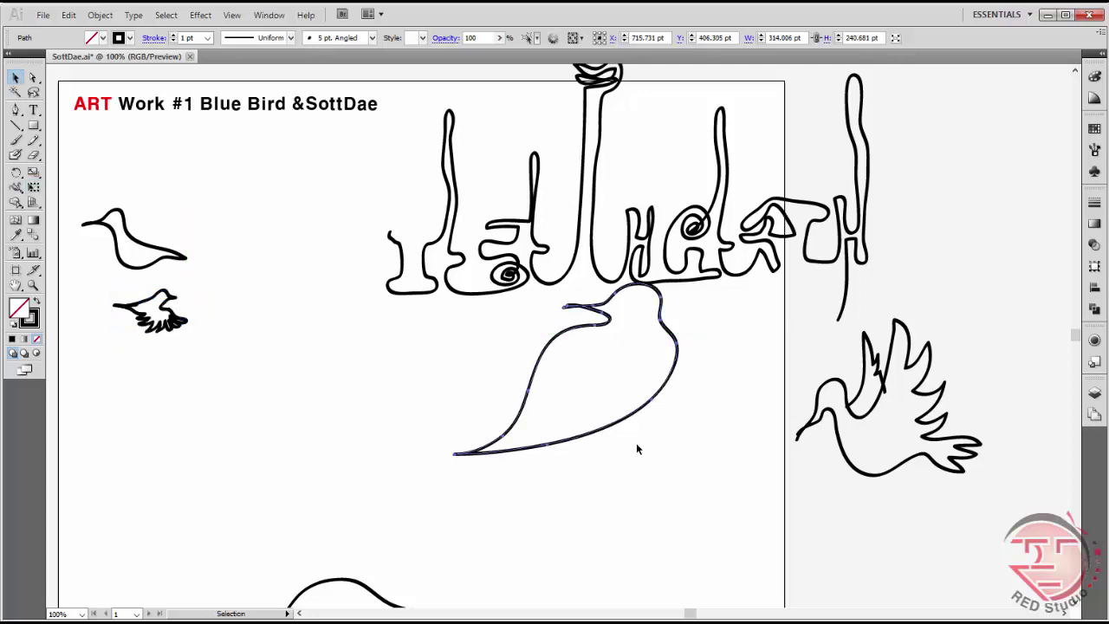
key("e")
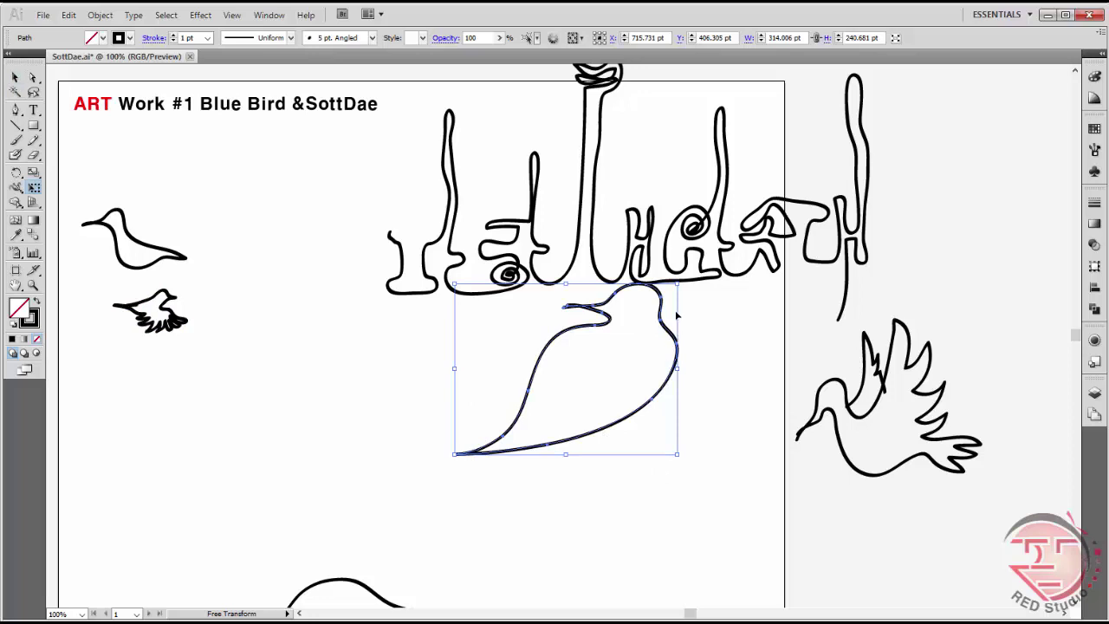
left_click_drag(675, 286, 508, 386)
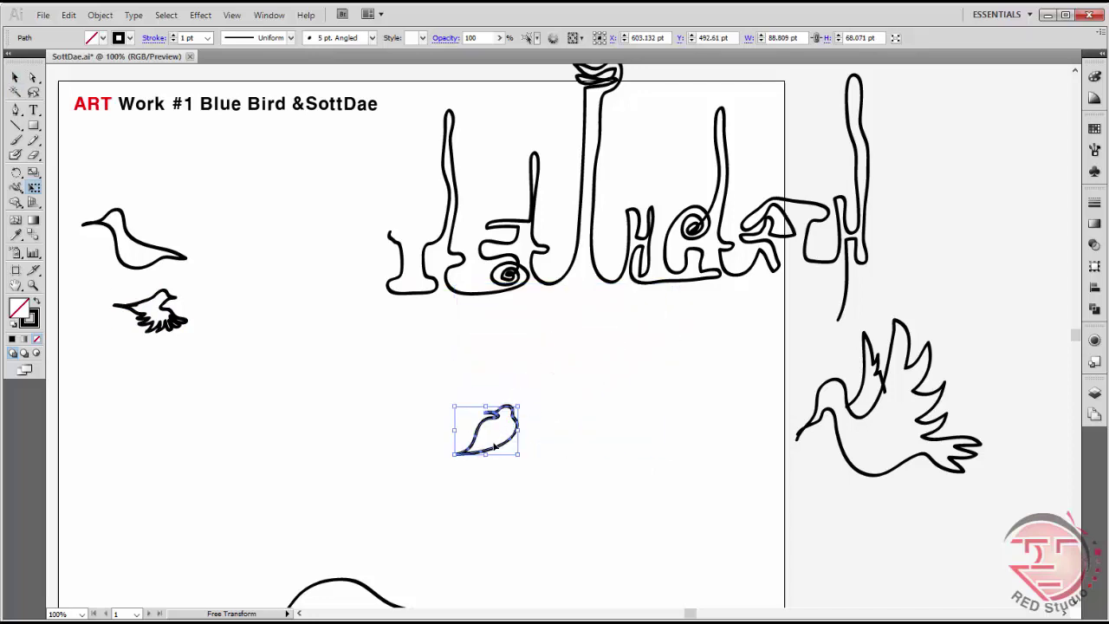
left_click_drag(507, 444, 278, 321)
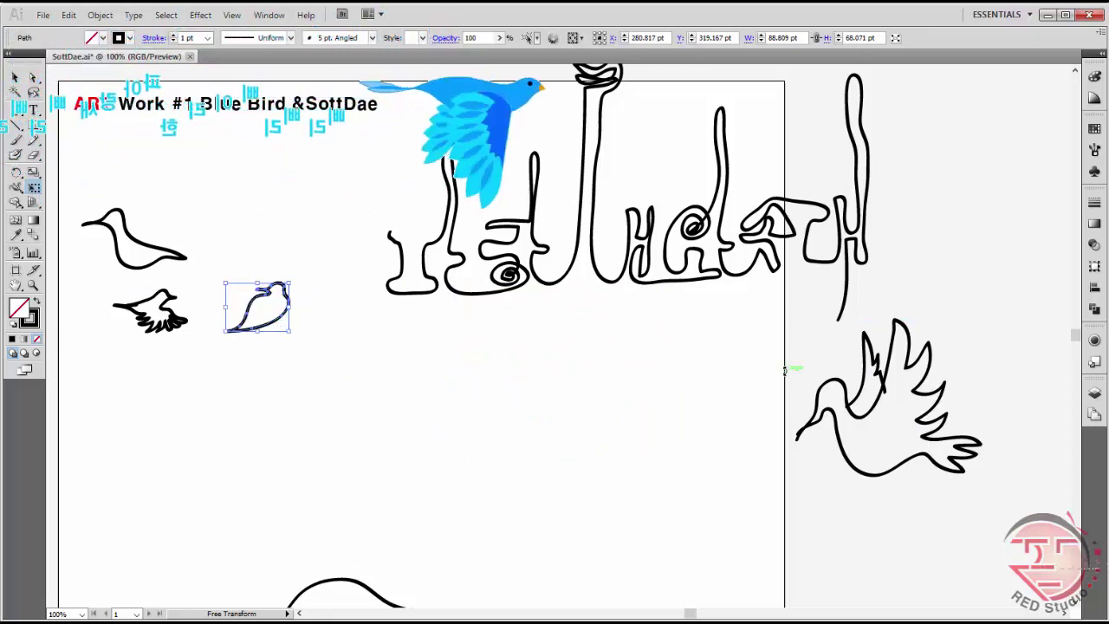
- Scale the spread-winged bird outside the artboard down to about 81 × 69 pt and place it beside the small plump bird
key("v")
left_click(978, 447)
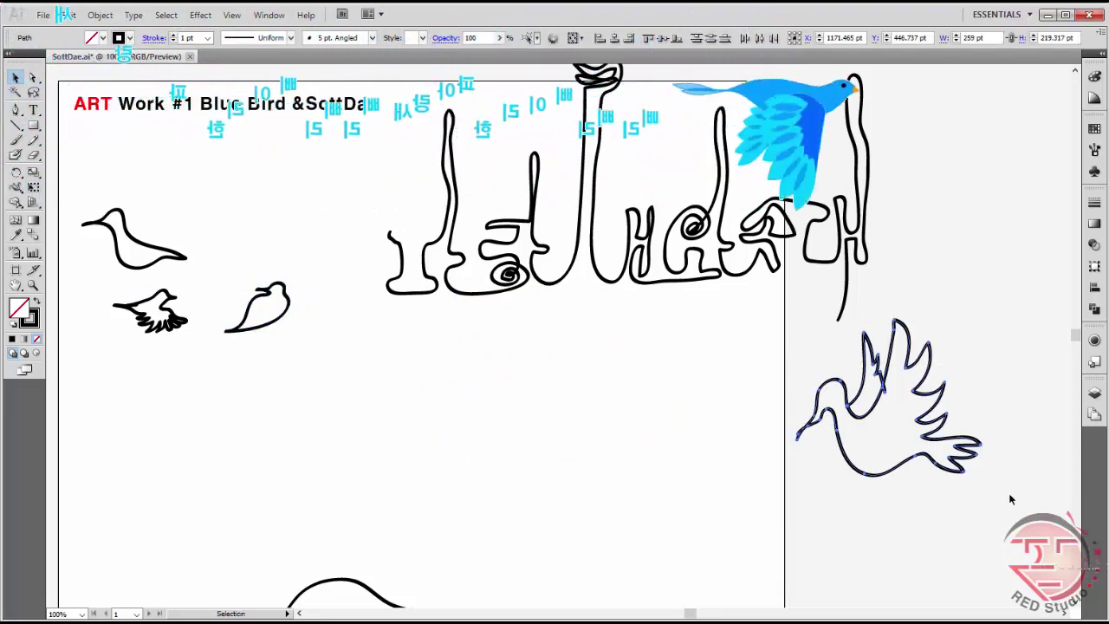
key("e")
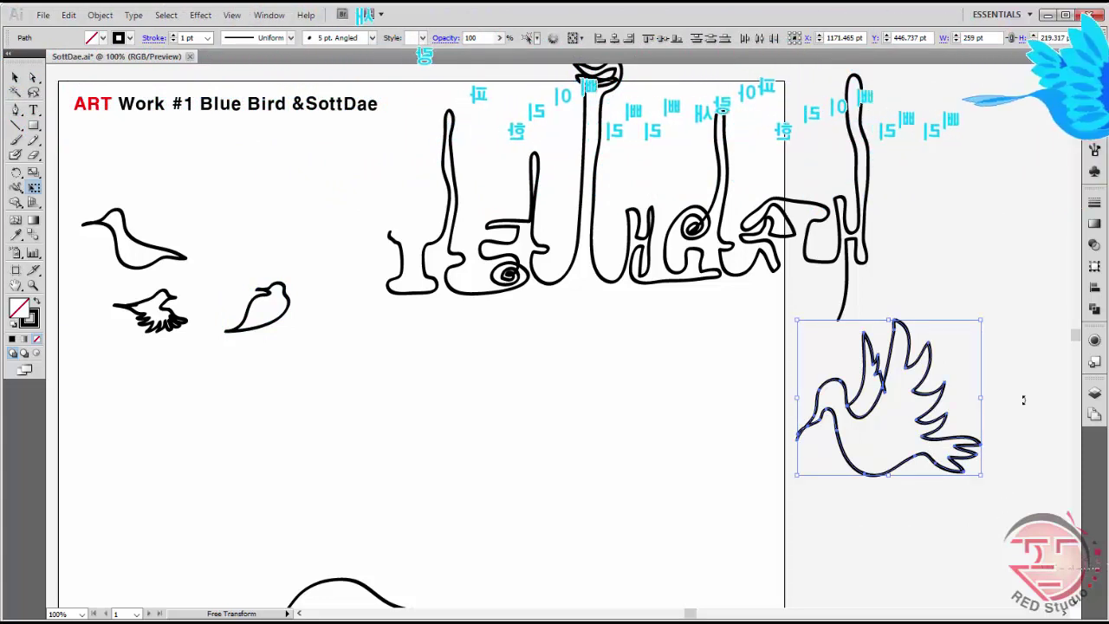
left_click_drag(983, 322, 857, 427)
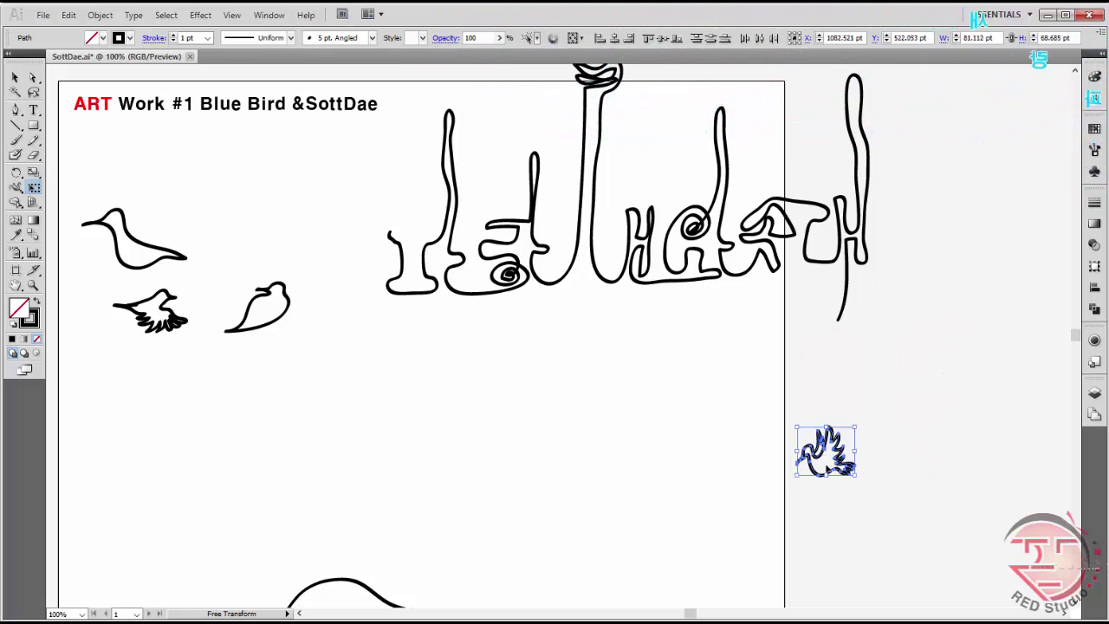
left_click_drag(845, 463, 374, 347)
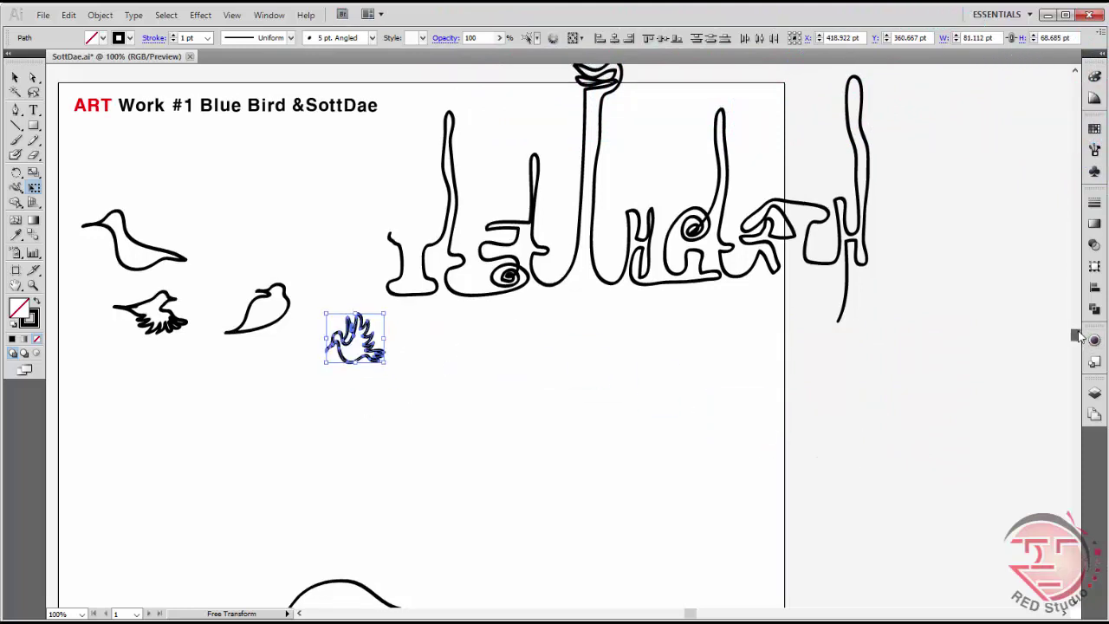
- Scale the feeding bird, chick and nest drawing at the artboard's lower edge down to about 115 × 59 pt
mouse_move(1076, 333)
left_mouse_down()
mouse_move(1075, 373)
mouse_move(1075, 348)
left_mouse_up()
key("v")
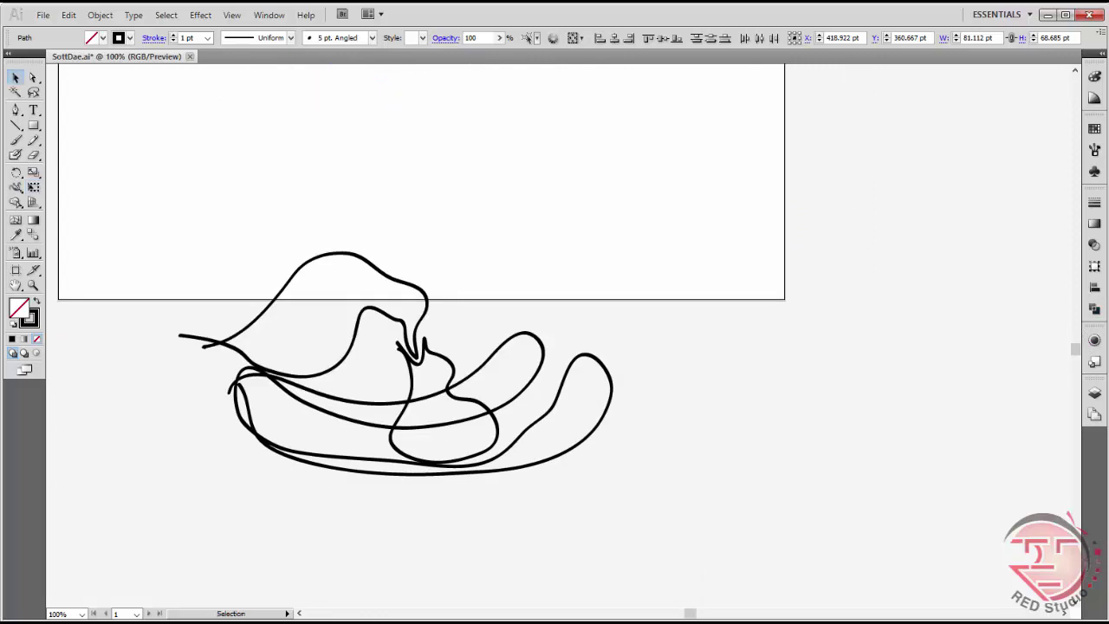
left_click_drag(111, 190, 701, 491)
key("e")
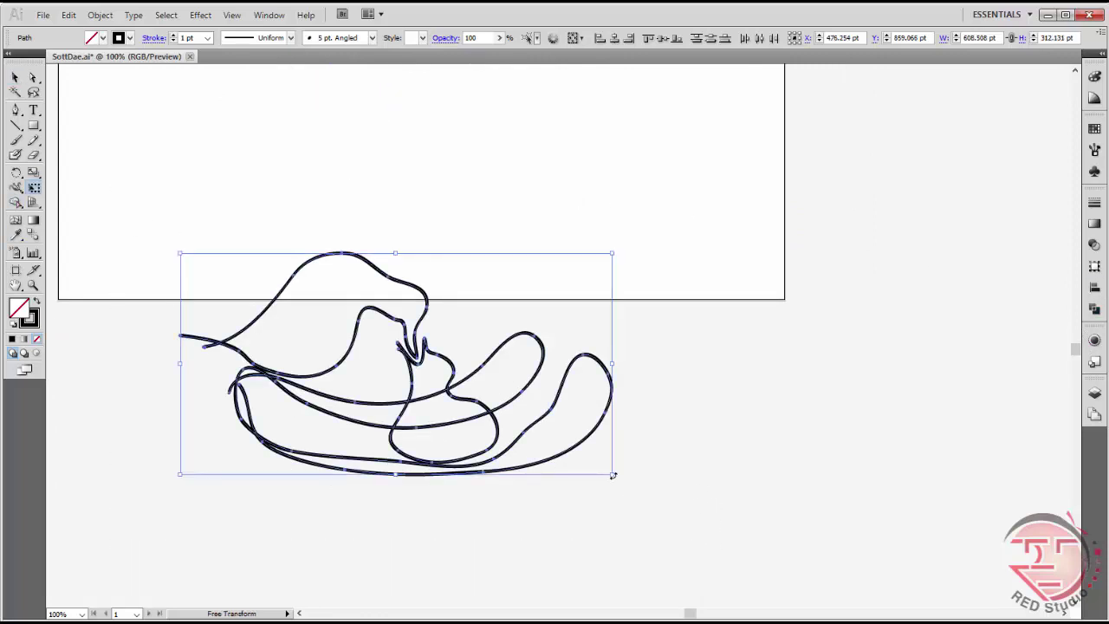
left_click_drag(612, 473, 286, 262)
key("v")
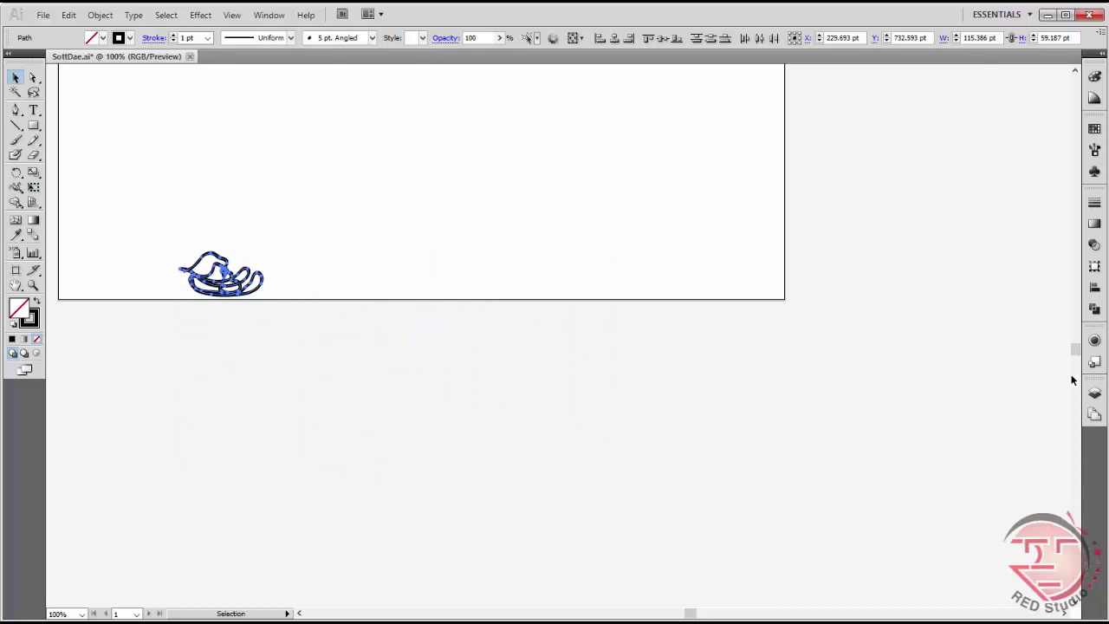
- Move the lettering down inside the artboard and place the feeding bird, chick and nest group on top of its tallest stem
left_click_drag(1075, 348, 1076, 341)
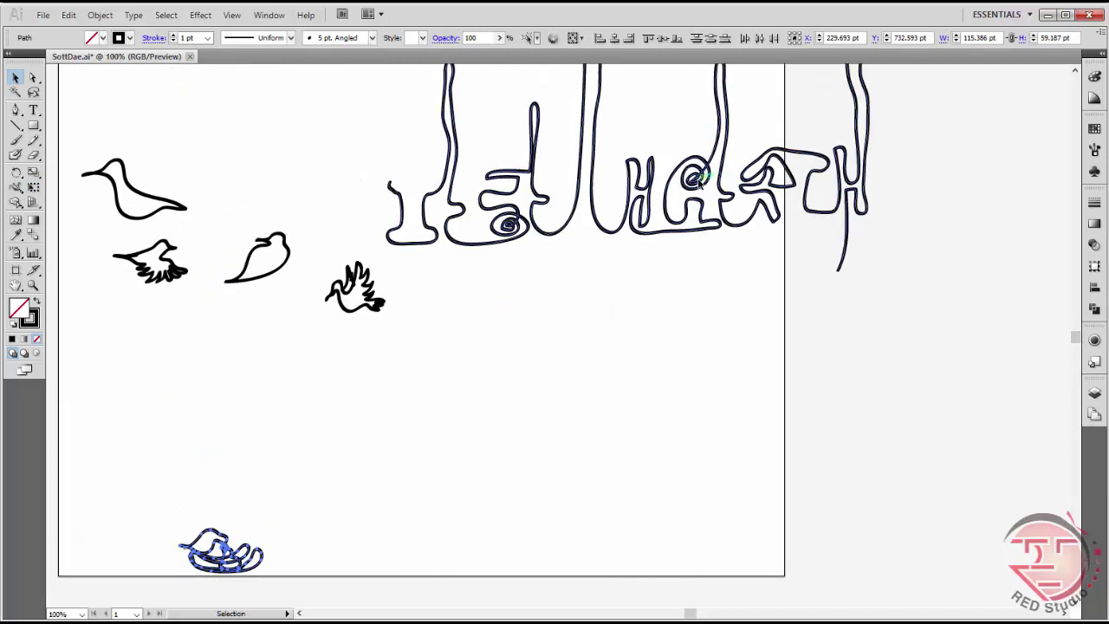
left_click_drag(700, 180, 523, 438)
left_click_drag(158, 515, 294, 586)
mouse_move(246, 561)
left_mouse_down()
mouse_move(441, 178)
mouse_move(452, 285)
left_mouse_up()
- Pull the separate nest outline away from the feeding birds and delete it, keeping the nest drawn in the lettering
left_click(525, 248)
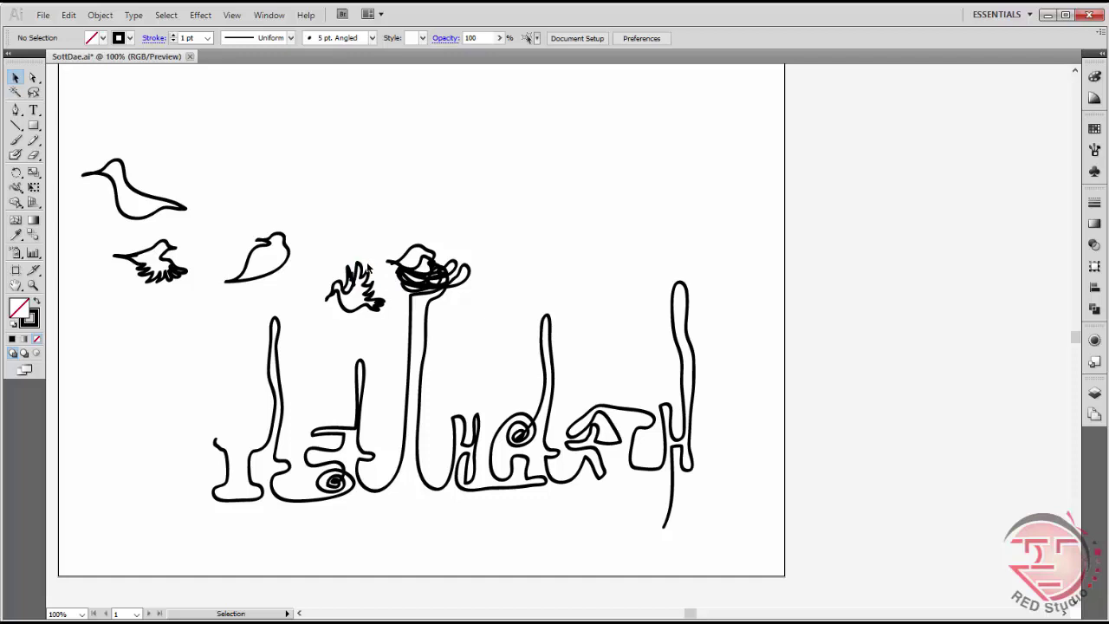
left_click_drag(470, 284, 532, 227)
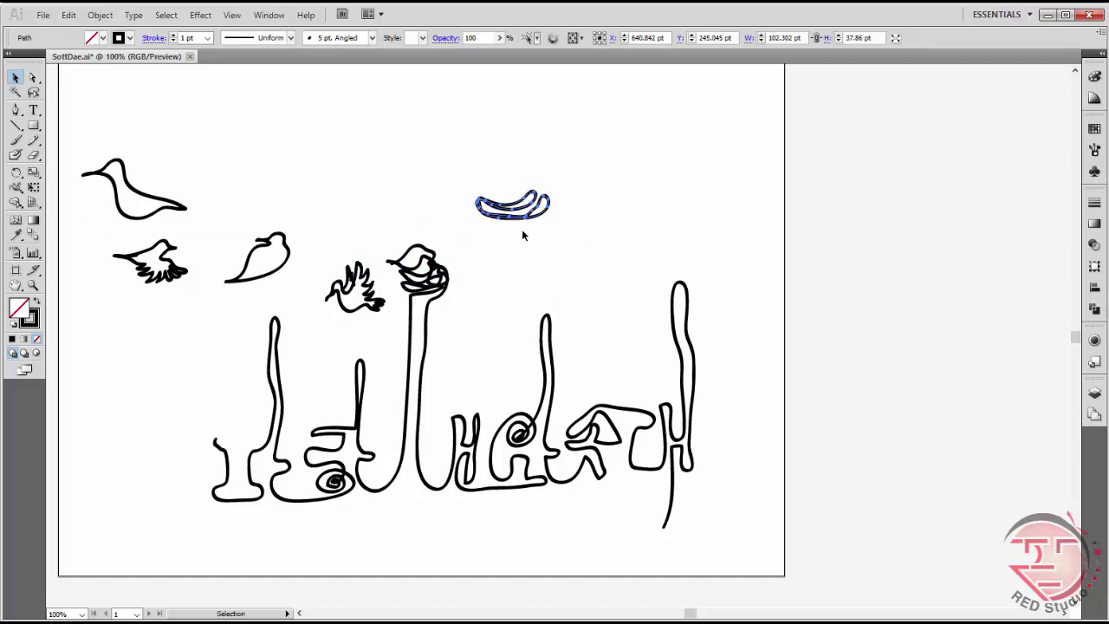
key("Delete")
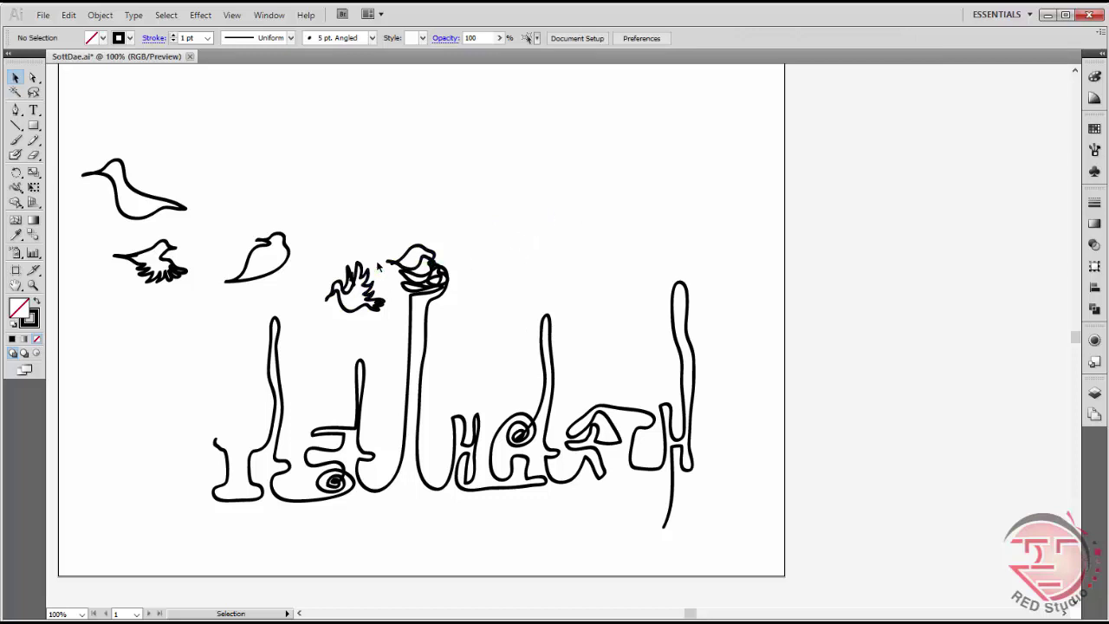
- Place the spread-winged bird on the short stroke of the last letter and reflect it across the vertical axis
left_click(360, 309)
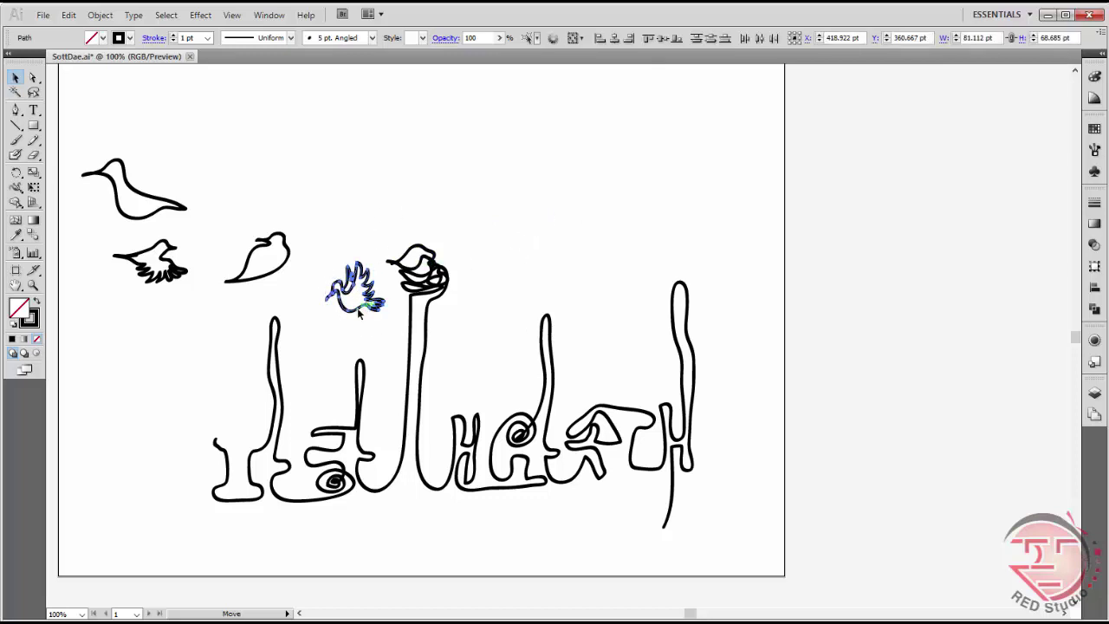
mouse_move(360, 314)
left_mouse_down()
mouse_move(369, 307)
mouse_move(672, 409)
mouse_move(663, 408)
mouse_move(688, 401)
mouse_move(663, 382)
mouse_move(676, 408)
left_mouse_up()
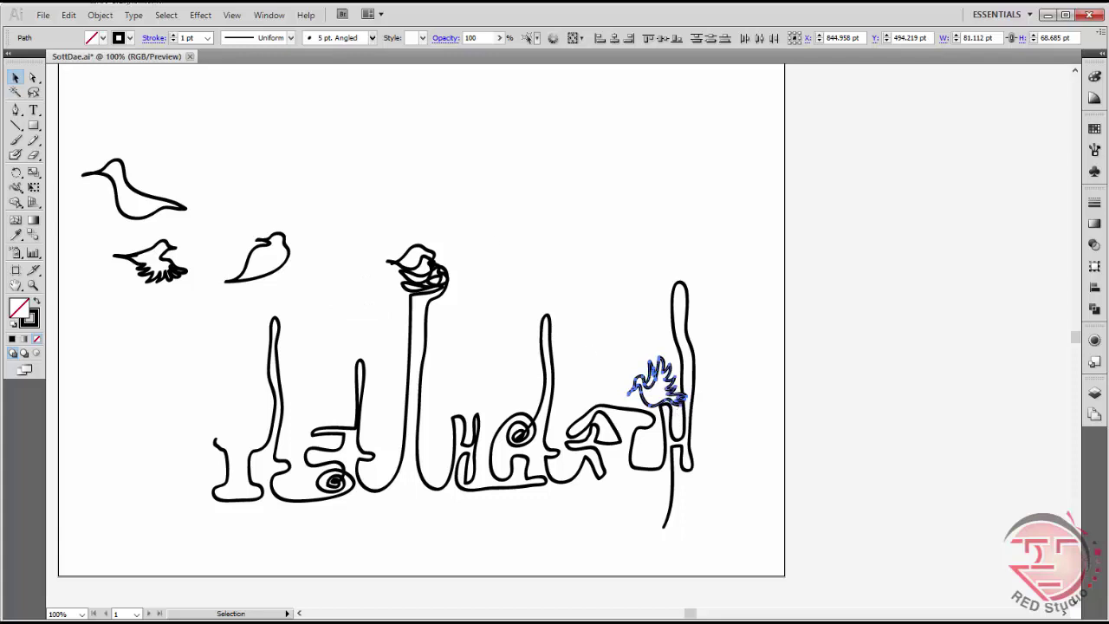
left_click(100, 14)
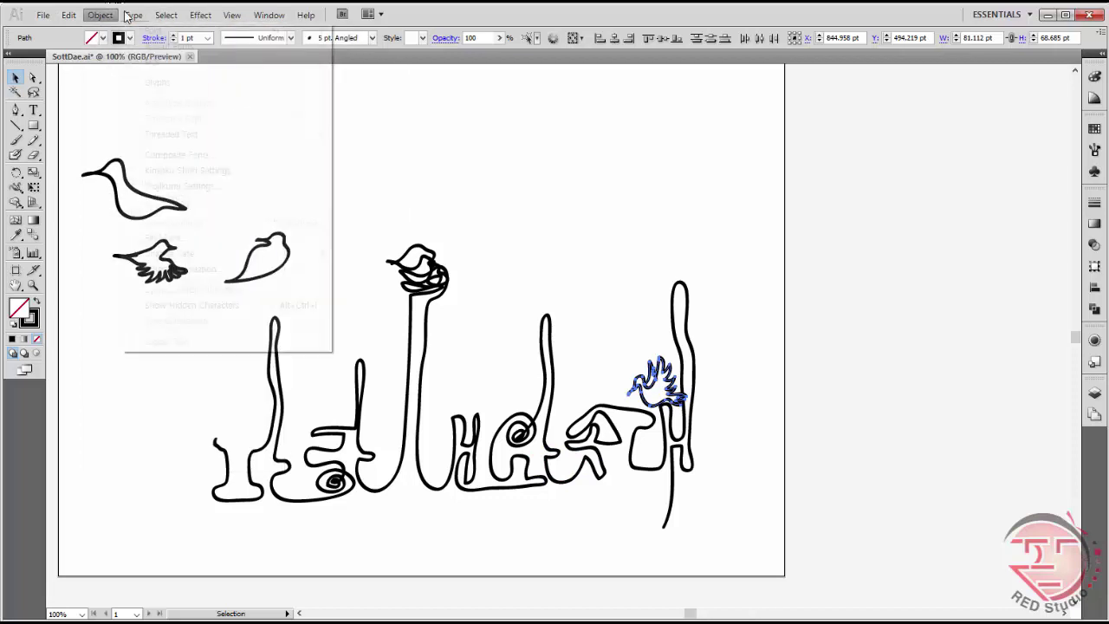
mouse_move(121, 33)
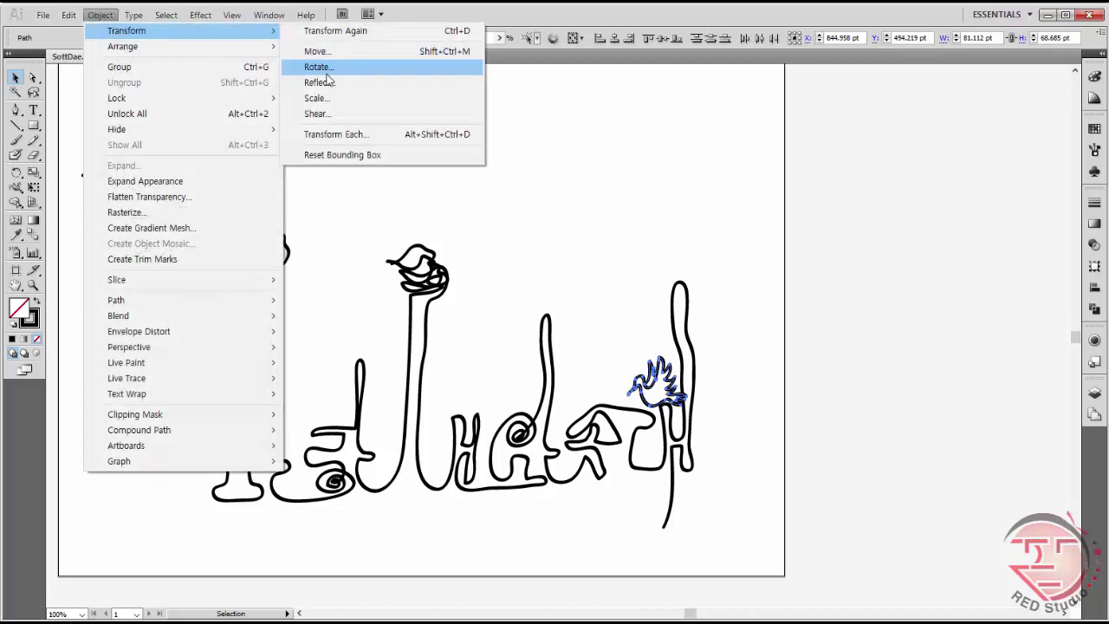
left_click(328, 82)
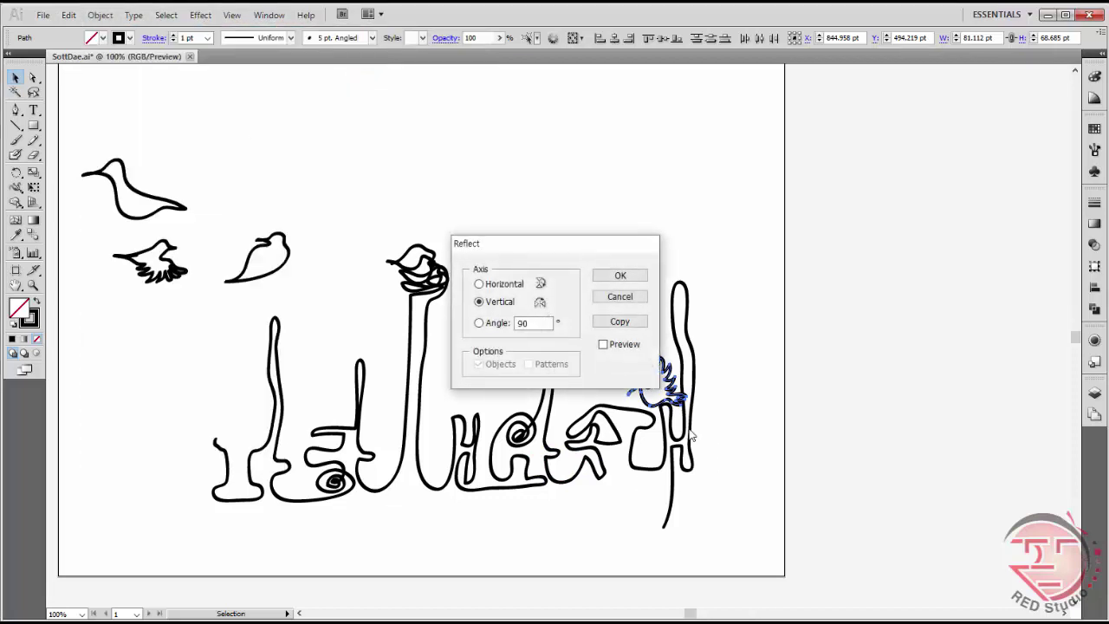
left_click(617, 275)
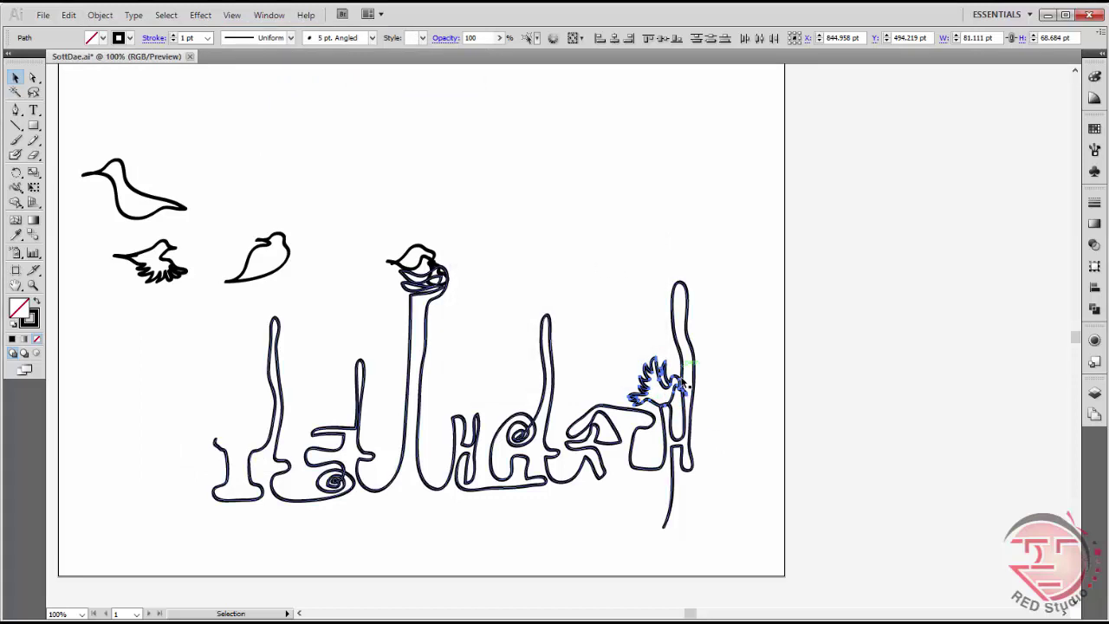
- Reflect the spread-winged bird across the vertical axis once more so it faces its original direction
left_click(100, 15)
mouse_move(243, 33)
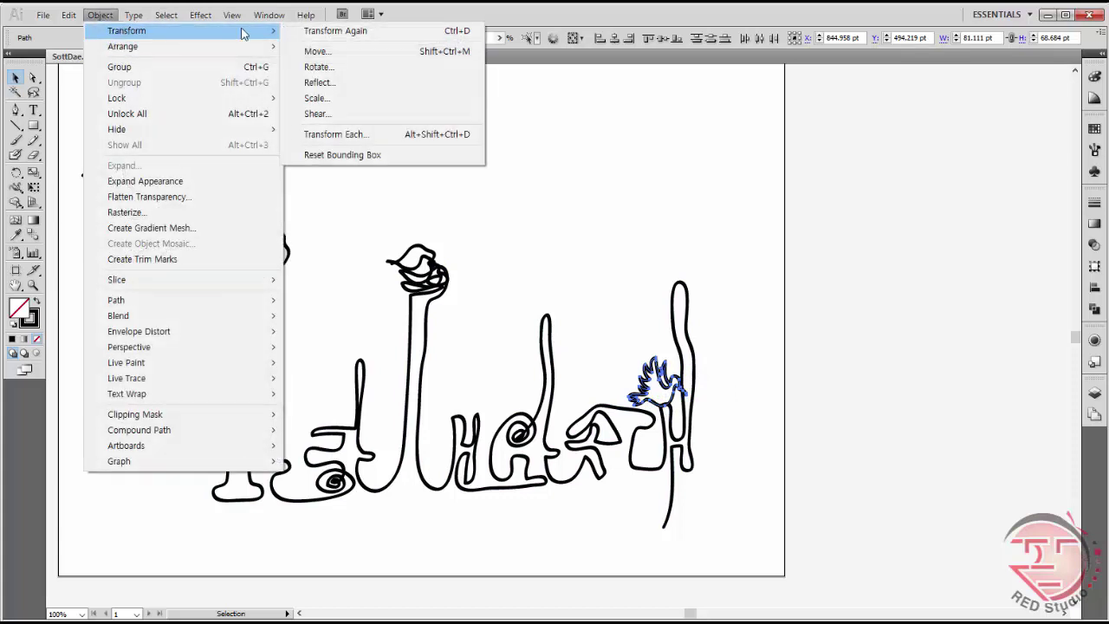
left_click(319, 82)
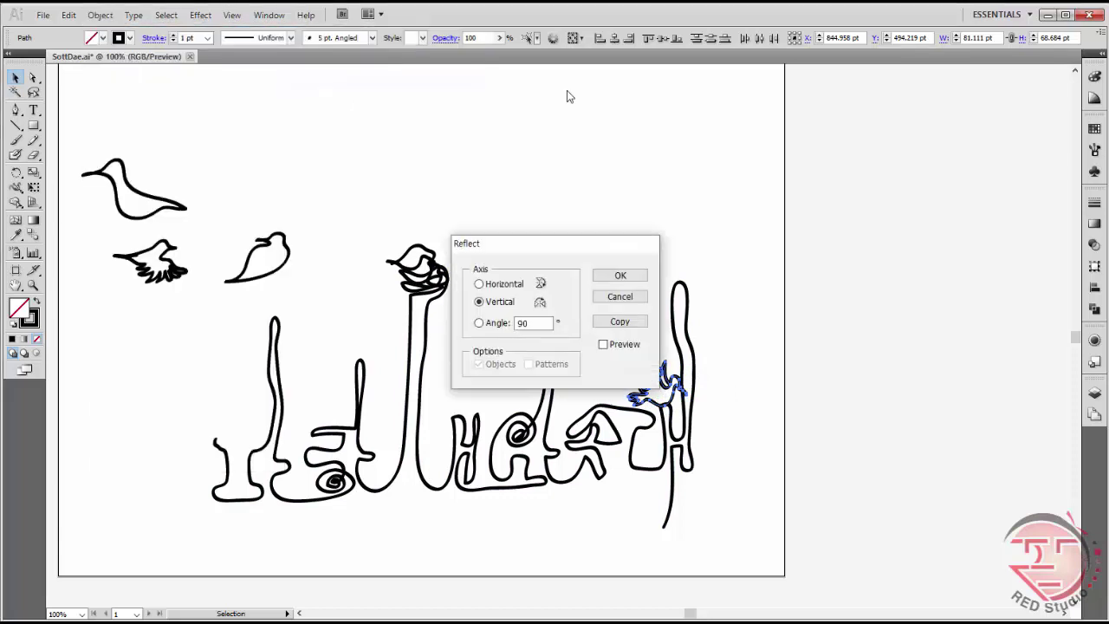
left_click(621, 276)
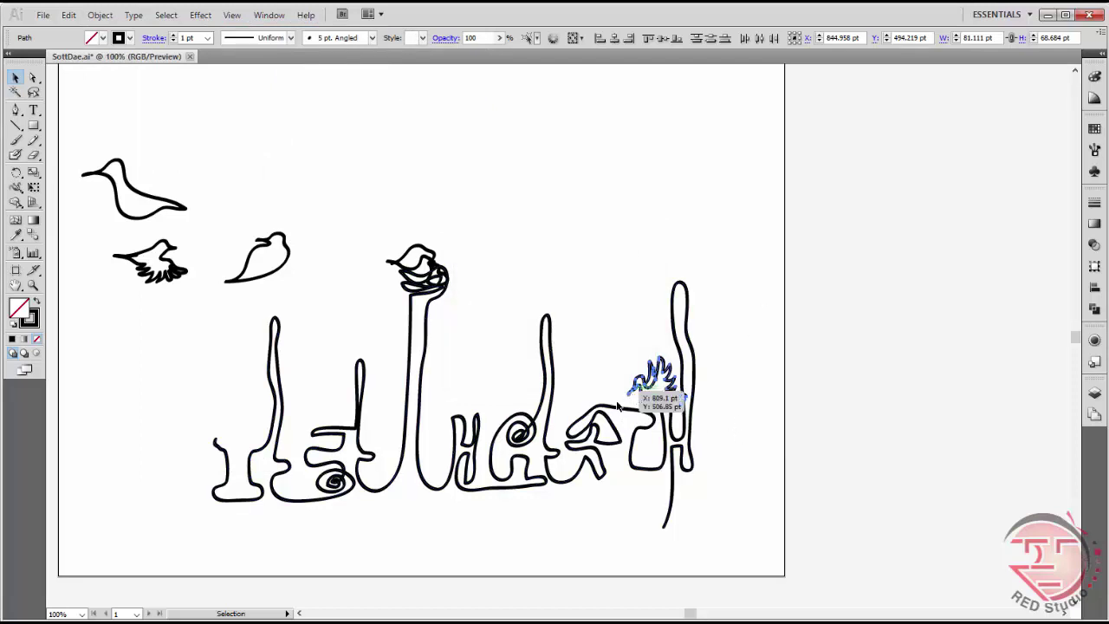
left_click(687, 342, "shift")
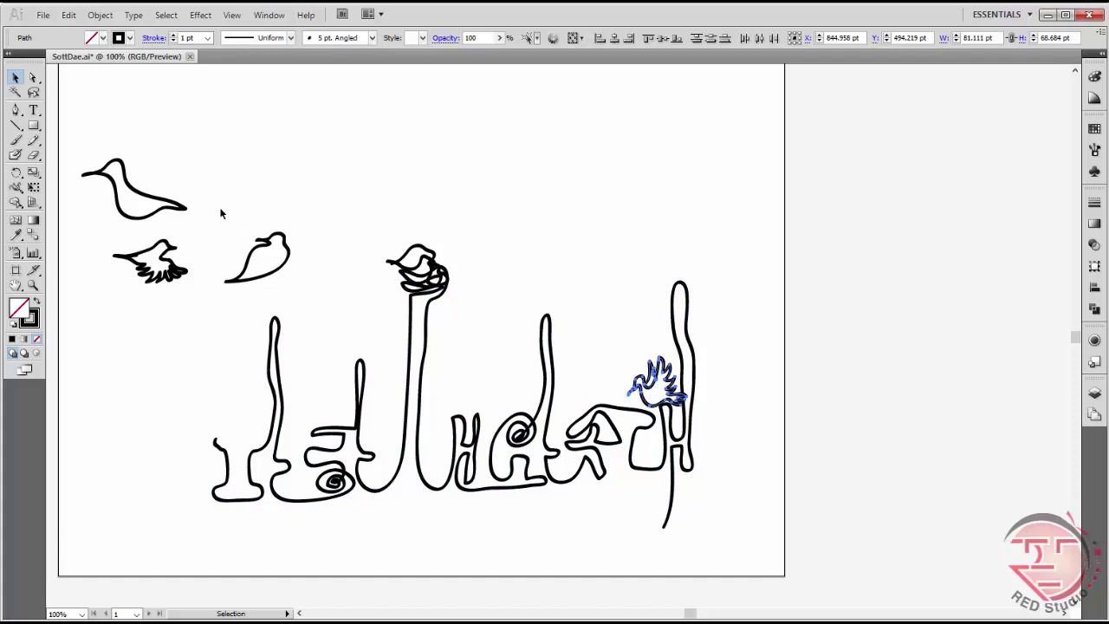
- Place the plump bird on the first stem of the lettering and the feathered flying bird on the last stem
left_click(289, 266)
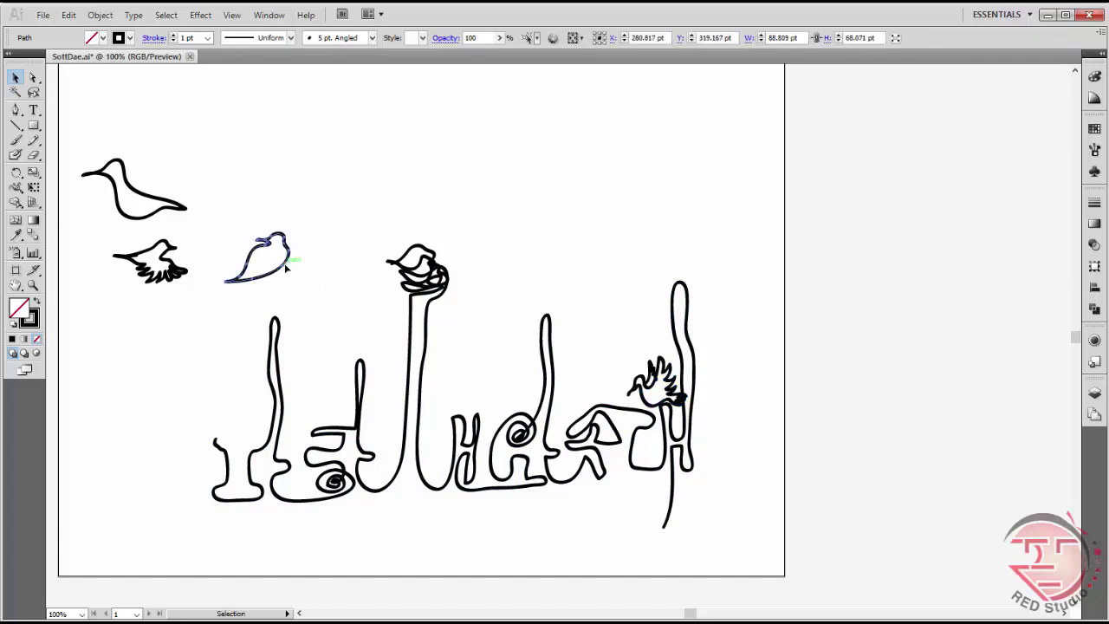
left_click_drag(289, 266, 345, 293)
left_click_drag(227, 273, 698, 289)
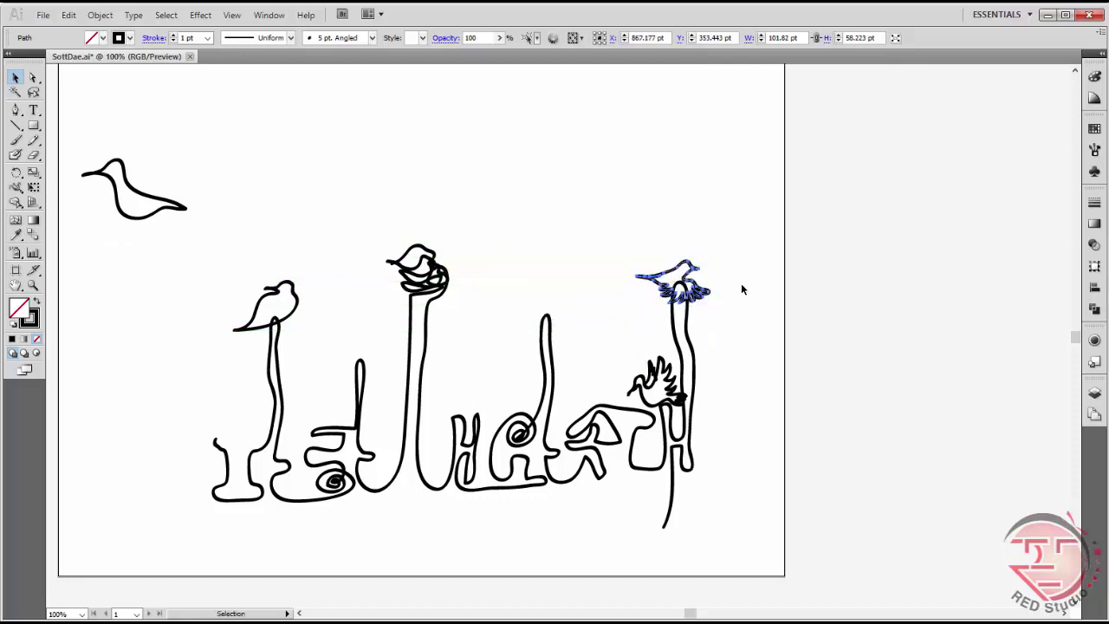
left_click(751, 278)
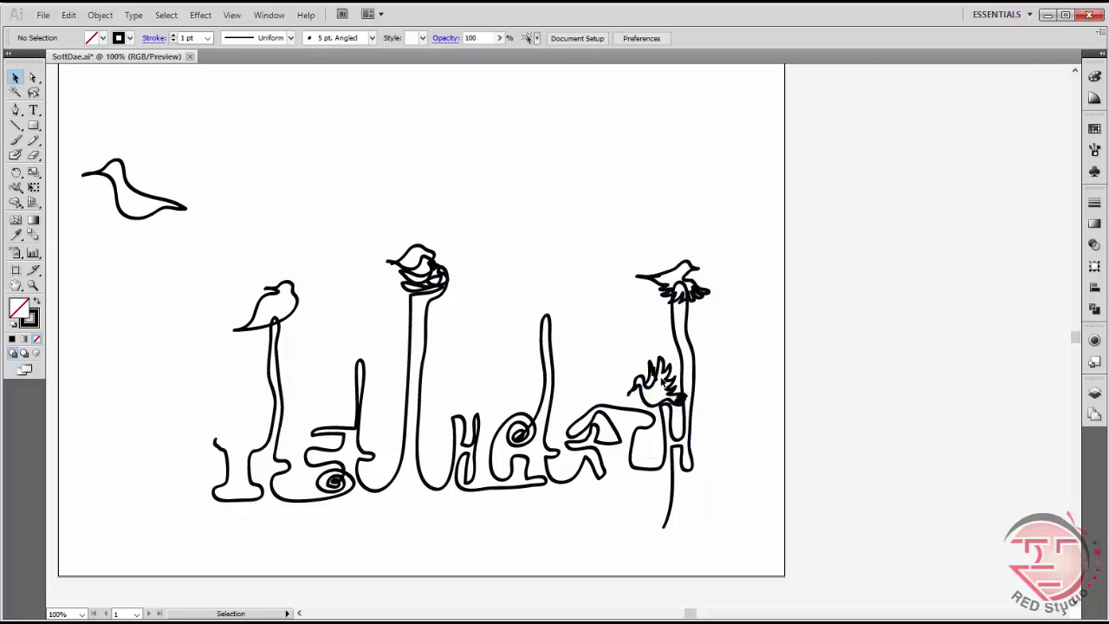
- Move the spread-winged bird from the last letter onto the short second stem
left_click(664, 390)
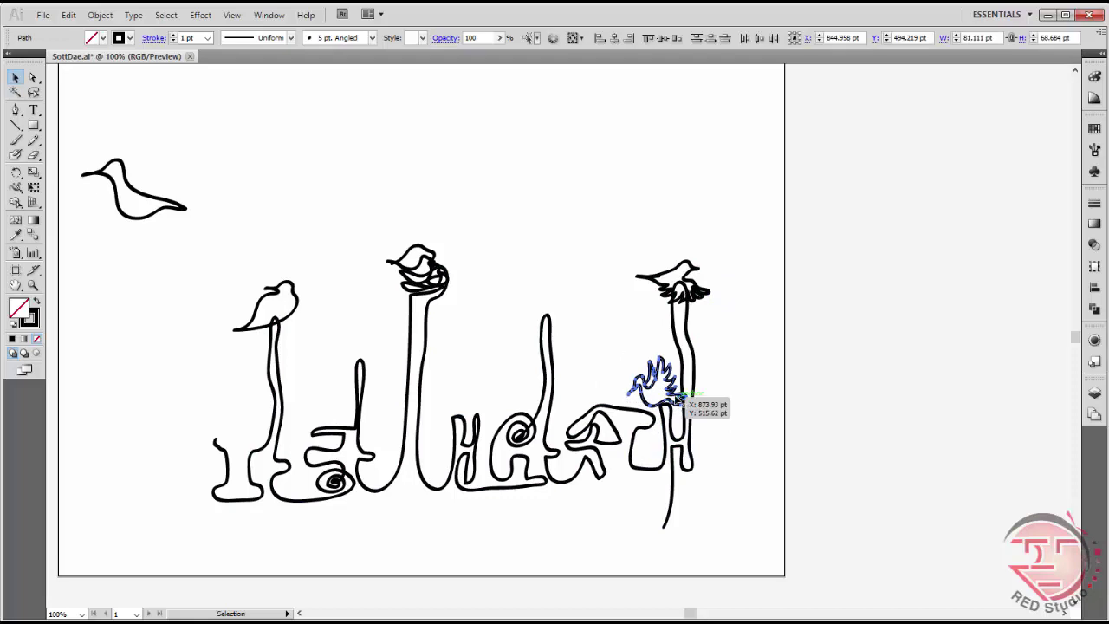
left_click_drag(663, 390, 378, 354)
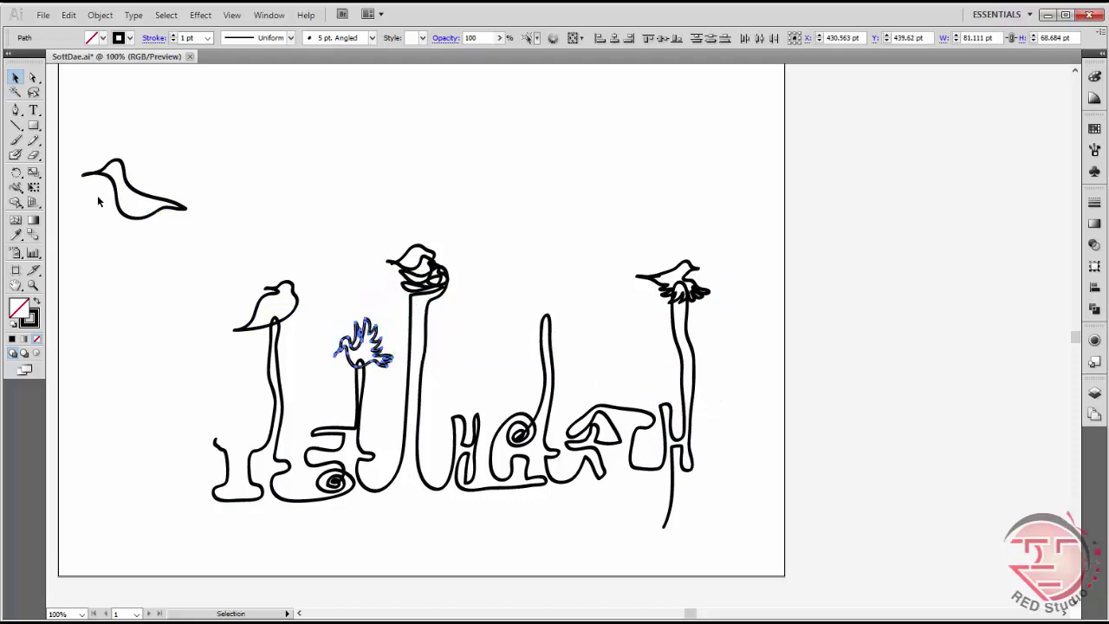
- Place the remaining left-facing bird on the fourth stem and scale it down to about 79 × 45 pt
left_click_drag(87, 167, 572, 308)
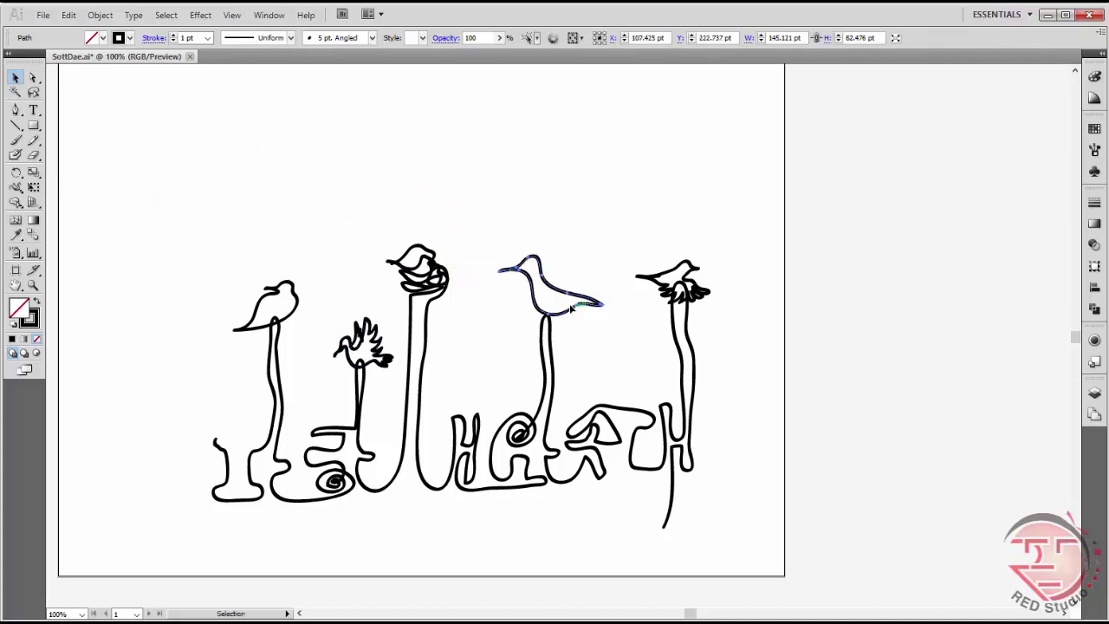
key("e")
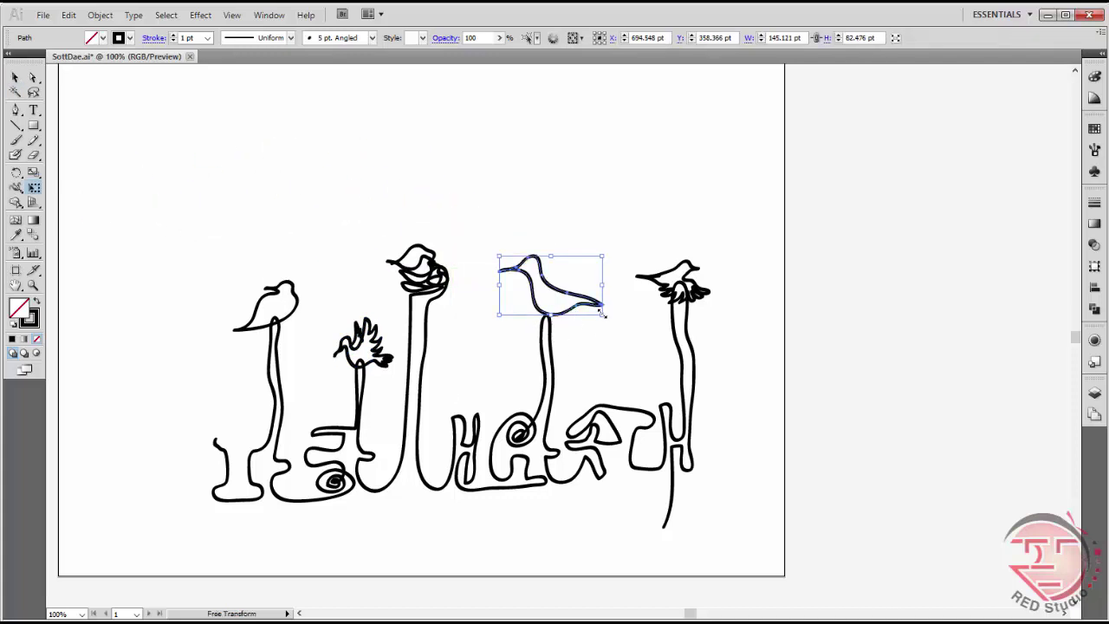
left_click_drag(601, 316, 557, 319)
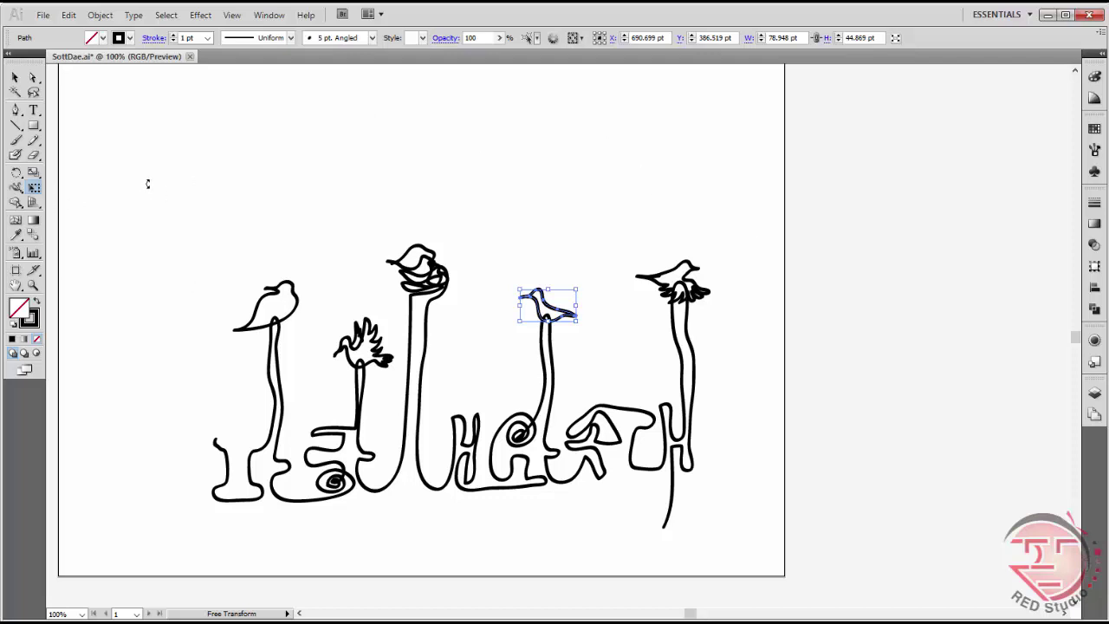
- Select the lettering with all its birds, move it up beneath the artwork title, and clear the selection
key("v")
left_click_drag(129, 172, 978, 542)
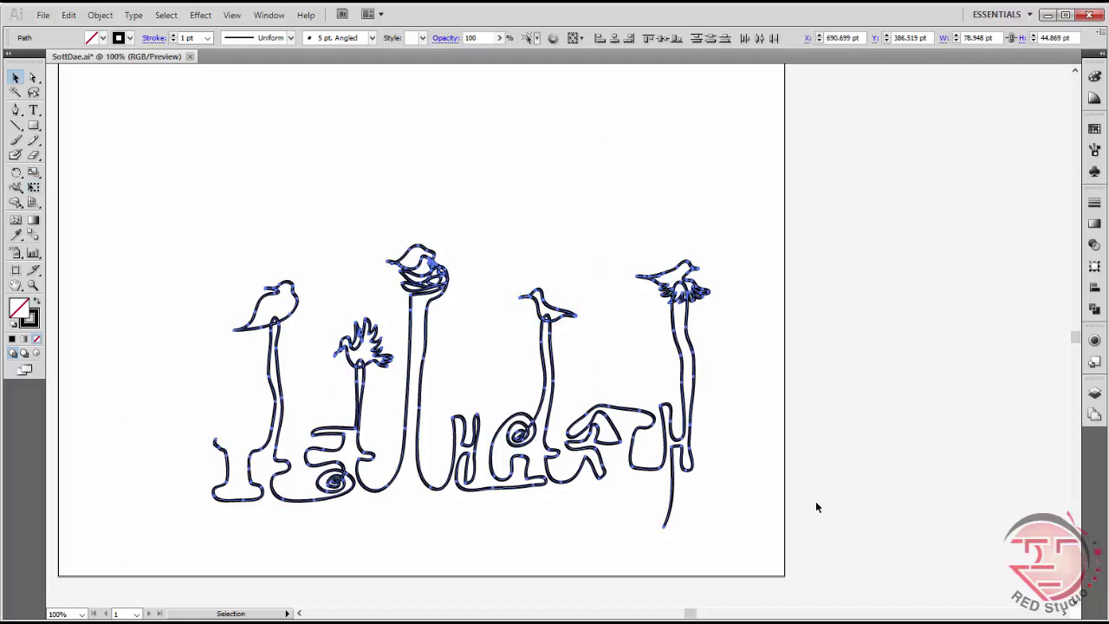
left_click_drag(518, 435, 446, 283)
key("h")
left_click_drag(528, 209, 527, 256)
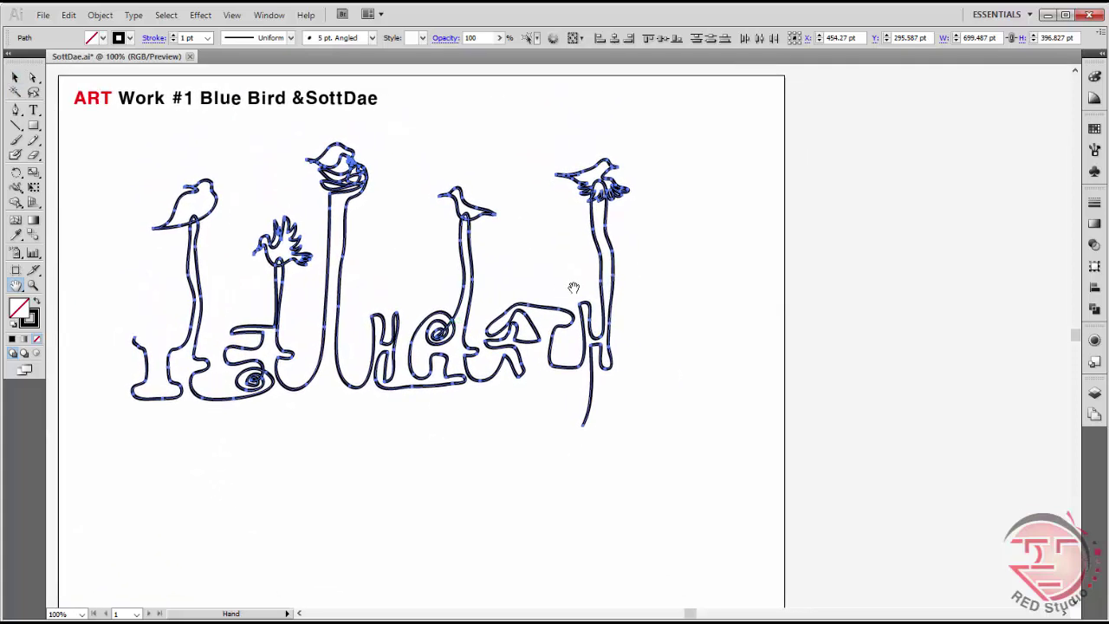
key("v")
left_click(673, 302)
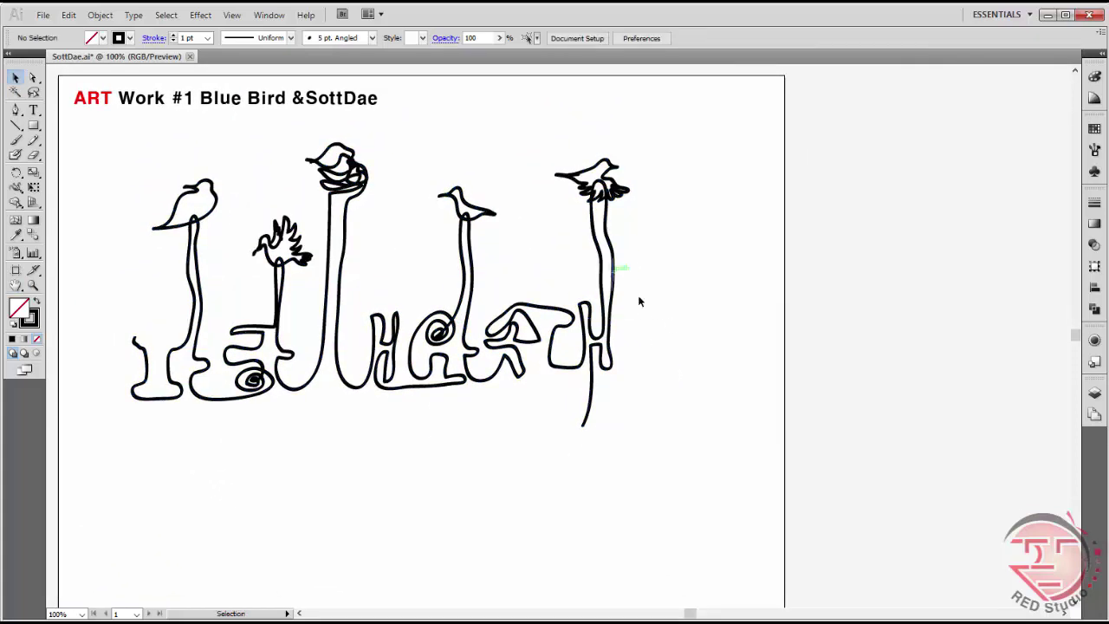